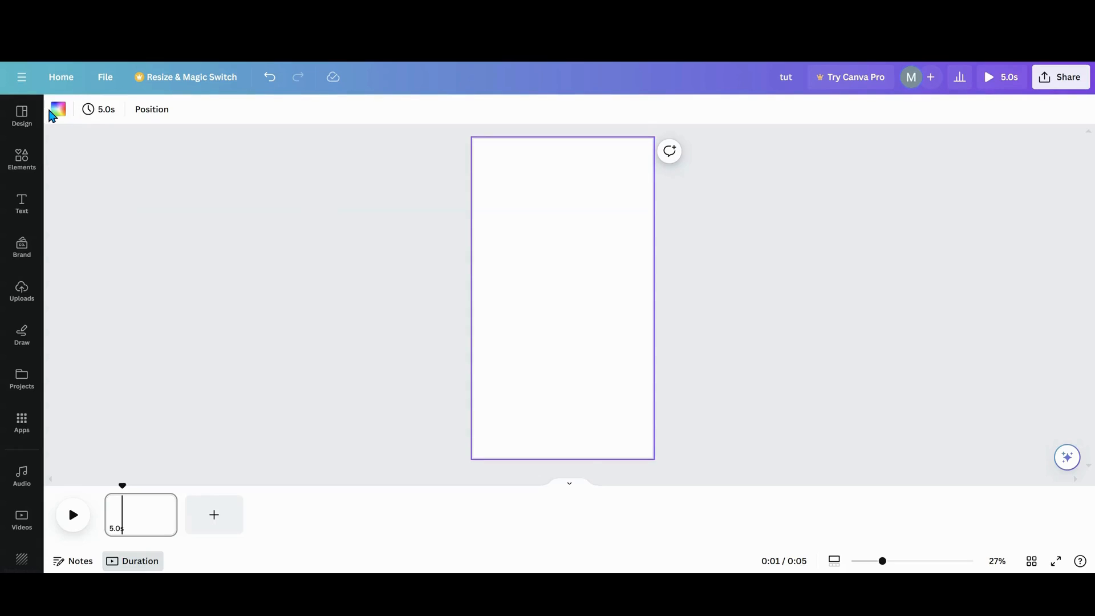
- Fill the page background with a three-colour grey, white, grey gradient using #A6A6A6 at both ends, running vertically
{"action": "left_click", "coordinate": [57, 110]}
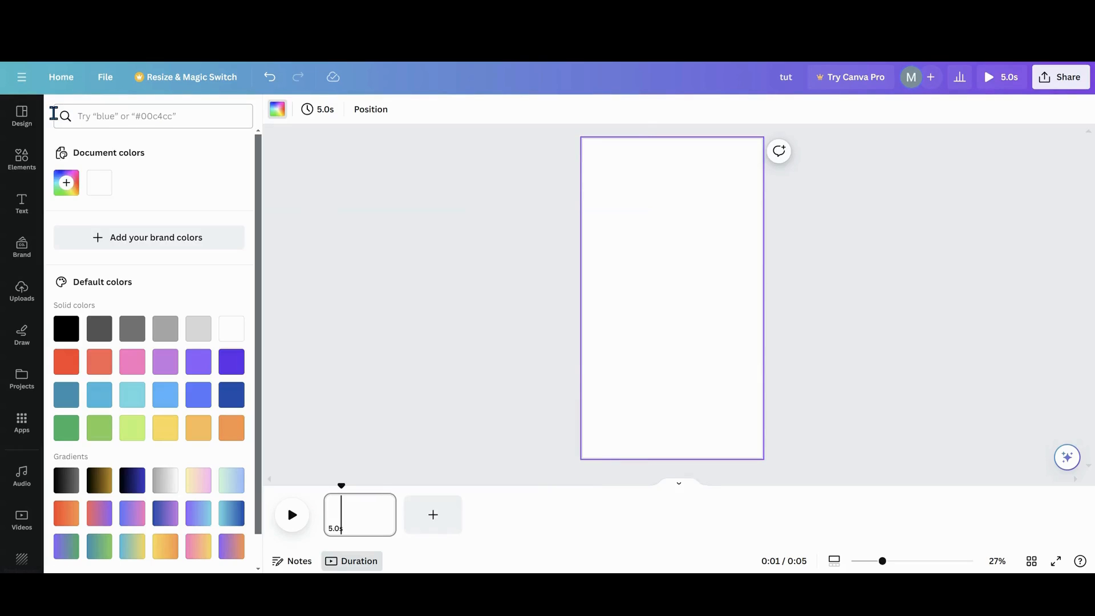
{"action": "left_click", "coordinate": [157, 485]}
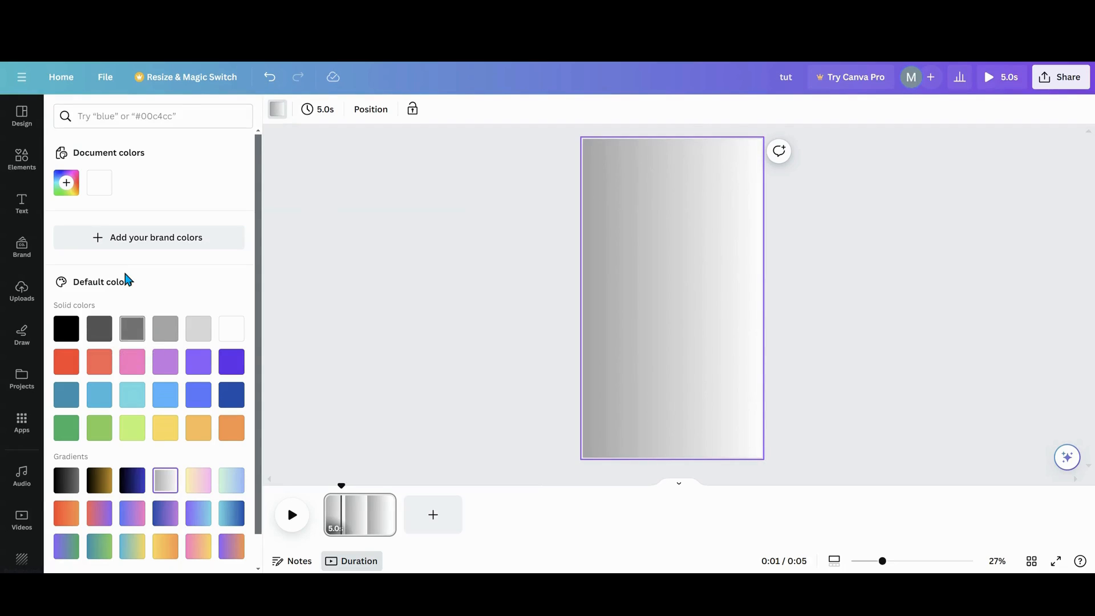
{"action": "left_click", "coordinate": [66, 182]}
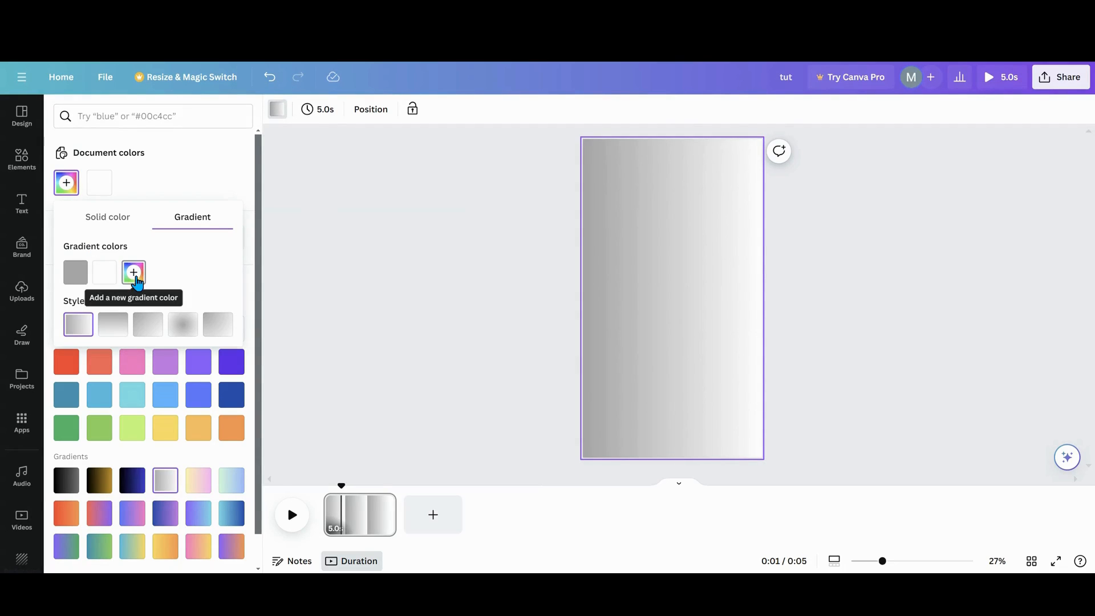
{"action": "left_click", "coordinate": [136, 276]}
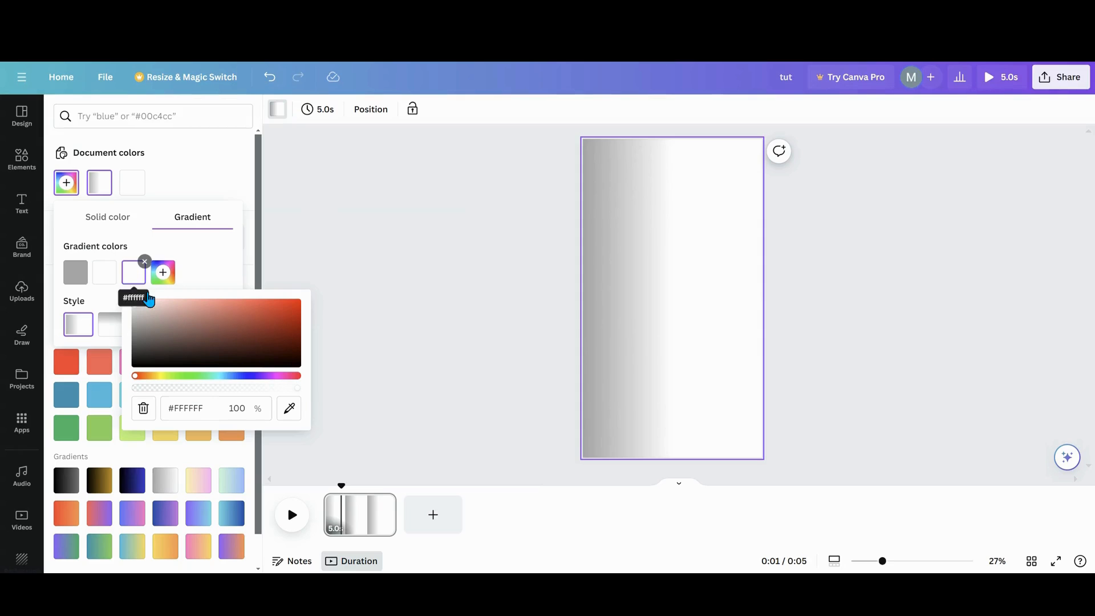
{"action": "left_click", "coordinate": [288, 408]}
{"action": "left_click", "coordinate": [77, 274]}
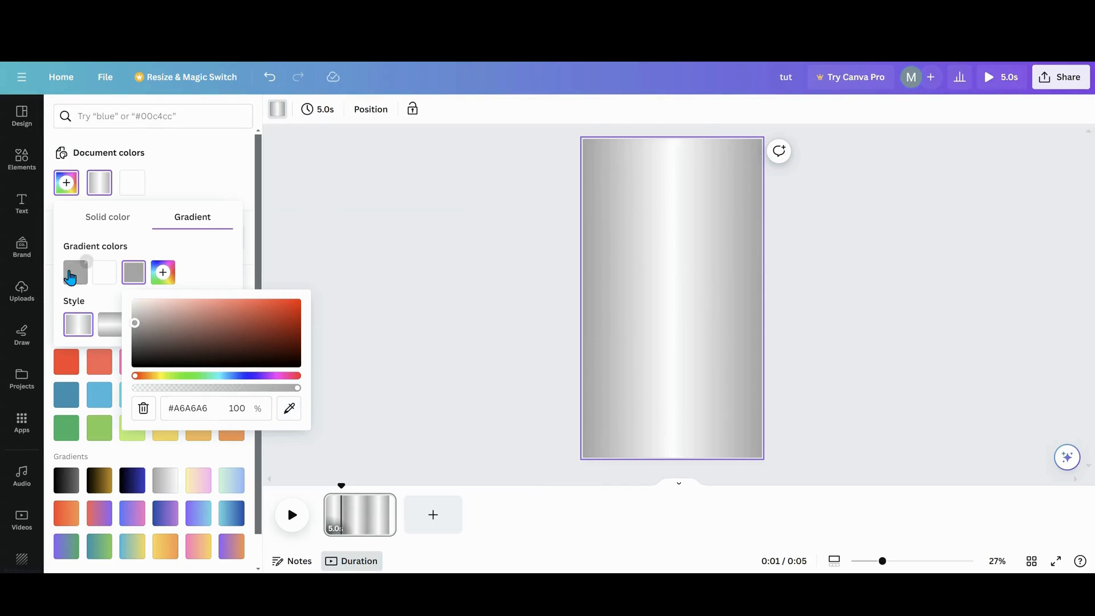
{"action": "left_click", "coordinate": [109, 328]}
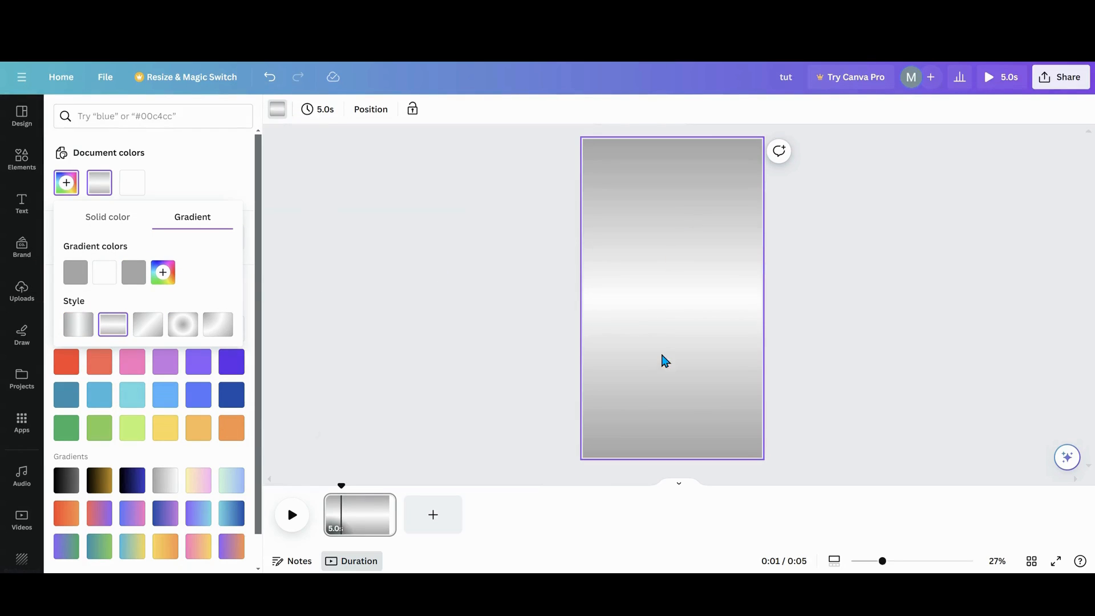
{"action": "left_click", "coordinate": [223, 178]}
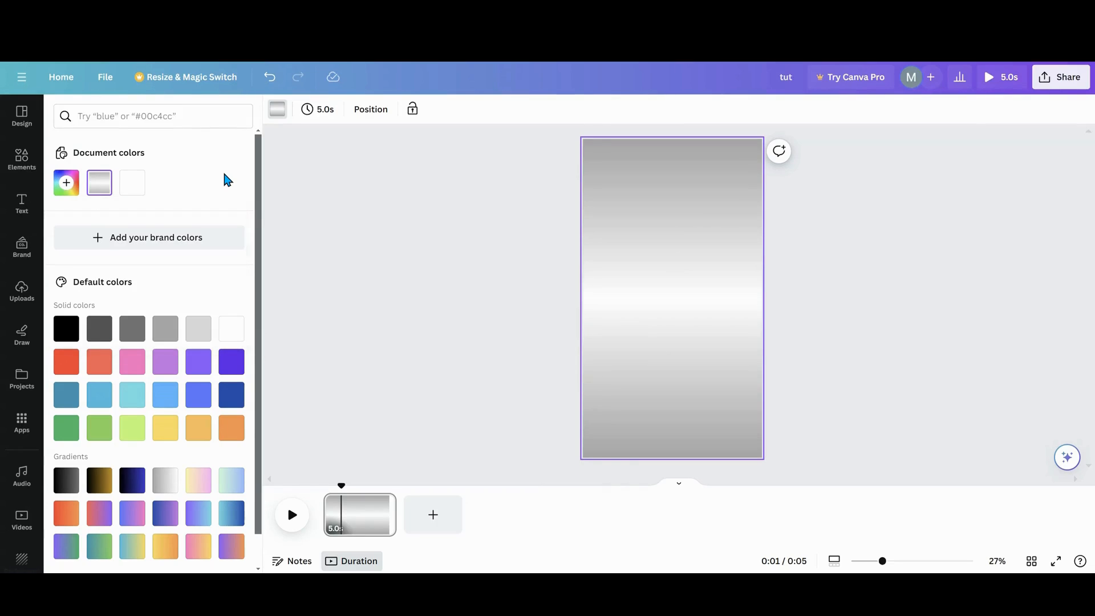
- Add the recently used cherry blossom photo and enlarge it until it covers the whole page
{"action": "left_click", "coordinate": [22, 158]}
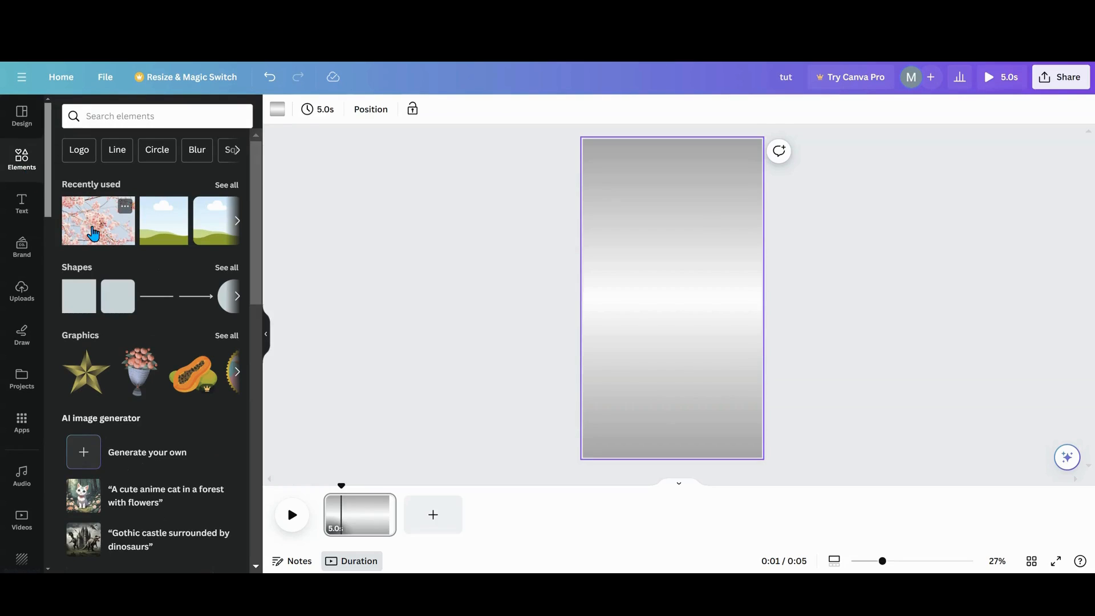
{"action": "left_click", "coordinate": [93, 233]}
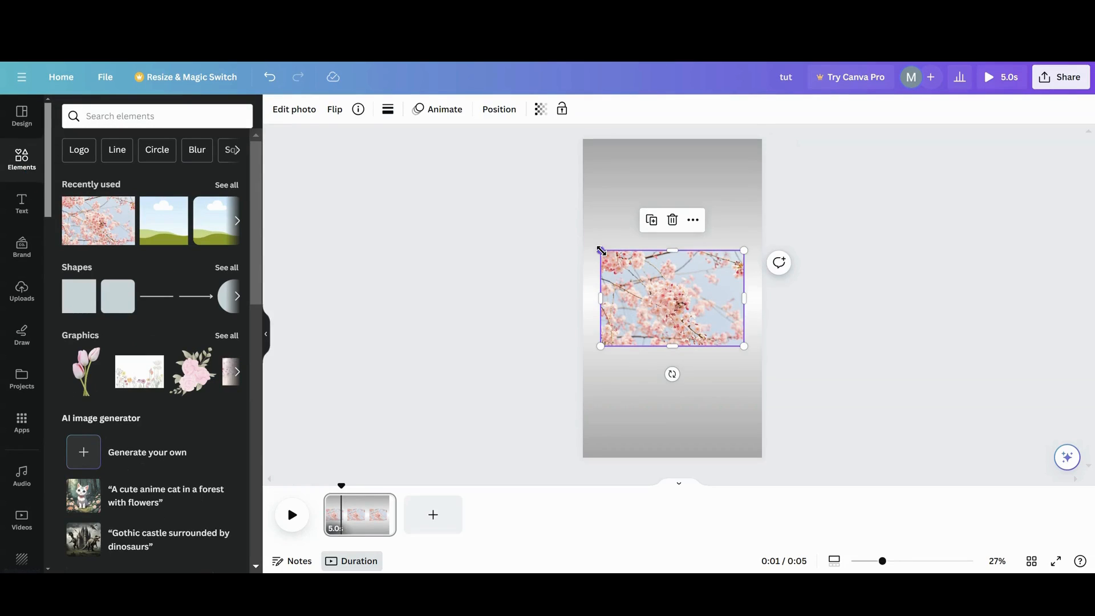
{"action": "left_click_drag", "start_coordinate": [601, 250], "coordinate": [524, 199]}
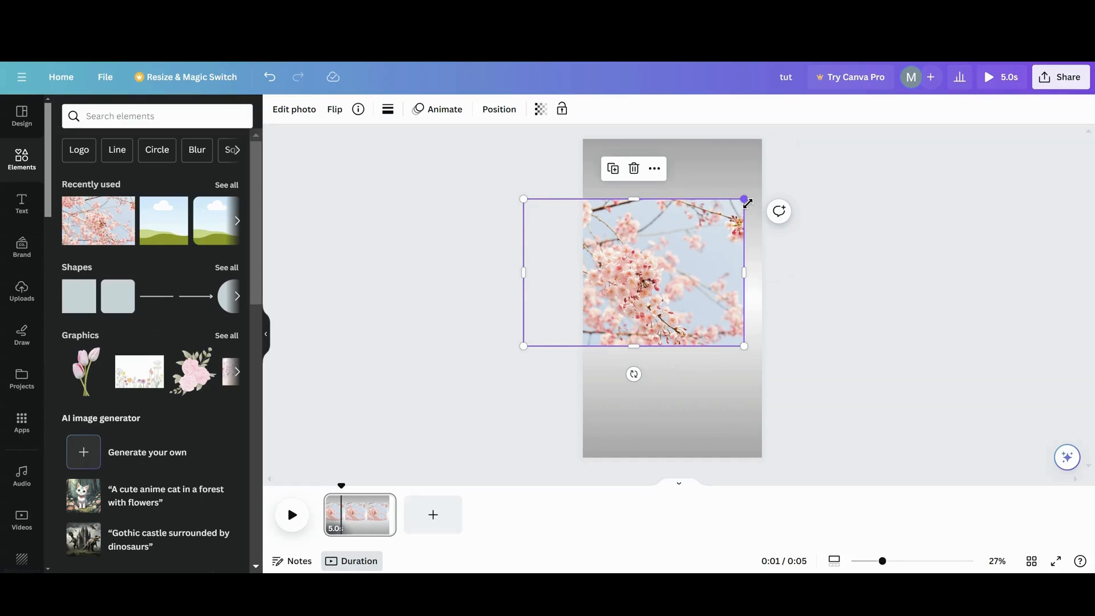
{"action": "left_click_drag", "start_coordinate": [745, 199], "coordinate": [834, 139]}
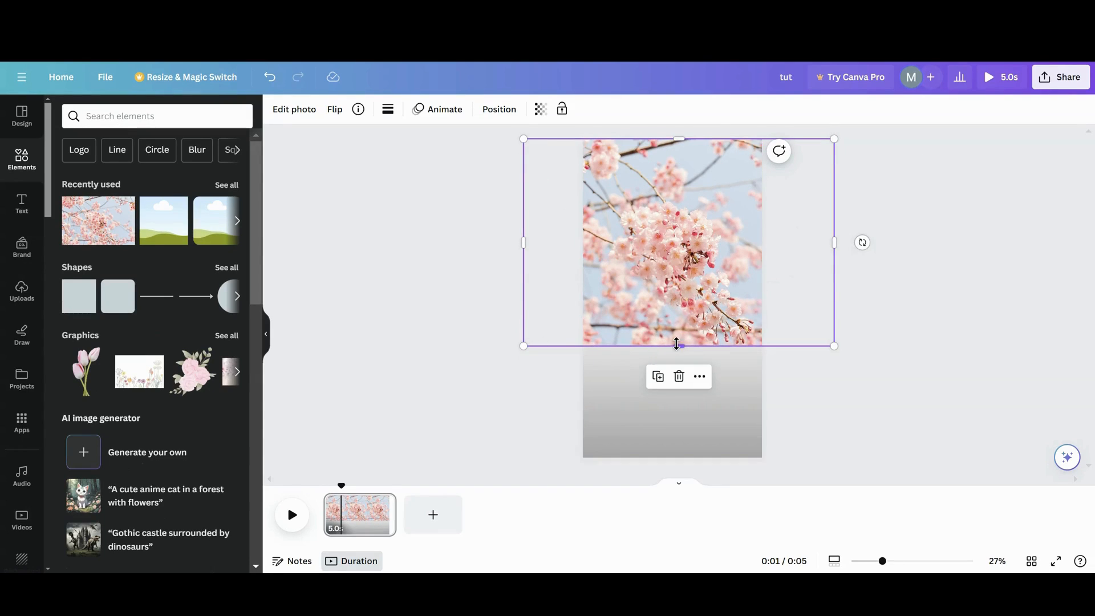
{"action": "left_click_drag", "start_coordinate": [678, 344], "coordinate": [653, 456]}
- Set the cherry blossom photo's transparency to 30 and lock it in place
{"action": "left_click", "coordinate": [540, 110]}
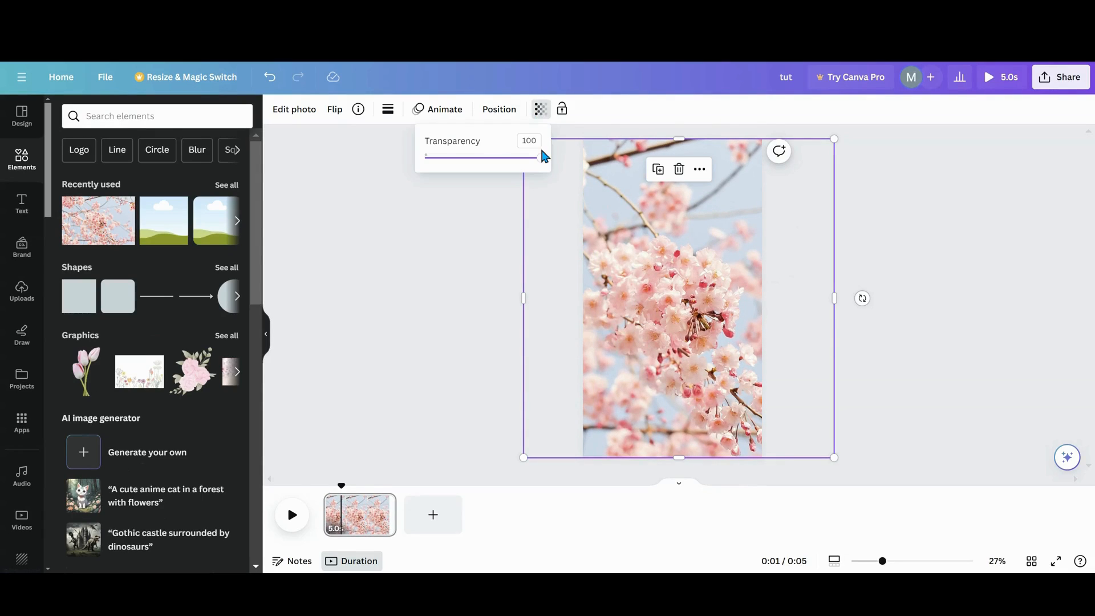
{"action": "left_click_drag", "start_coordinate": [541, 159], "coordinate": [461, 163]}
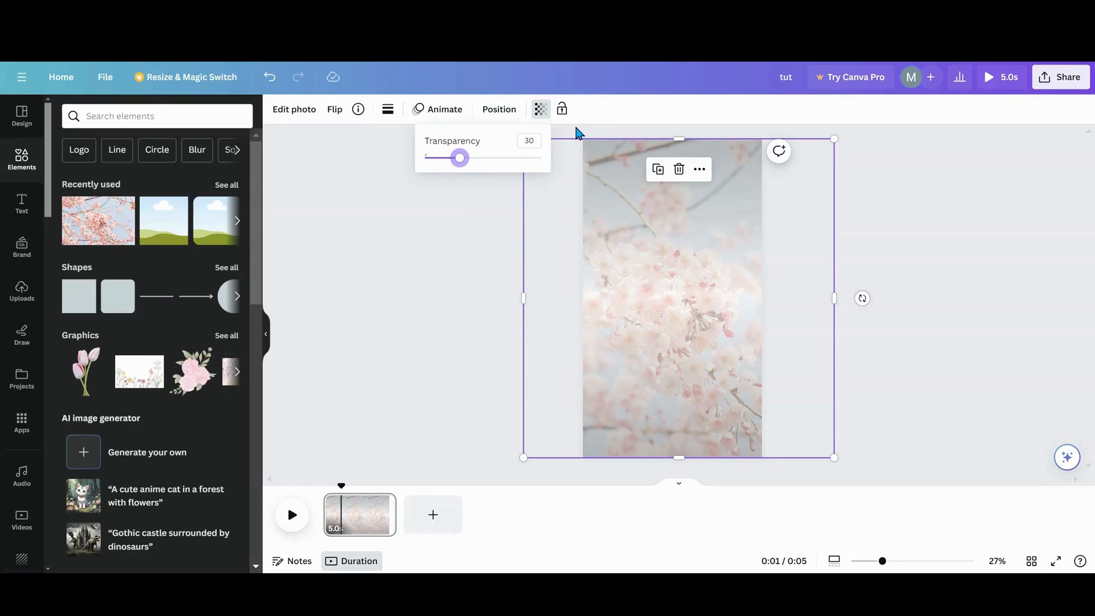
{"action": "left_click", "coordinate": [562, 111]}
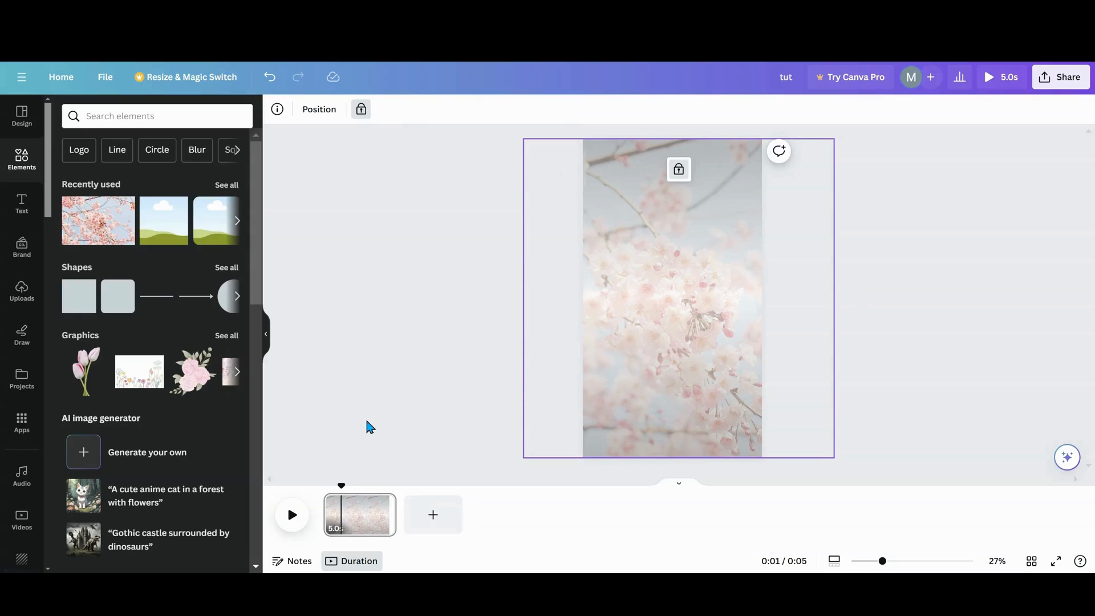
- Add a square frame, enlarge it to about two thirds of the page width and centre it on the page
{"action": "scroll", "coordinate": [188, 343], "scroll_direction": "down", "scroll_amount": 12}
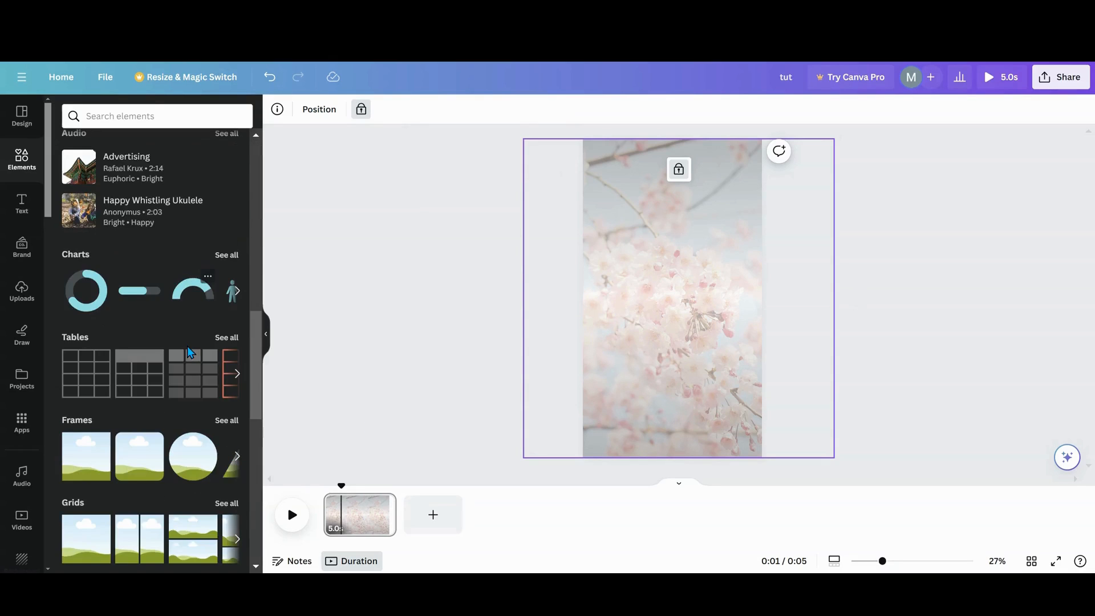
{"action": "left_click", "coordinate": [97, 391]}
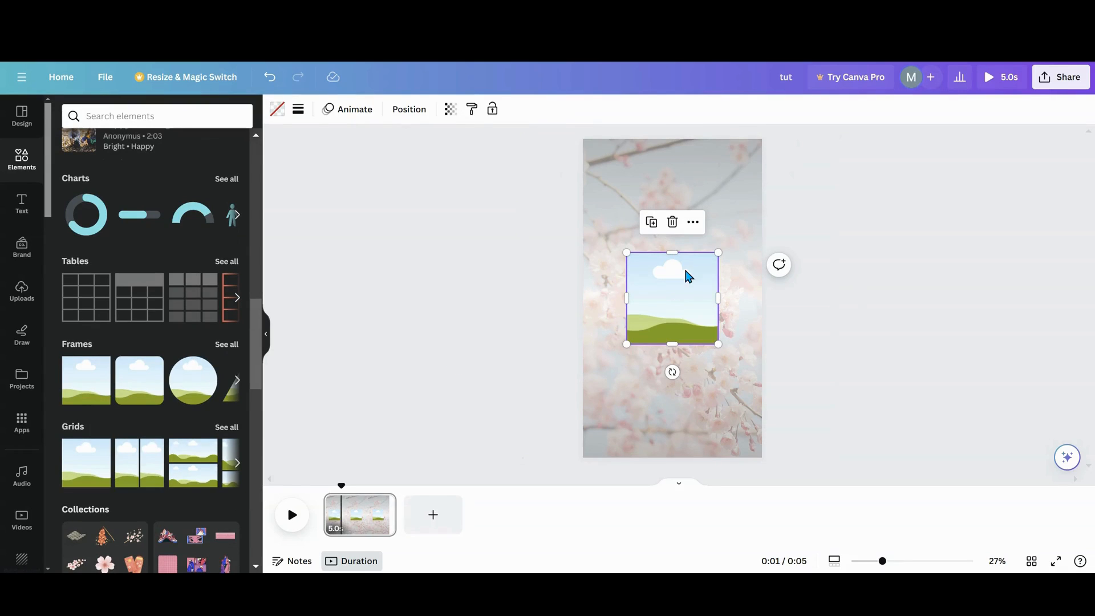
{"action": "left_click_drag", "start_coordinate": [717, 251], "coordinate": [737, 233]}
{"action": "left_click_drag", "start_coordinate": [626, 233], "coordinate": [618, 225]}
{"action": "left_click_drag", "start_coordinate": [618, 342], "coordinate": [614, 352]}
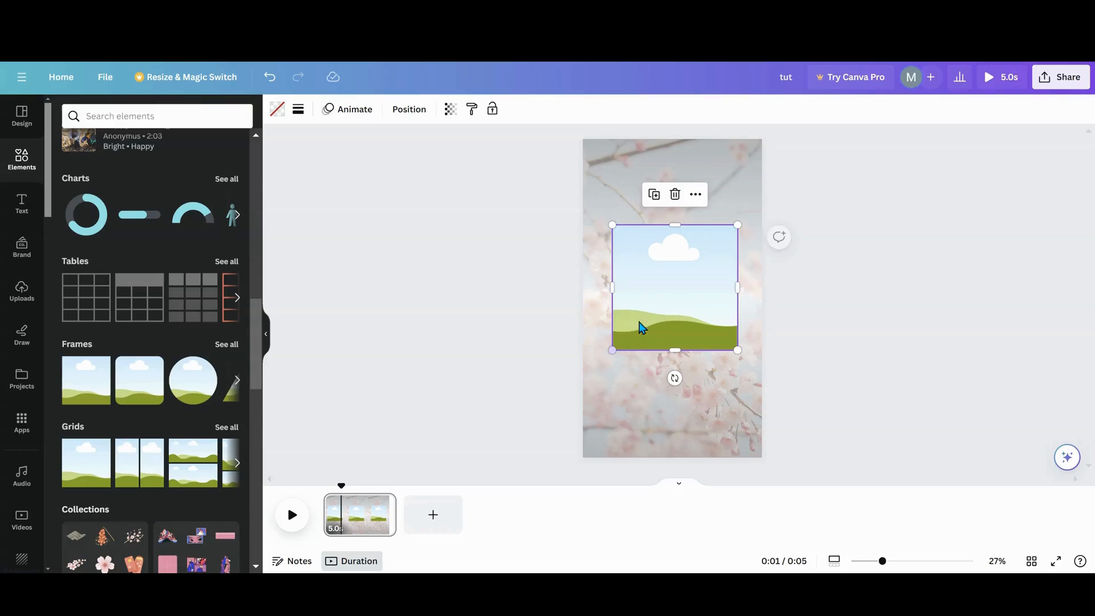
{"action": "left_click_drag", "start_coordinate": [655, 288], "coordinate": [655, 299]}
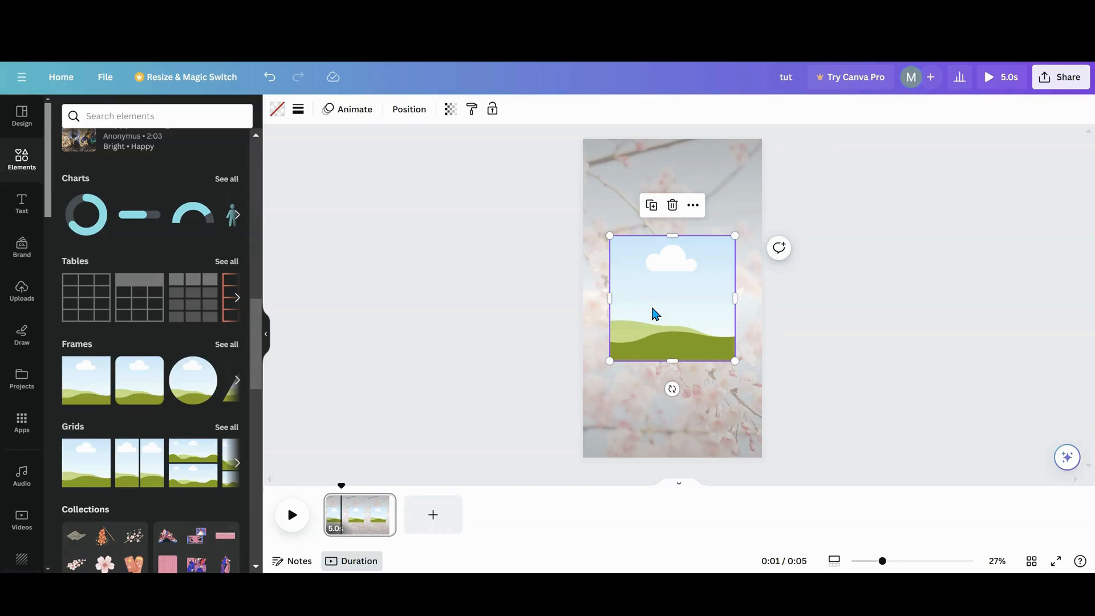
- Duplicate the central frame into two smaller centred copies, one partly beyond the page's lower edge and one partly beyond its upper edge
{"action": "left_click", "coordinate": [651, 206]}
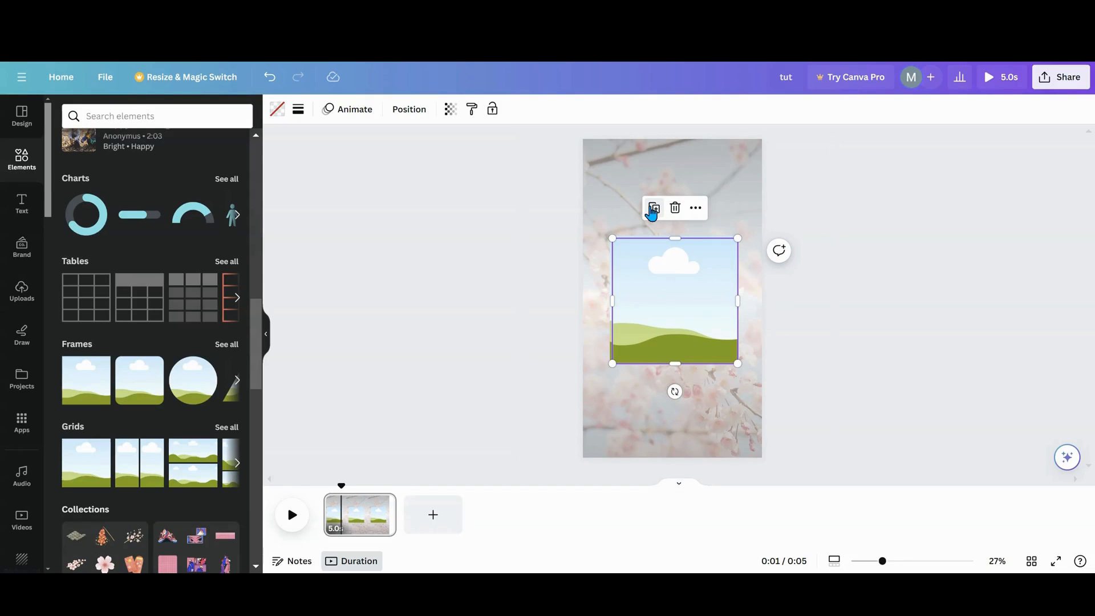
{"action": "left_click_drag", "start_coordinate": [669, 279], "coordinate": [666, 433]}
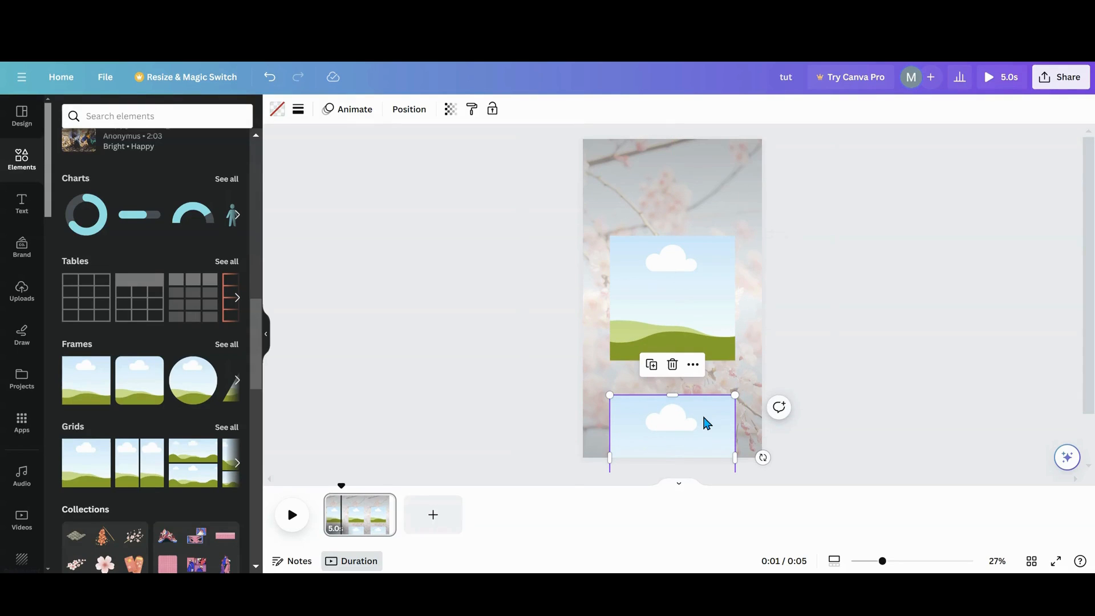
{"action": "left_click_drag", "start_coordinate": [735, 394], "coordinate": [671, 164]}
{"action": "left_click", "coordinate": [654, 386]}
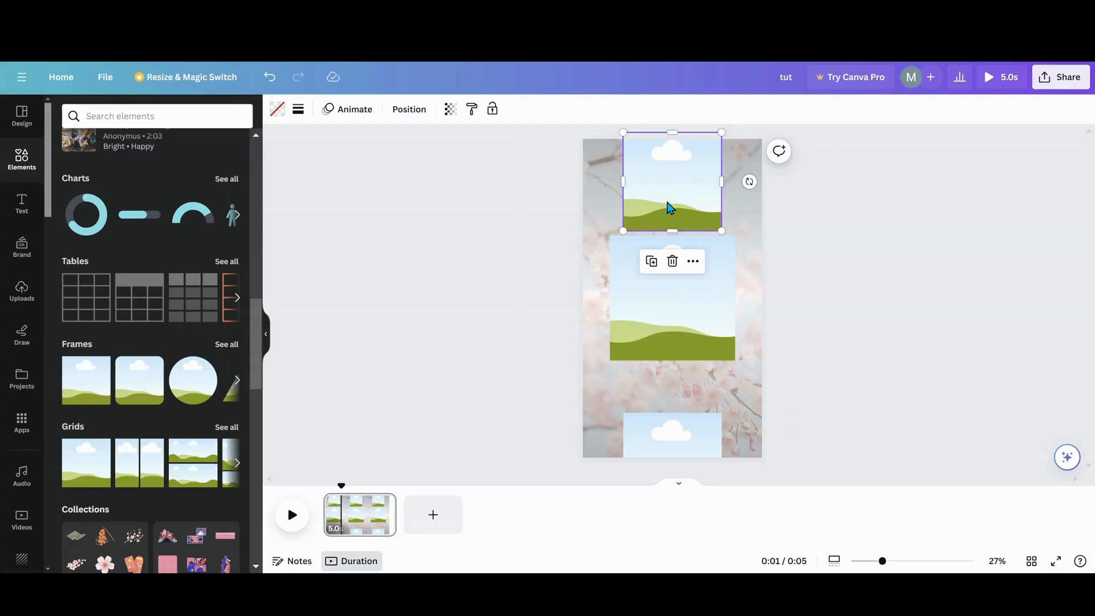
{"action": "left_click_drag", "start_coordinate": [669, 210], "coordinate": [666, 250]}
- Make two even smaller frame copies, centring one above and one below the large frame so they overlap the neighbouring frames
{"action": "left_click", "coordinate": [653, 218]}
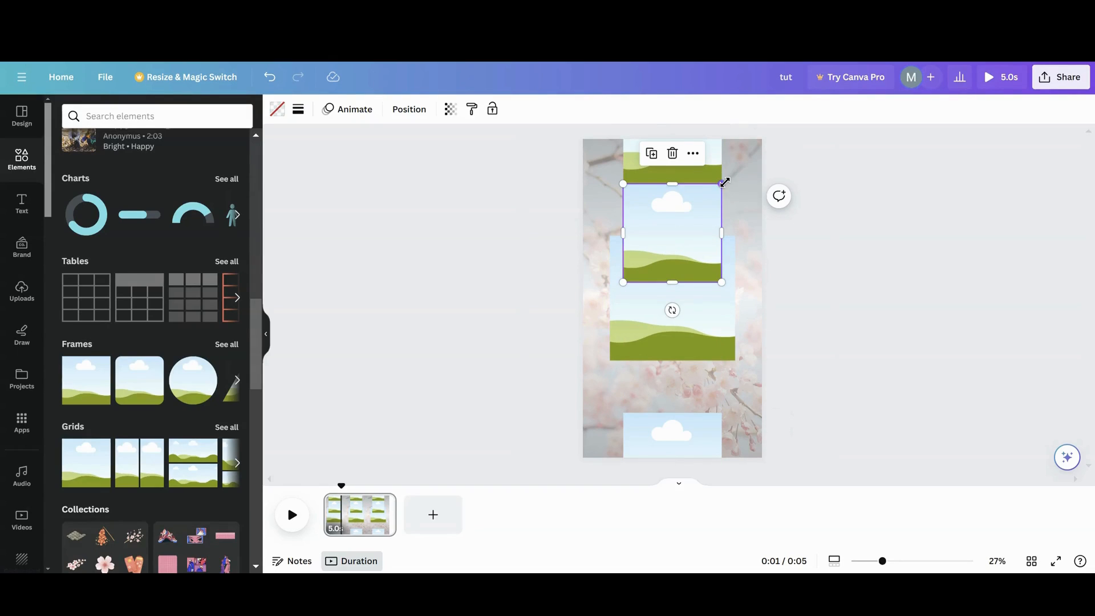
{"action": "left_click_drag", "start_coordinate": [724, 182], "coordinate": [699, 207]}
{"action": "left_click_drag", "start_coordinate": [657, 250], "coordinate": [670, 206]}
{"action": "left_click", "coordinate": [651, 275]}
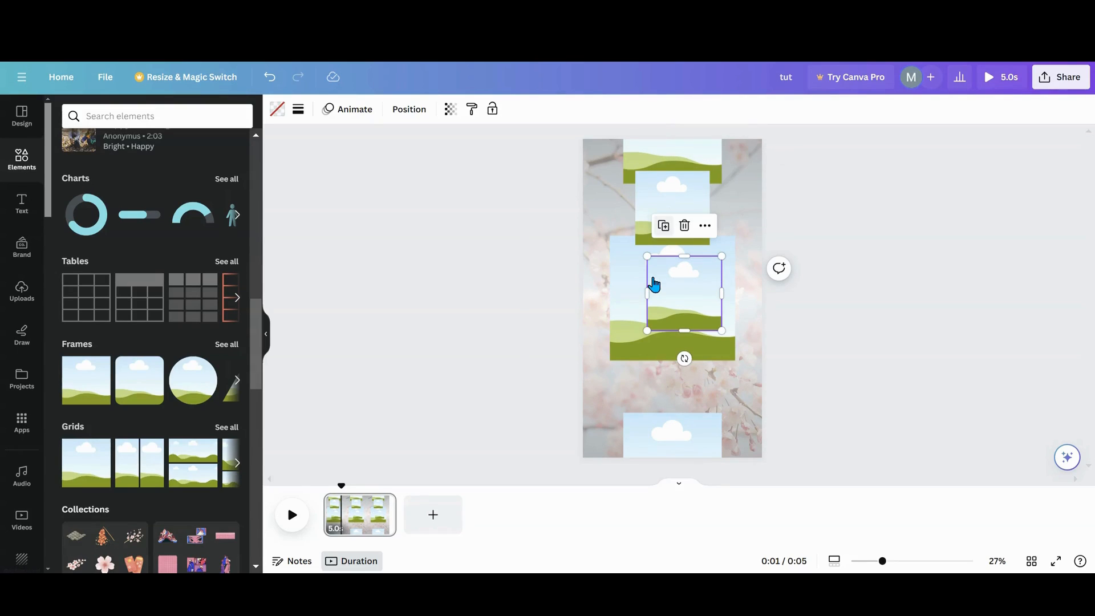
{"action": "left_click_drag", "start_coordinate": [669, 291], "coordinate": [657, 374]}
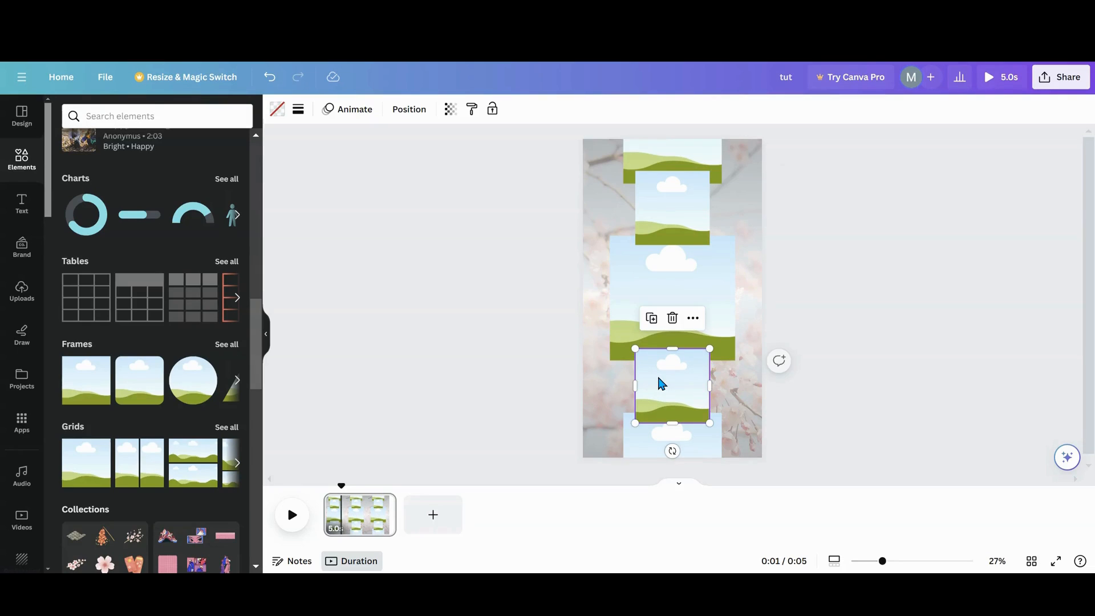
- Set the transparency of both of the smallest frames to 50
{"action": "left_click", "coordinate": [450, 109]}
{"action": "left_click", "coordinate": [443, 140]}
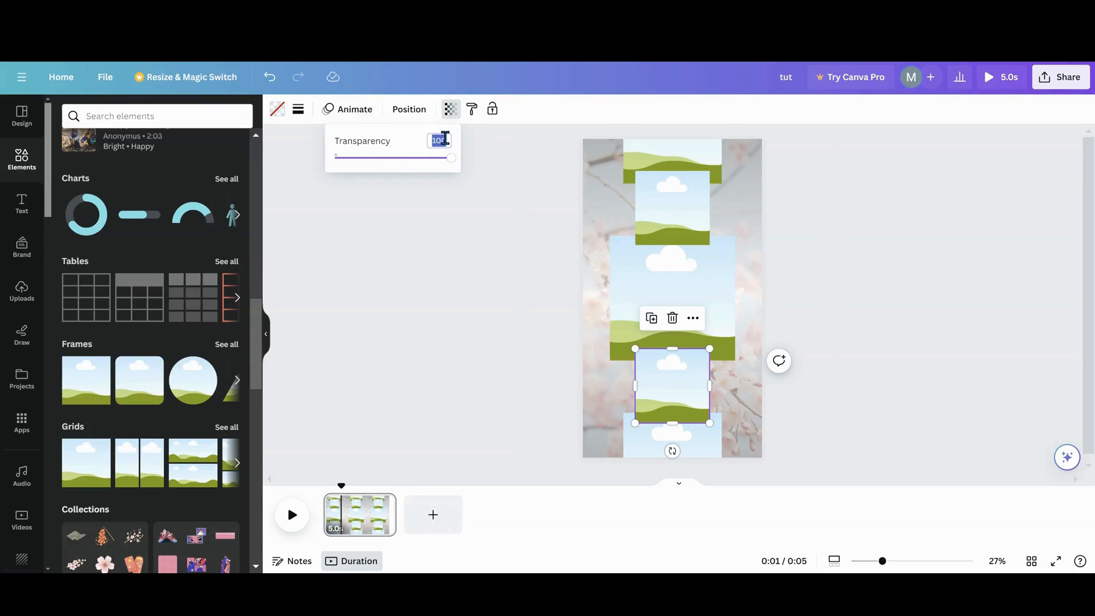
{"action": "type", "text": "50"}
{"action": "key", "text": "Return"}
{"action": "left_click", "coordinate": [673, 193]}
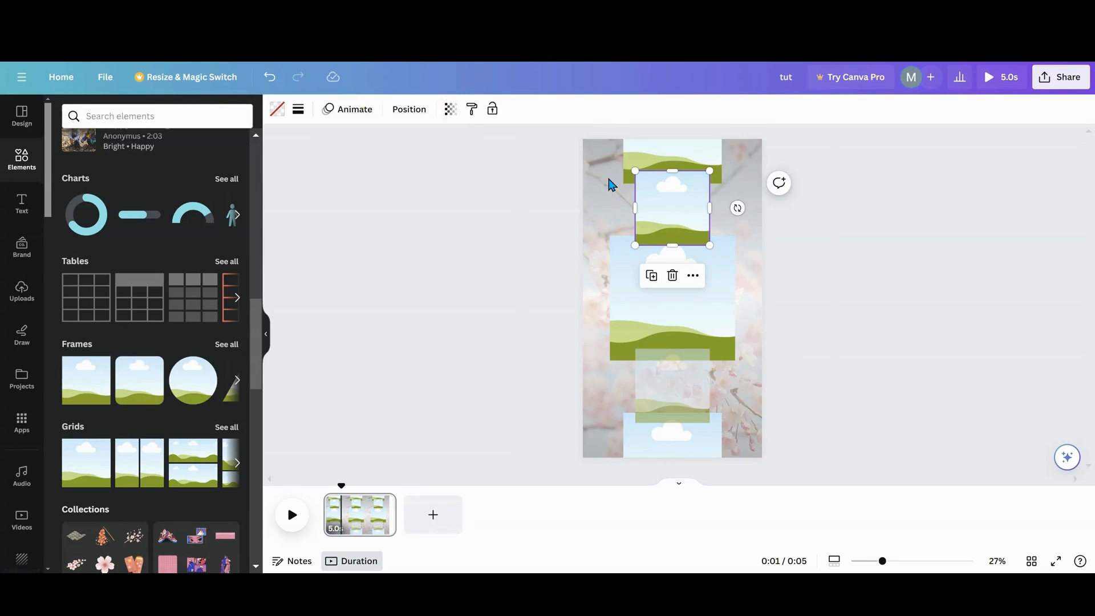
{"action": "left_click", "coordinate": [450, 109]}
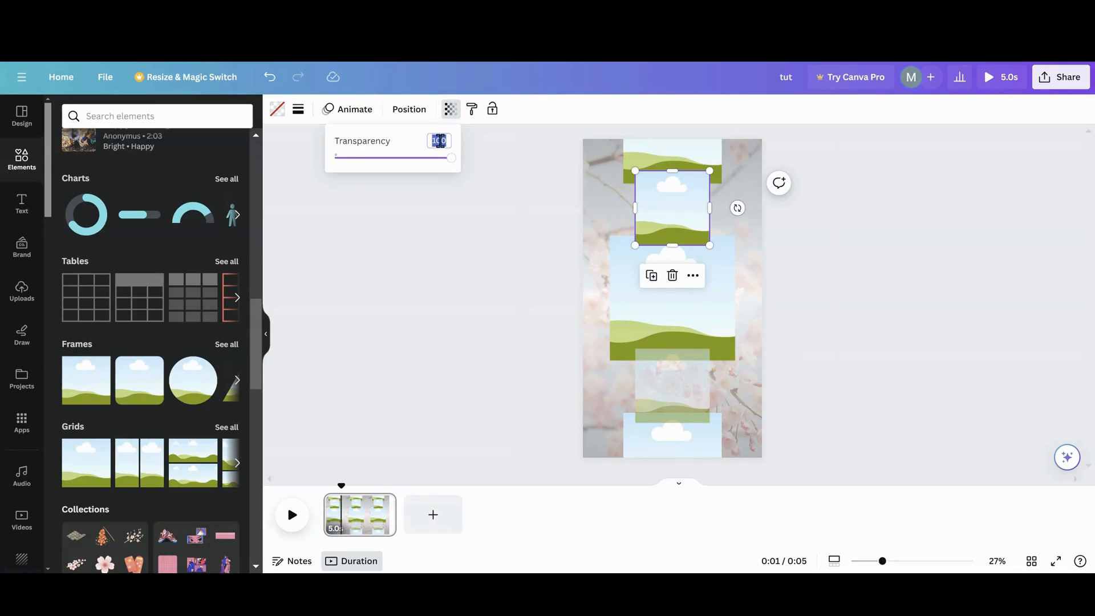
{"action": "type", "text": "50"}
{"action": "key", "text": "Return"}
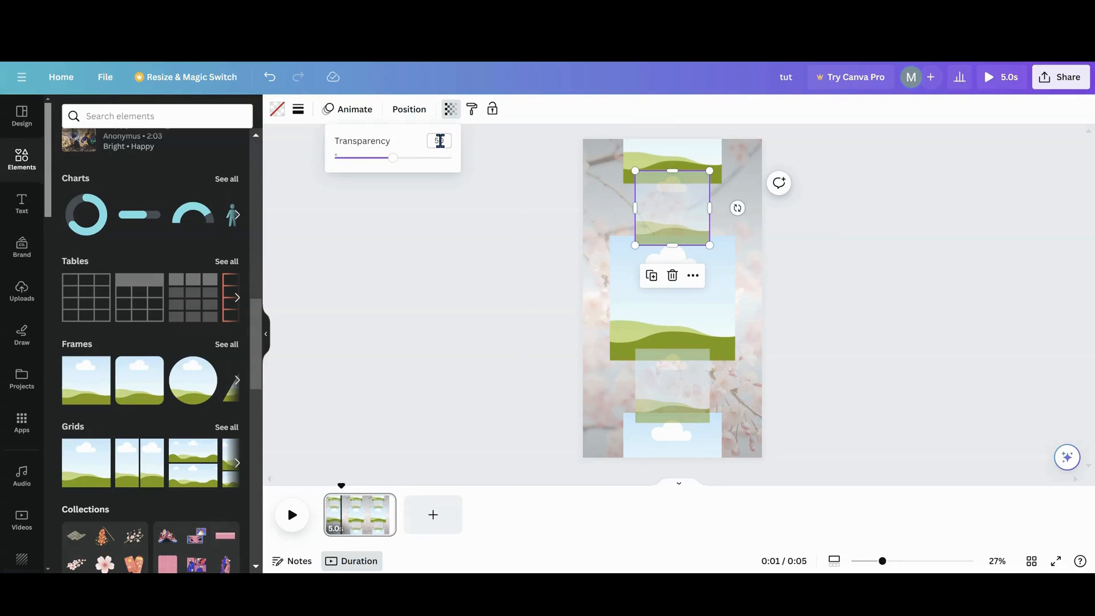
- Reorder the layers so that the two semi-transparent frames lie behind the three opaque frames
{"action": "left_click", "coordinate": [409, 109]}
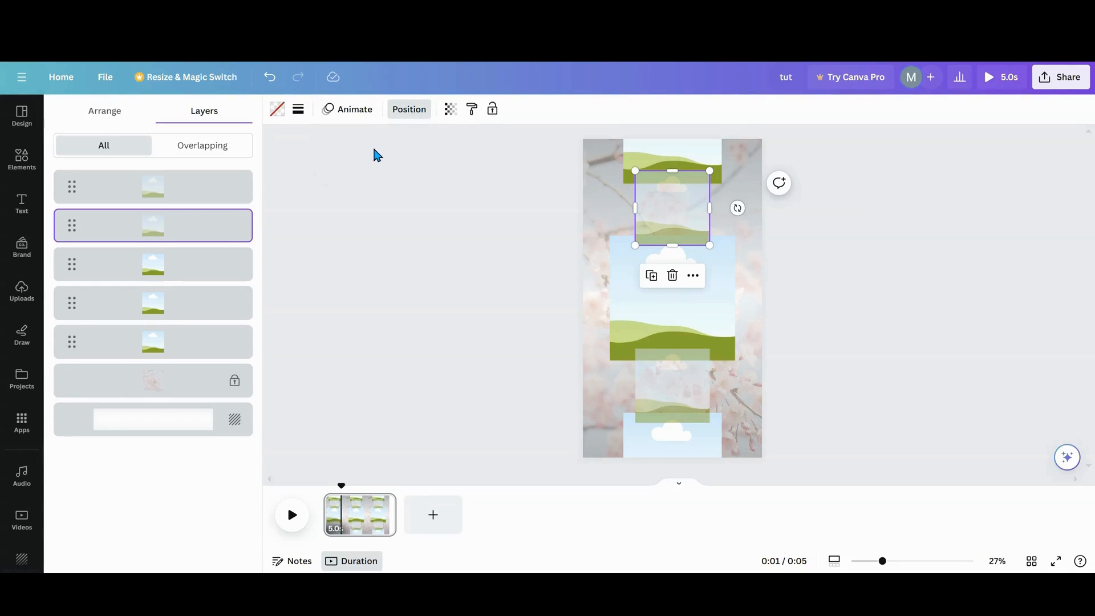
{"action": "left_click_drag", "start_coordinate": [176, 232], "coordinate": [163, 319]}
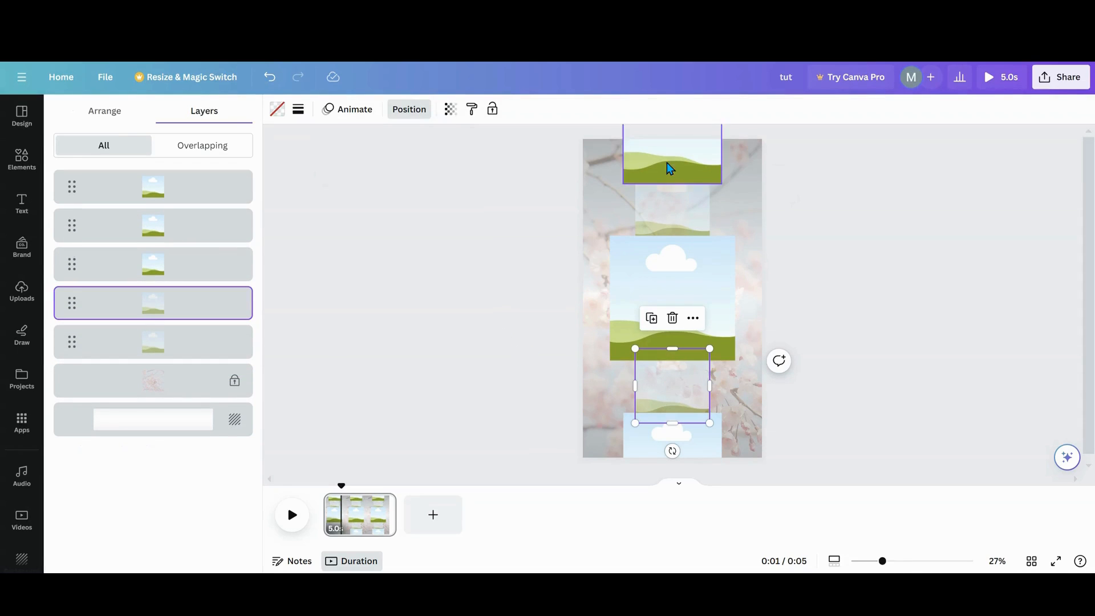
{"action": "left_click", "coordinate": [531, 348]}
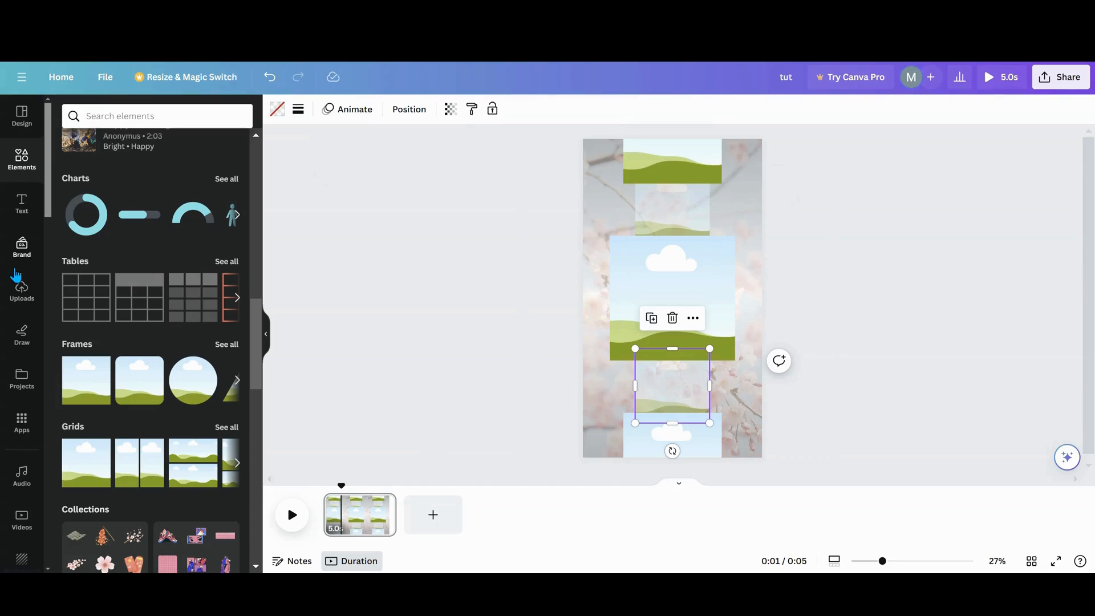
- Add a text box to the page and set its font size to 100
{"action": "left_click", "coordinate": [21, 215]}
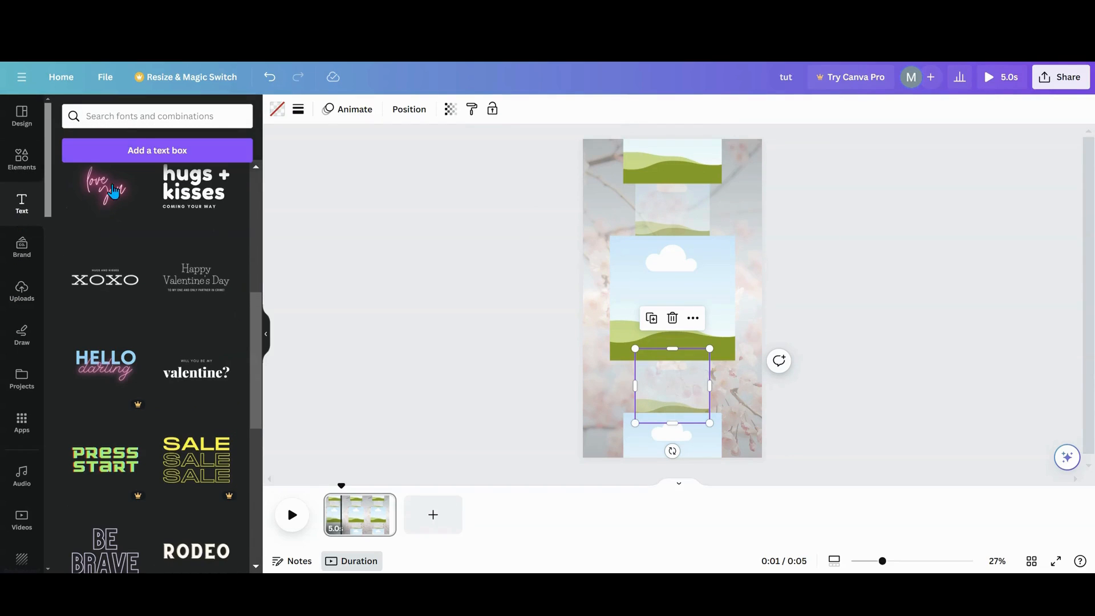
{"action": "left_click", "coordinate": [137, 150]}
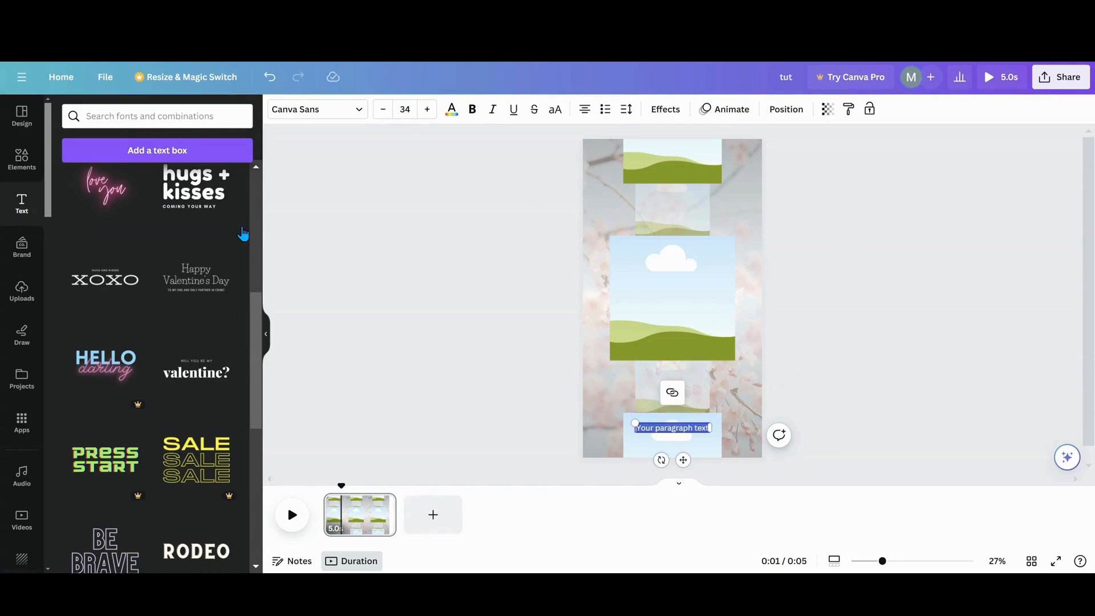
{"action": "left_click", "coordinate": [396, 113]}
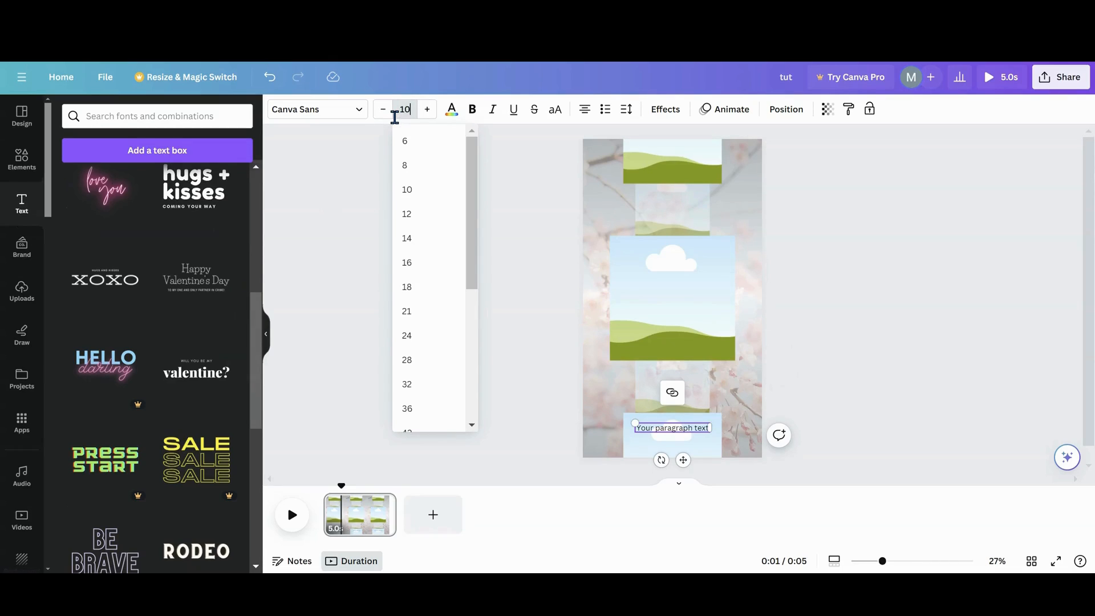
{"action": "key", "text": "Return"}
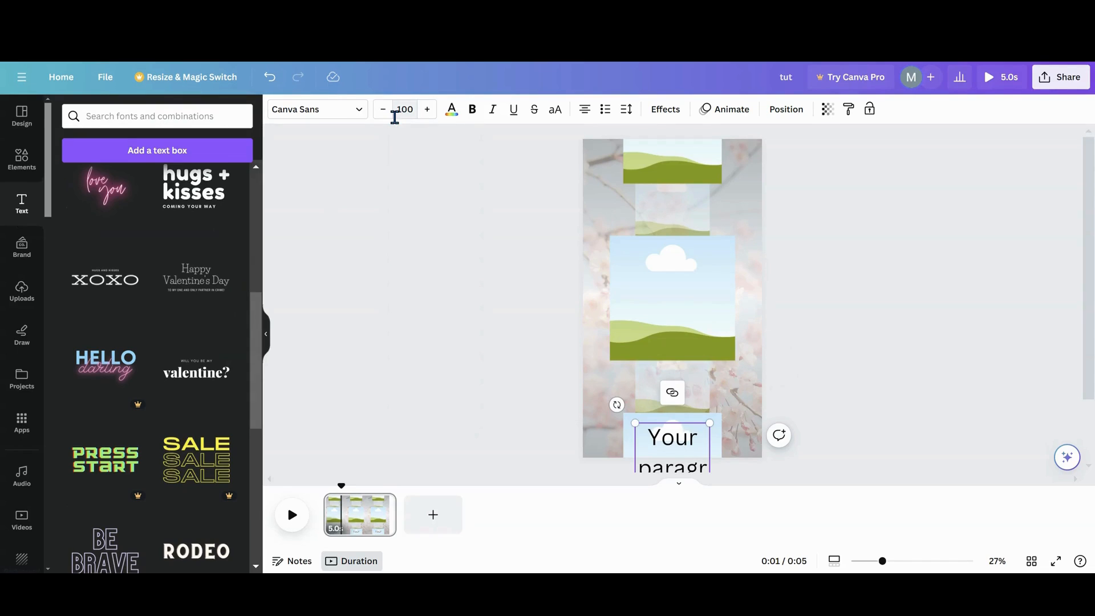
- Change the text box's font to Amsterdam One
{"action": "left_click", "coordinate": [360, 114]}
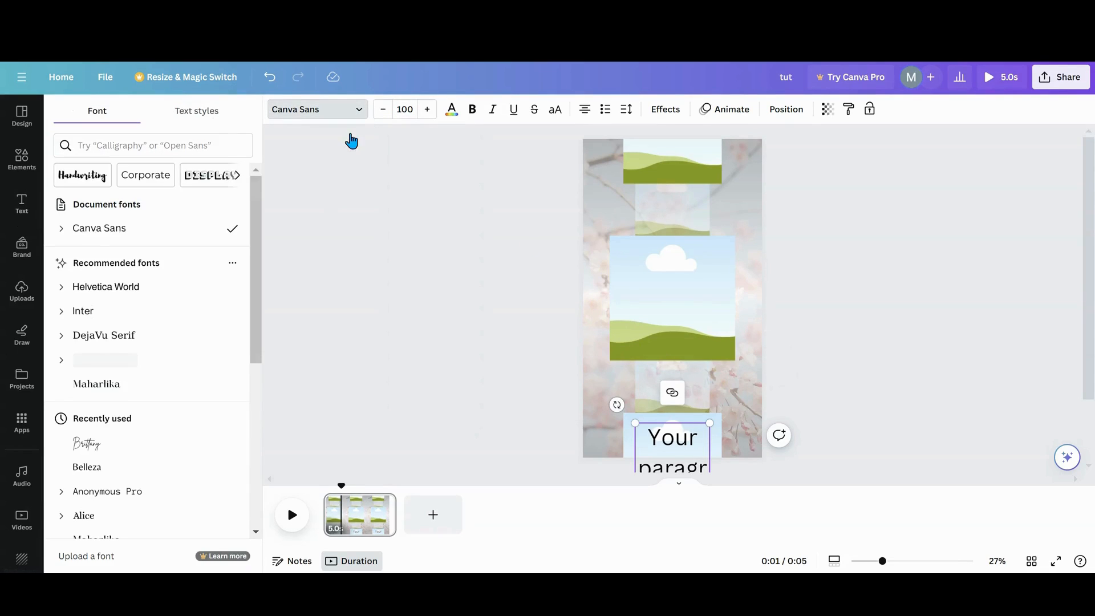
{"action": "scroll", "coordinate": [144, 341], "scroll_direction": "down", "scroll_amount": 3}
{"action": "scroll", "coordinate": [146, 342], "scroll_direction": "up", "scroll_amount": 3}
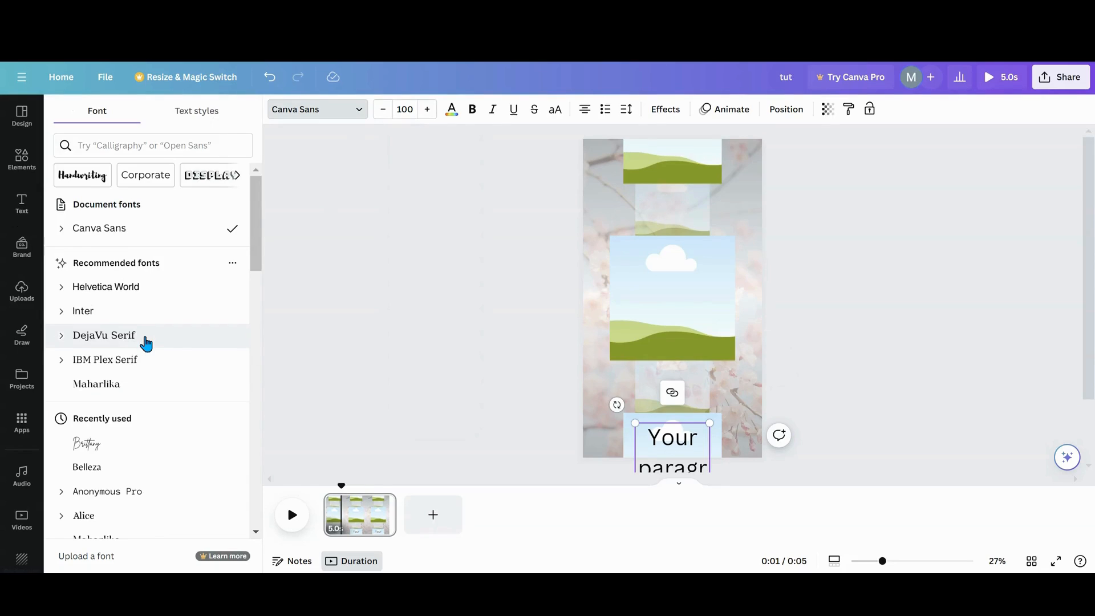
{"action": "scroll", "coordinate": [146, 343], "scroll_direction": "down", "scroll_amount": 6}
{"action": "scroll", "coordinate": [146, 342], "scroll_direction": "up", "scroll_amount": 1}
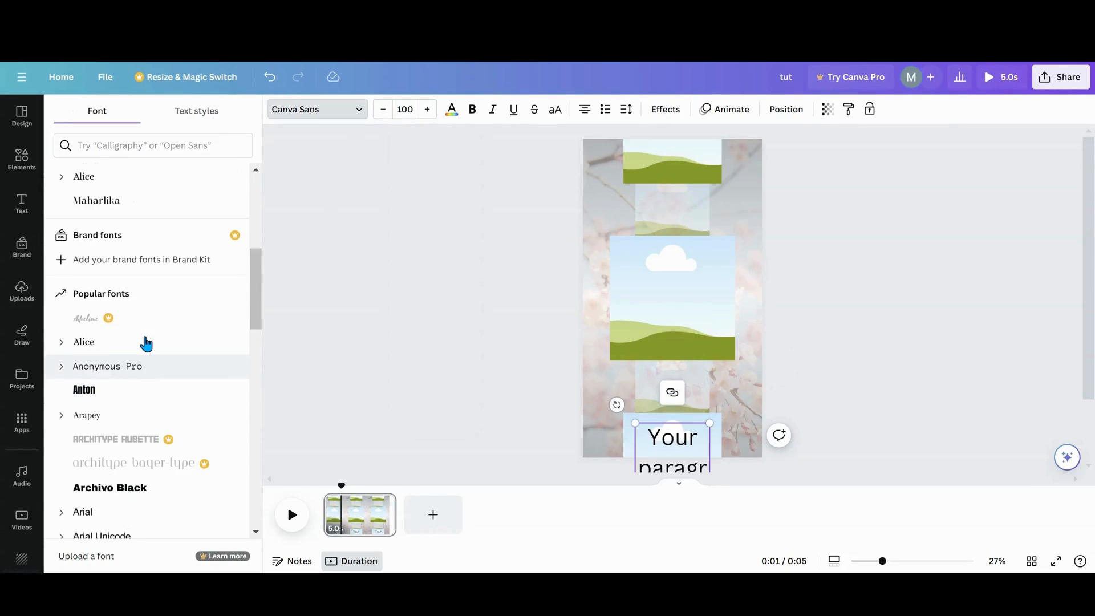
{"action": "scroll", "coordinate": [146, 342], "scroll_direction": "down", "scroll_amount": 20}
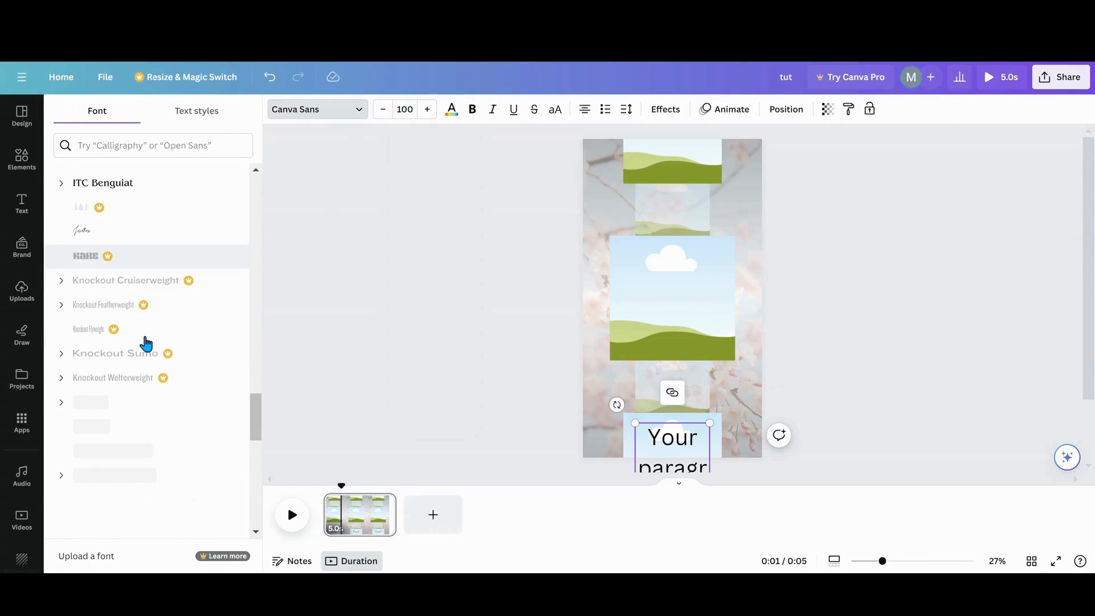
{"action": "scroll", "coordinate": [146, 342], "scroll_direction": "down", "scroll_amount": 20}
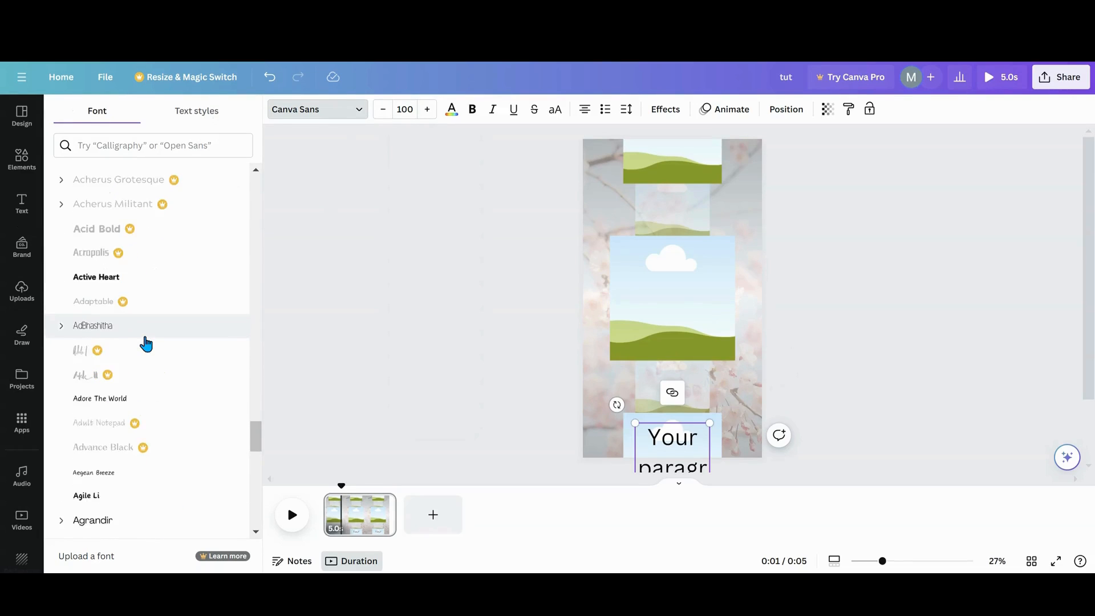
{"action": "scroll", "coordinate": [146, 343], "scroll_direction": "down", "scroll_amount": 10}
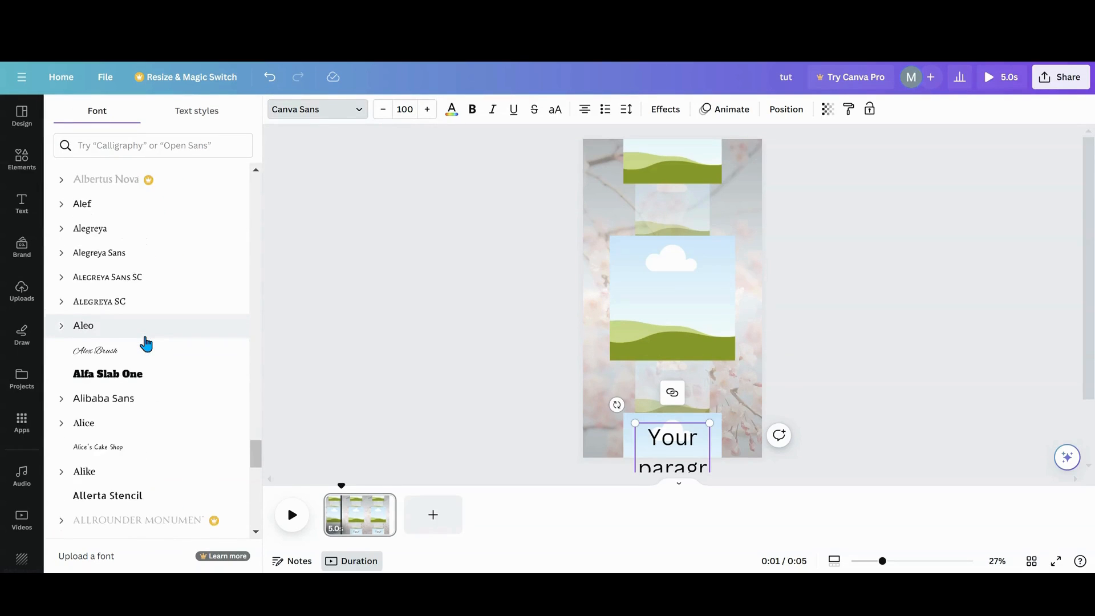
{"action": "scroll", "coordinate": [146, 343], "scroll_direction": "down", "scroll_amount": 10}
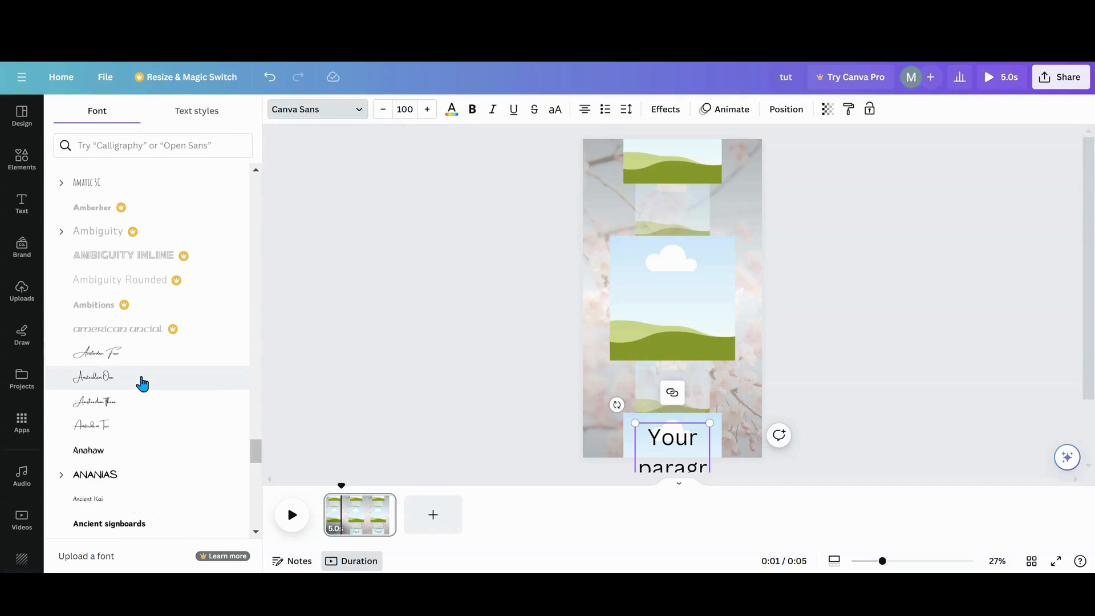
{"action": "left_click", "coordinate": [142, 378]}
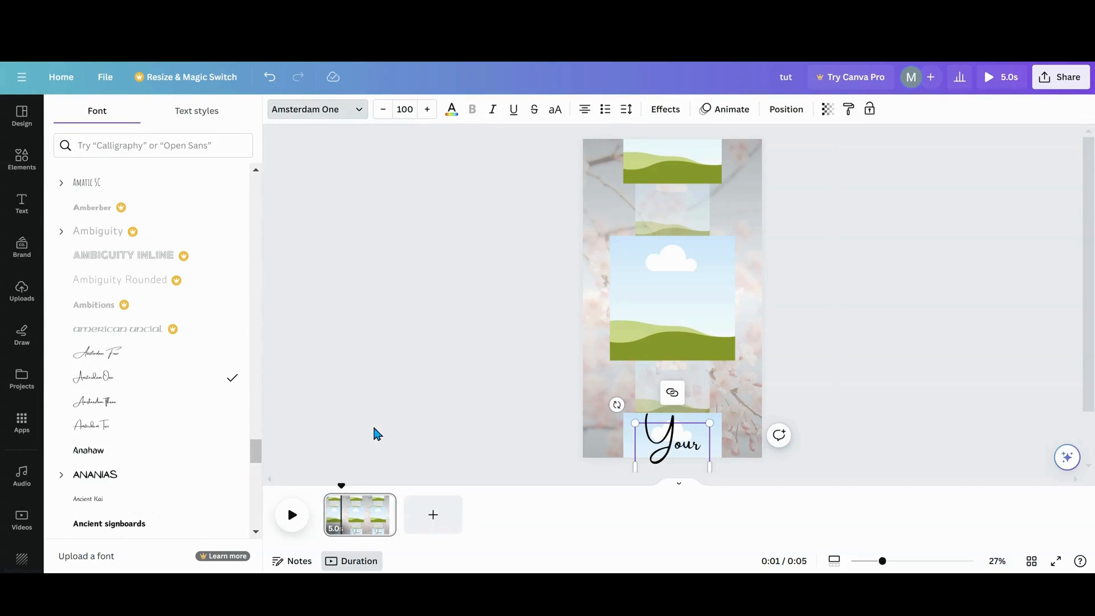
- Move the text box up over the lower semi-transparent frame and widen it to about the width of the large frame
{"action": "left_click", "coordinate": [692, 442]}
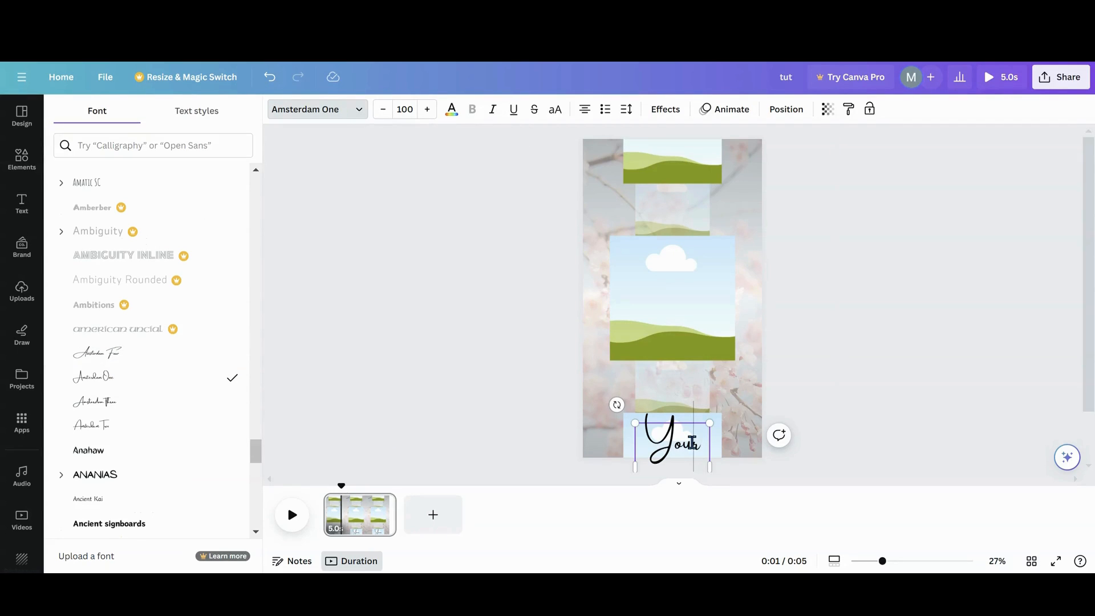
{"action": "left_click", "coordinate": [672, 425]}
{"action": "left_click", "coordinate": [475, 408]}
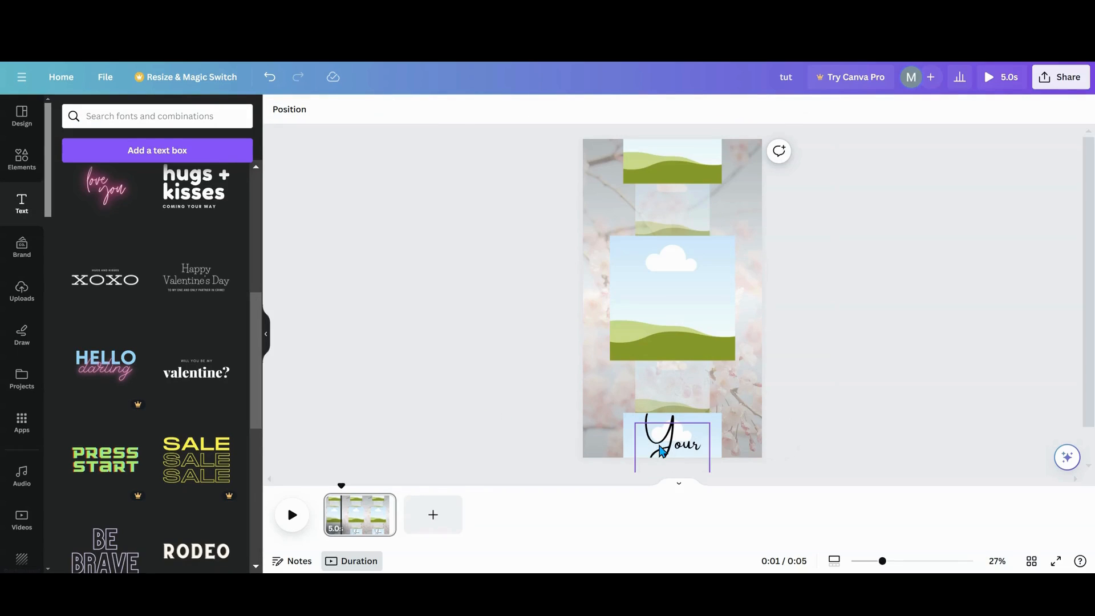
{"action": "left_click_drag", "start_coordinate": [661, 451], "coordinate": [740, 395]}
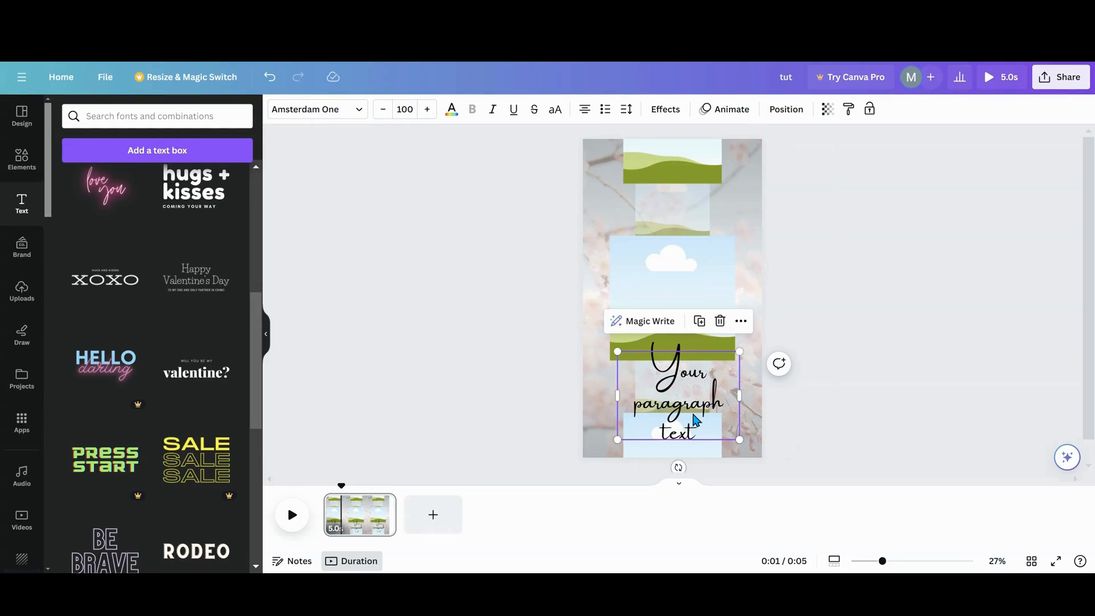
- Replace the placeholder text in the text box with "hello"
{"action": "double_click", "coordinate": [694, 419]}
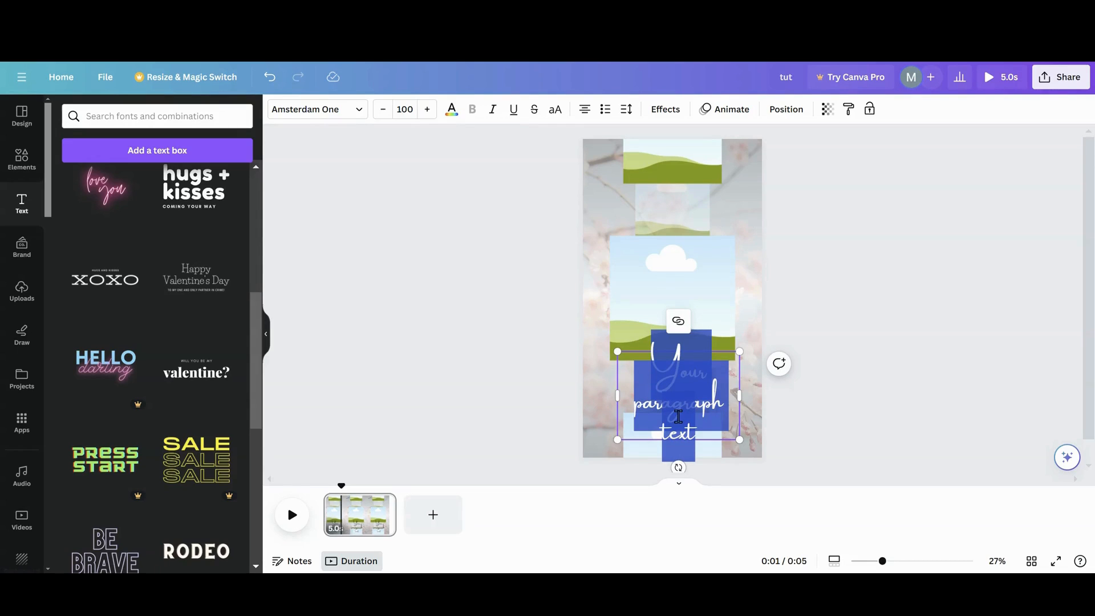
{"action": "key", "text": "BackSpace"}
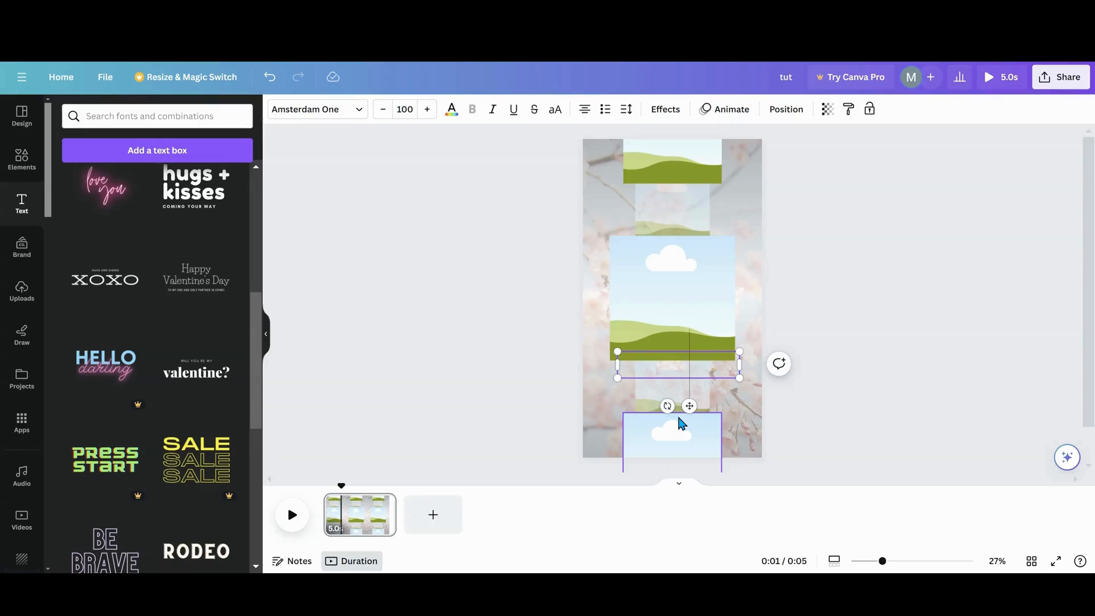
{"action": "type", "text": "hello"}
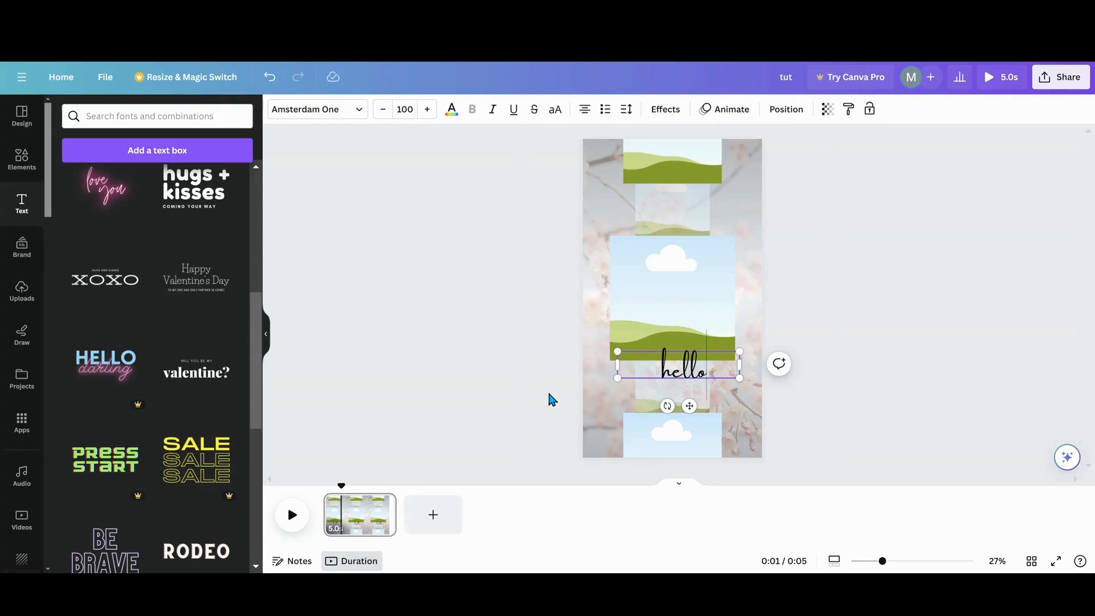
{"action": "left_click", "coordinate": [488, 406]}
- Duplicate the "hello" text box and change the copy's text to "bye"
{"action": "left_click", "coordinate": [675, 349]}
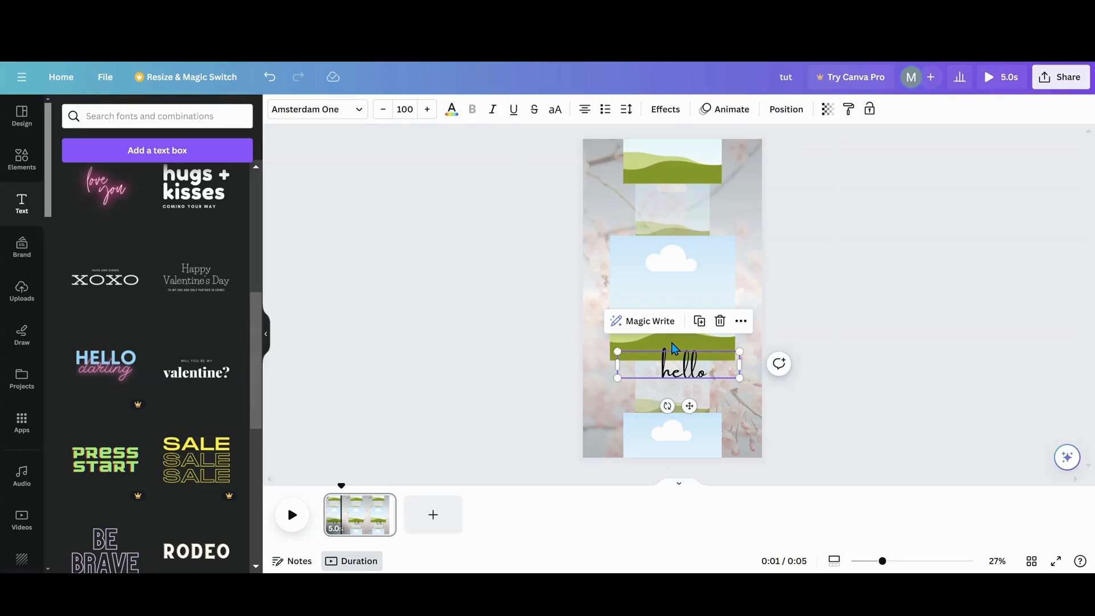
{"action": "left_click", "coordinate": [699, 322]}
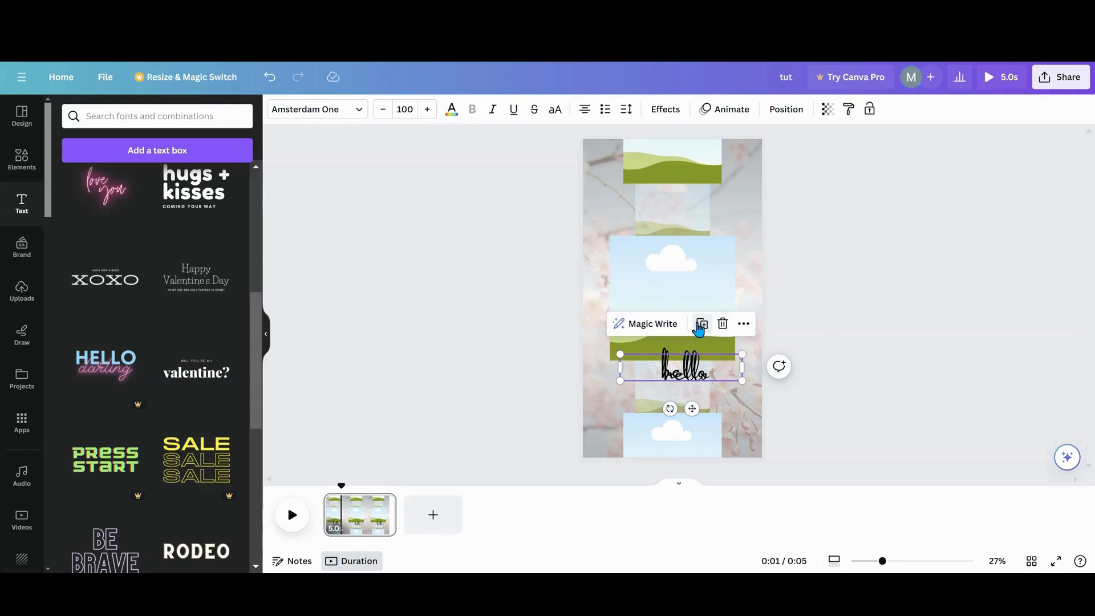
{"action": "double_click", "coordinate": [696, 372]}
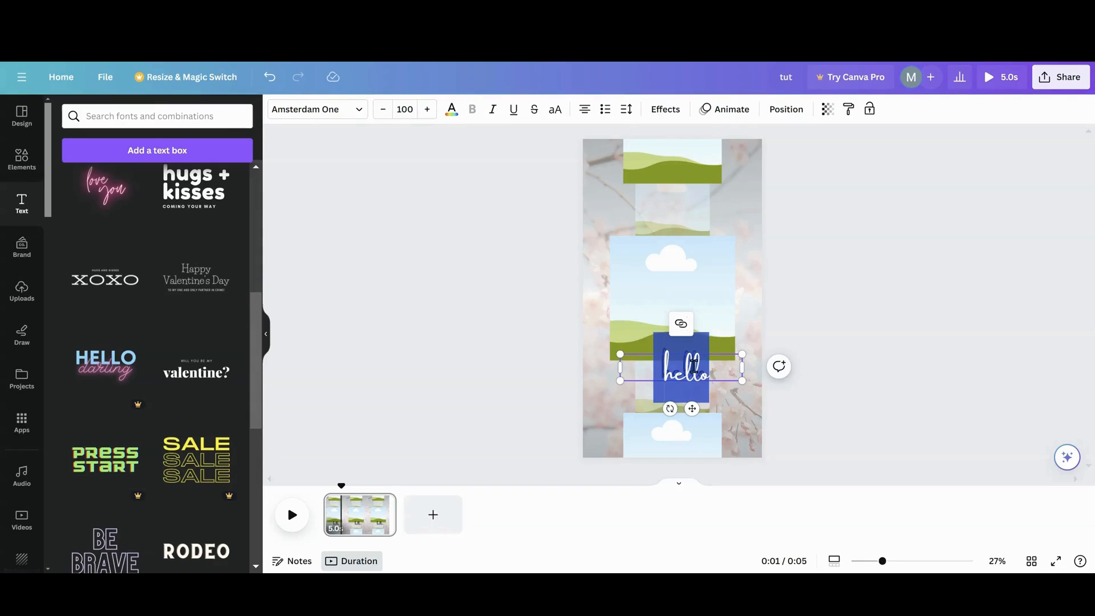
{"action": "left_click", "coordinate": [694, 366]}
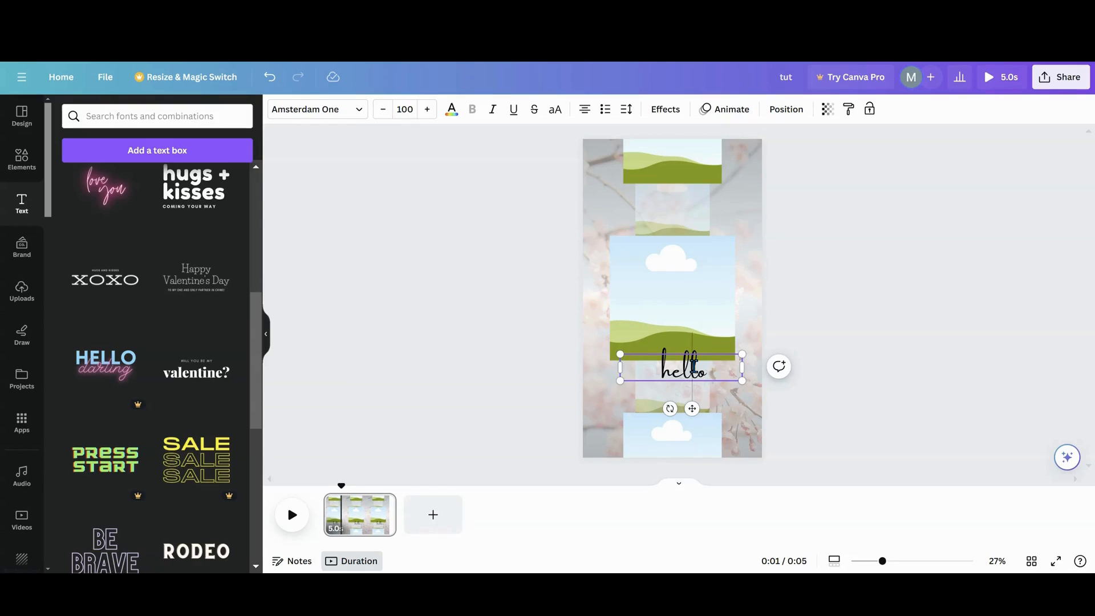
{"action": "type", "text": "bye"}
{"action": "left_click", "coordinate": [723, 414]}
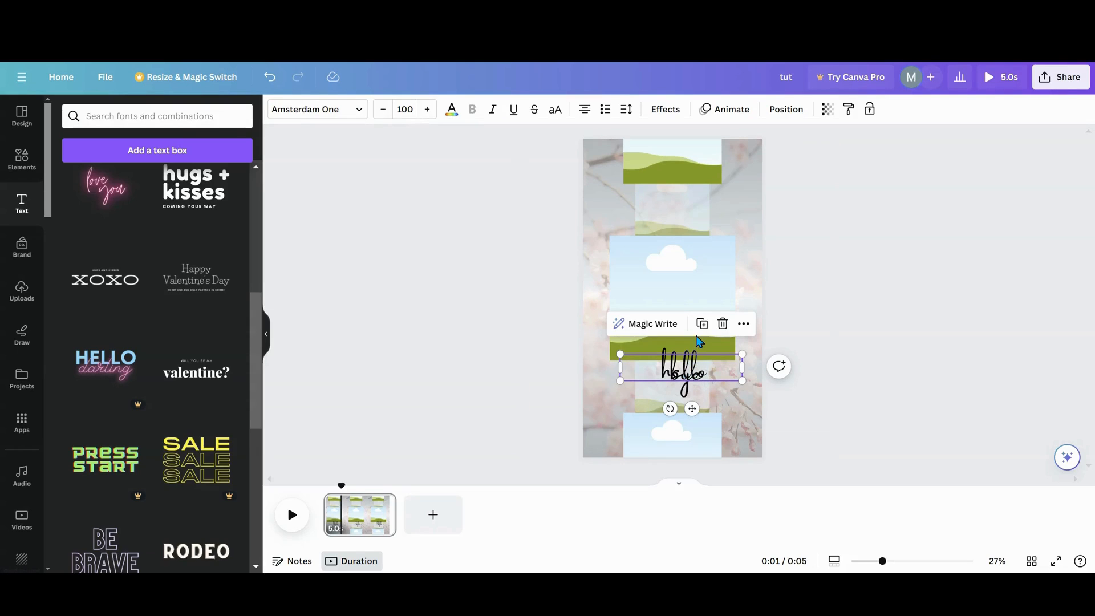
- Duplicate the "bye" text box and change the copy's text to "welcome"
{"action": "left_click", "coordinate": [702, 324]}
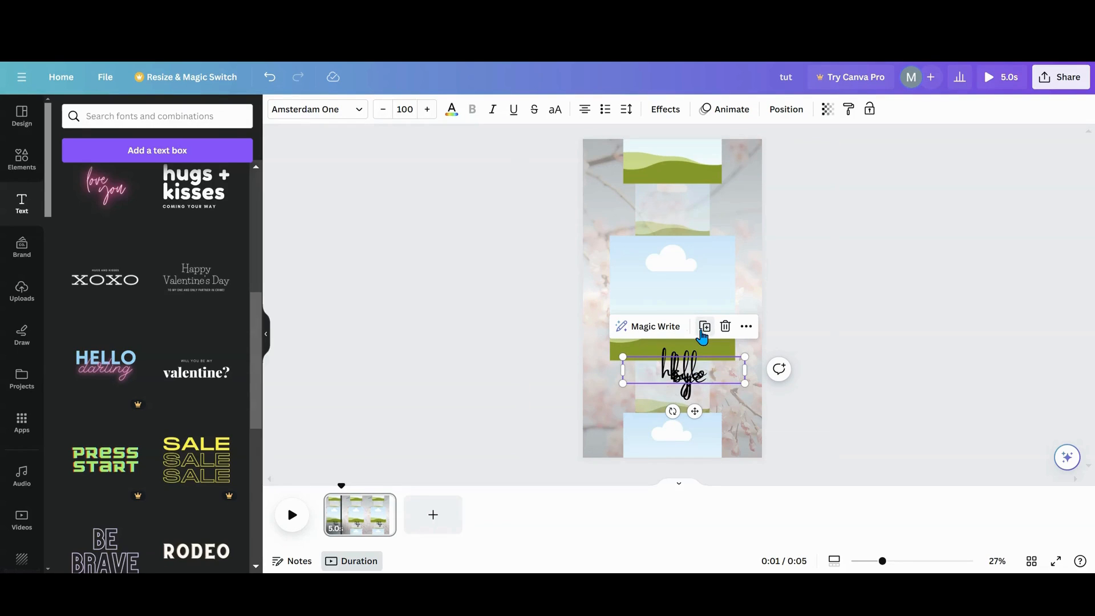
{"action": "double_click", "coordinate": [707, 375]}
{"action": "left_click", "coordinate": [707, 374]}
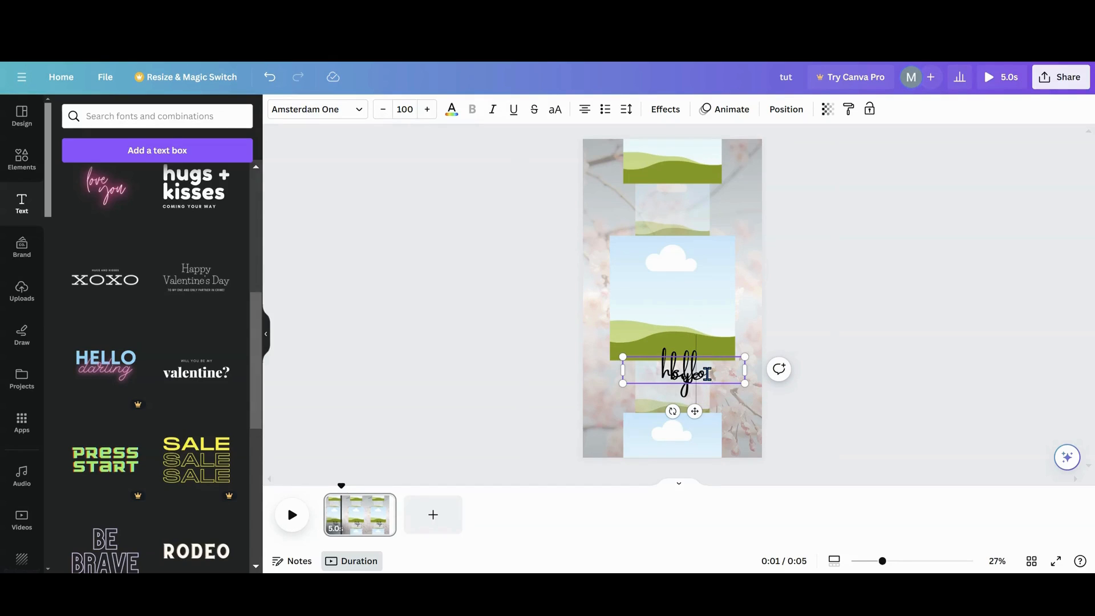
{"action": "key", "text": "BackSpace"}
{"action": "key", "text": "BackSpace"}
{"action": "key", "text": "BackSpace"}
{"action": "type", "text": "welcome"}
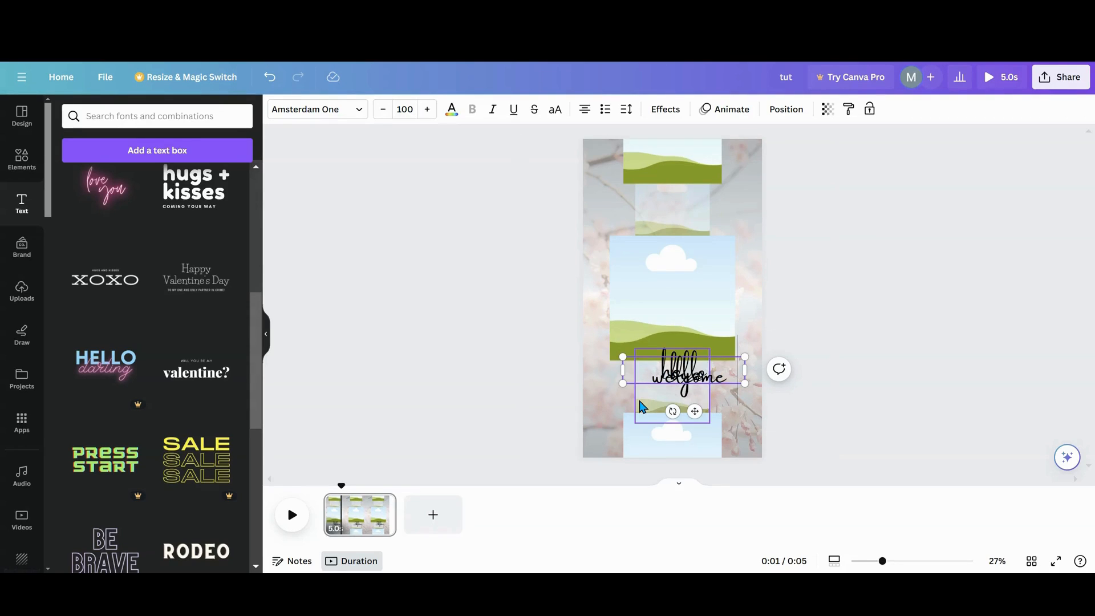
{"action": "left_click", "coordinate": [642, 407]}
- Duplicate the "welcome" text box and change the copy's text to "Monday"
{"action": "left_click", "coordinate": [672, 380]}
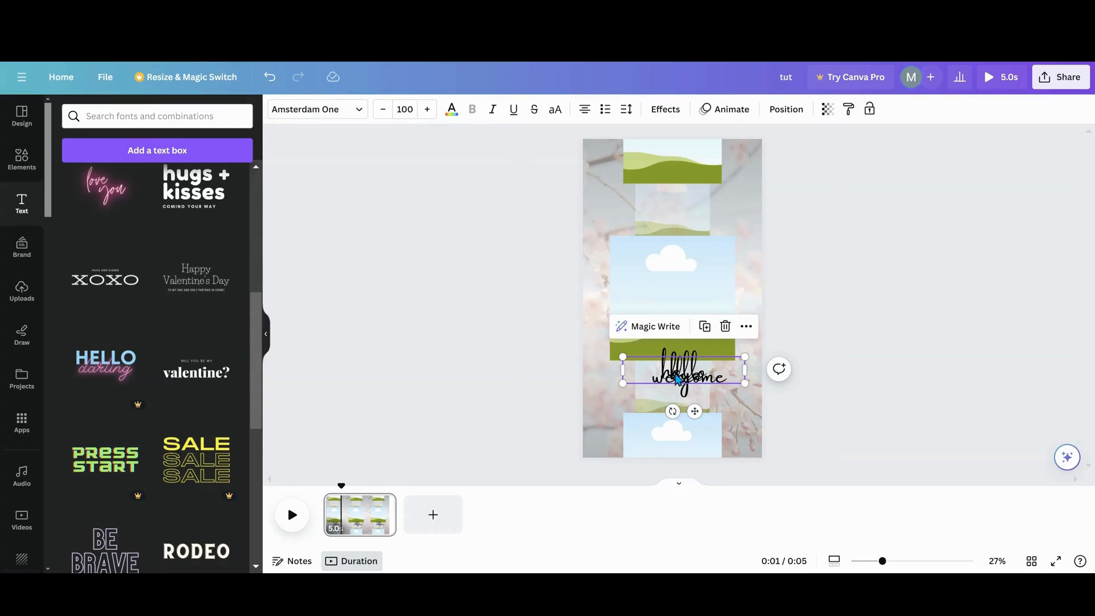
{"action": "left_click", "coordinate": [704, 328]}
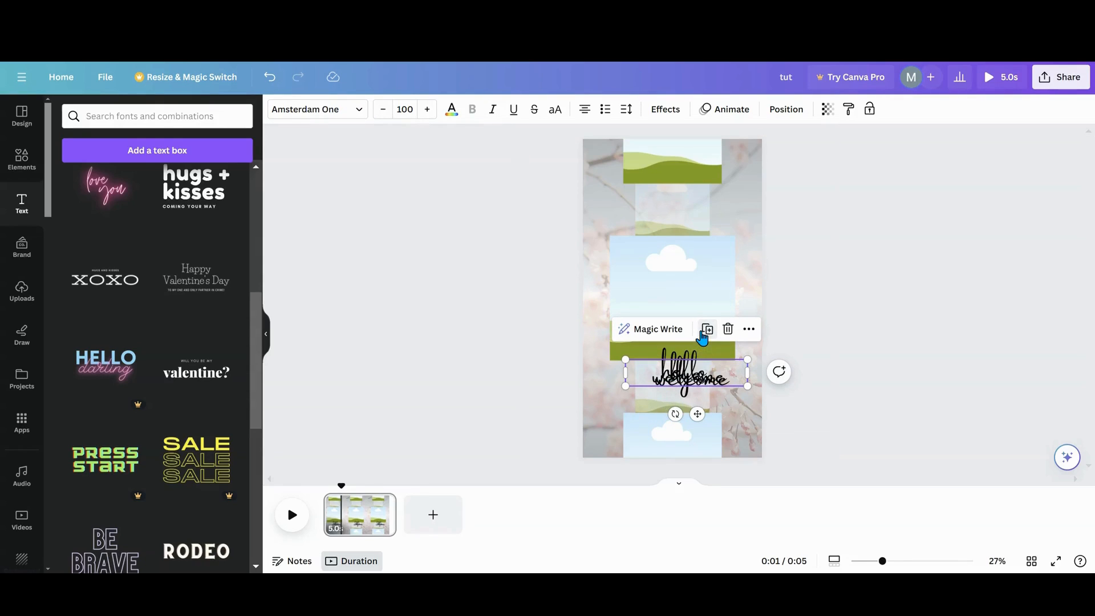
{"action": "double_click", "coordinate": [695, 379]}
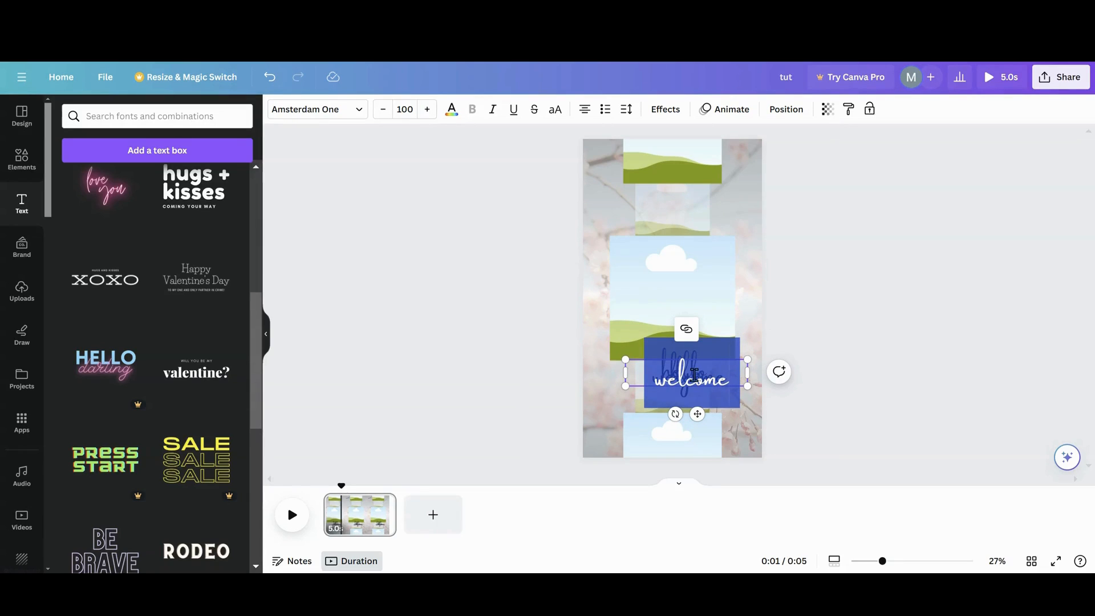
{"action": "left_click", "coordinate": [695, 374]}
{"action": "type", "text": "Monday"}
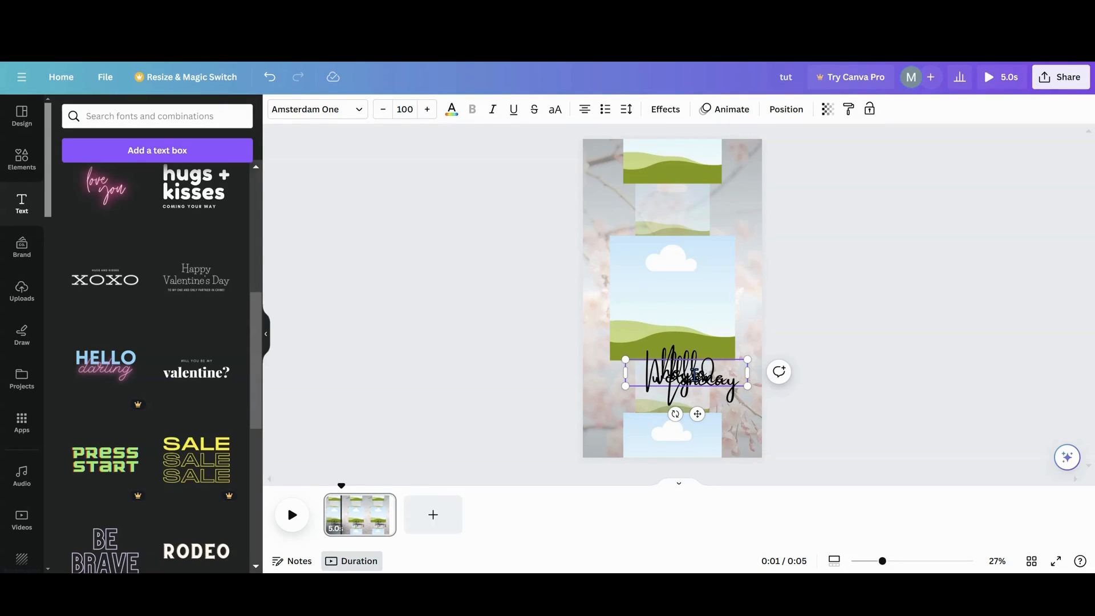
{"action": "left_click", "coordinate": [733, 422]}
- Duplicate the "Monday" text box and change the copy's text to "good luck"
{"action": "left_click", "coordinate": [696, 383]}
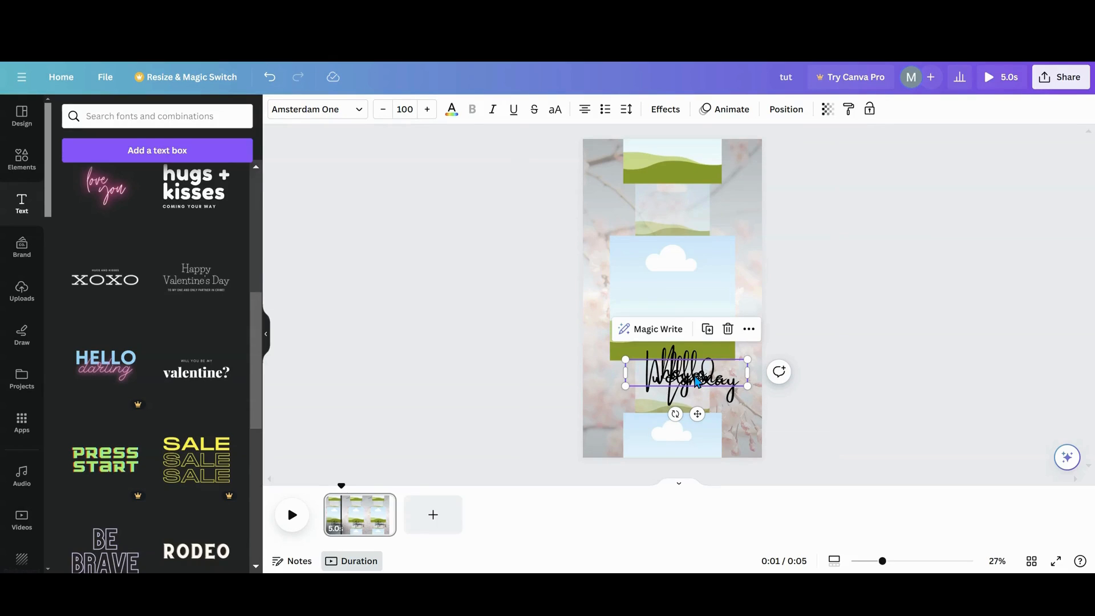
{"action": "left_click", "coordinate": [709, 332]}
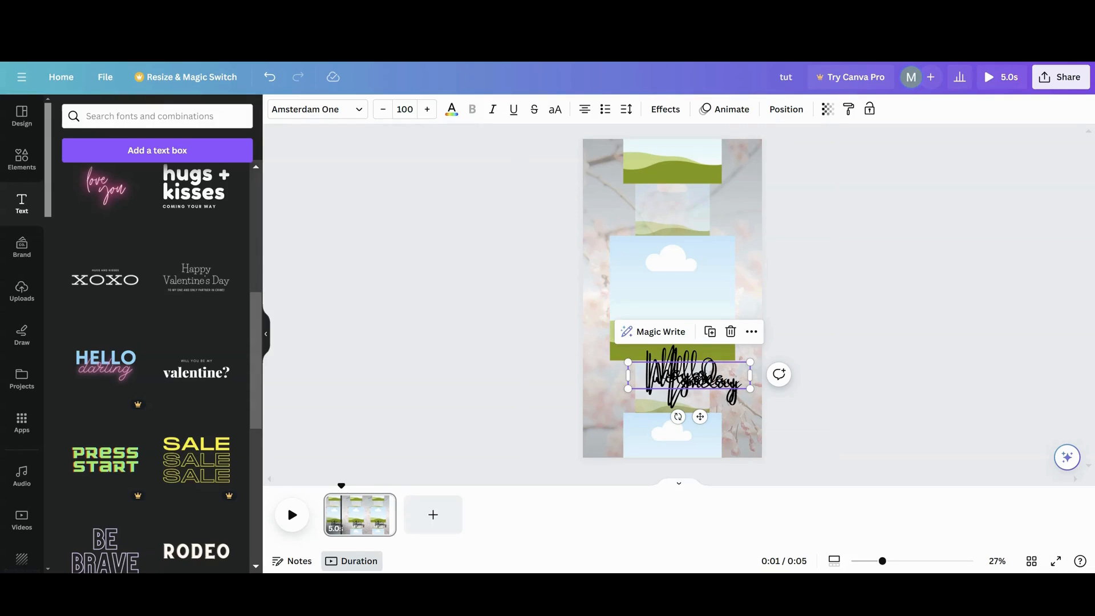
{"action": "double_click", "coordinate": [728, 388]}
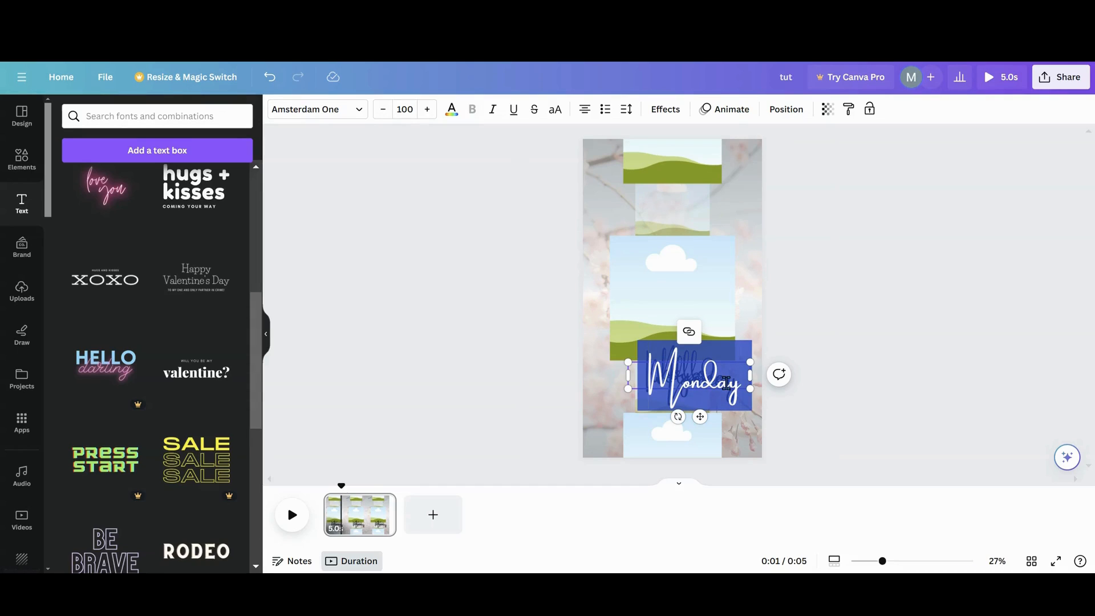
{"action": "key", "text": "BackSpace"}
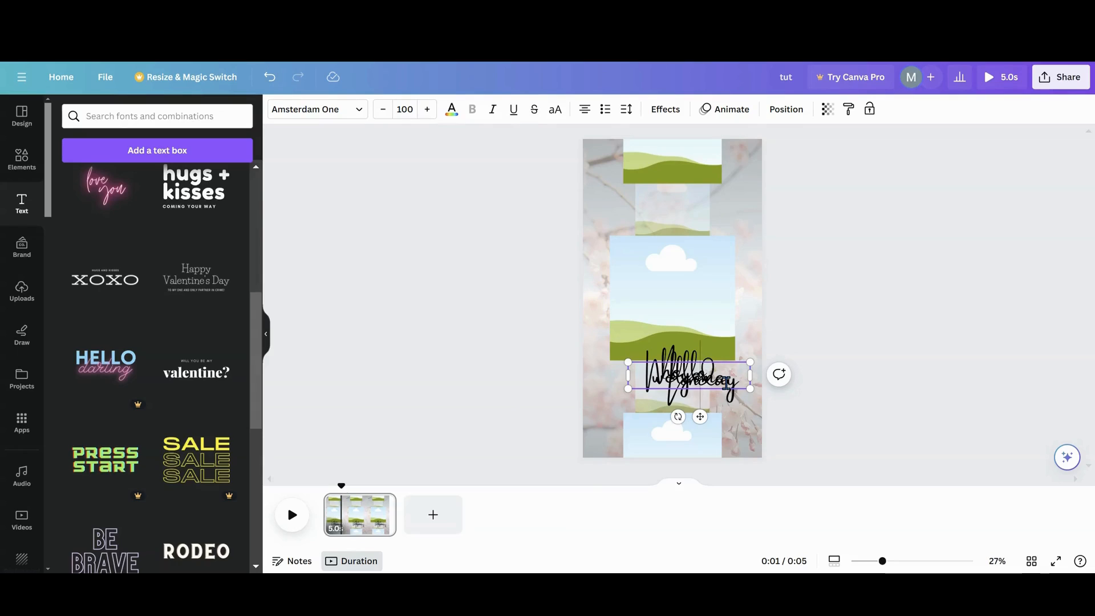
{"action": "type", "text": "good"}
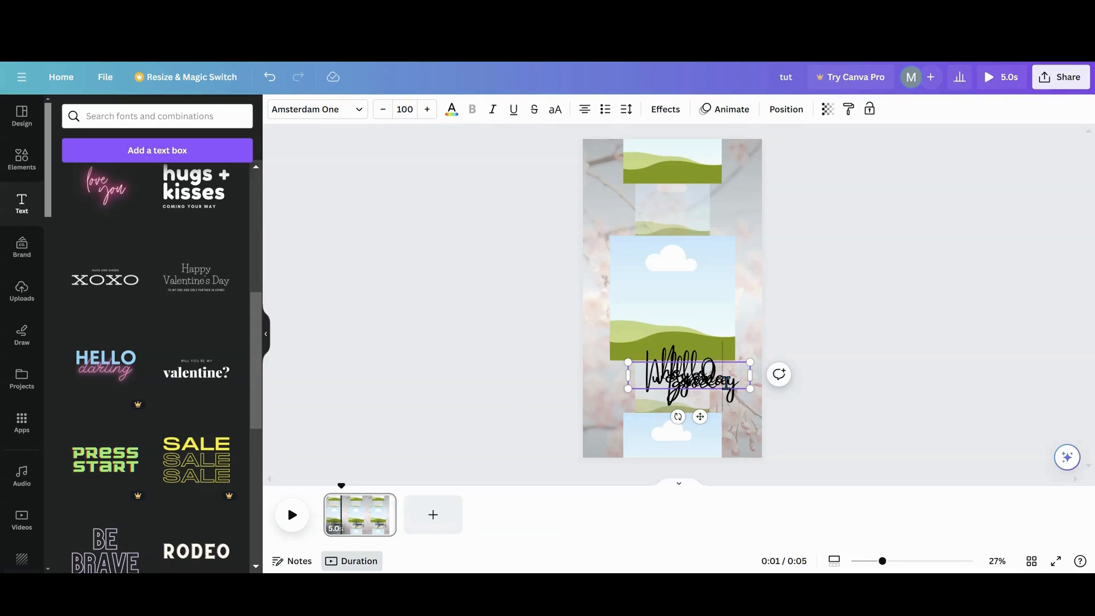
{"action": "type", "text": " d"}
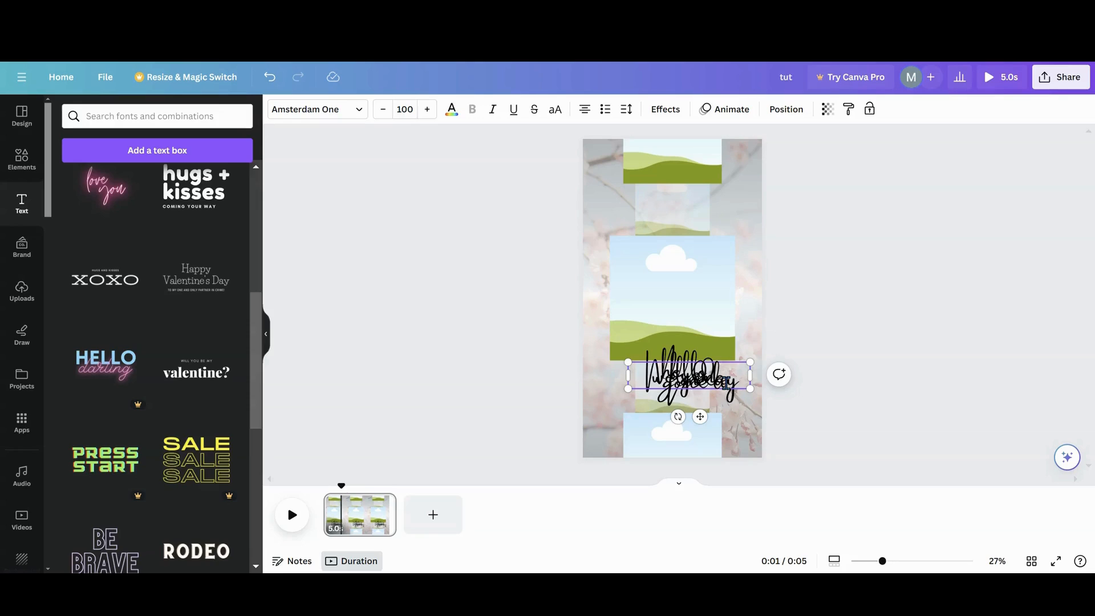
{"action": "key", "text": "BackSpace"}
{"action": "type", "text": "luck"}
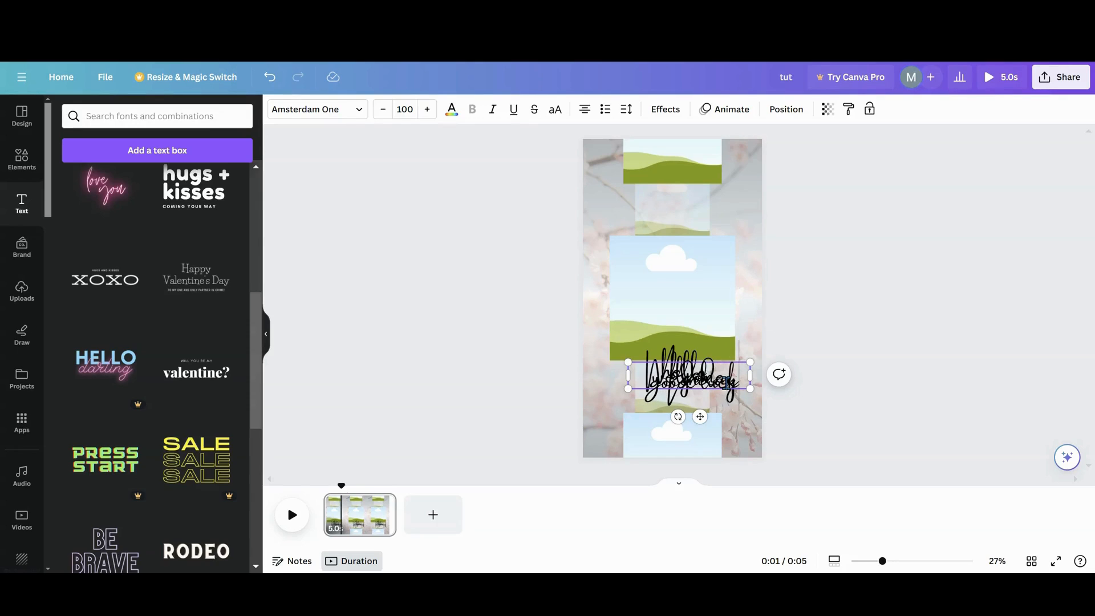
{"action": "left_click", "coordinate": [604, 421]}
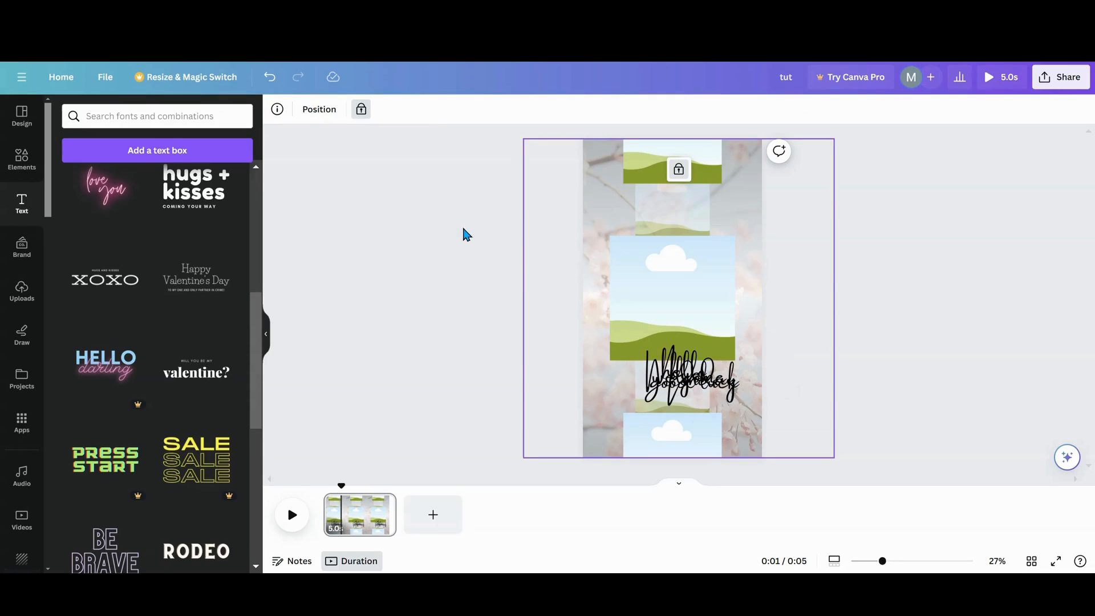
- Move the five overlapping word text boxes off the page, just past its right edge beside the lower faded frame
{"action": "left_click_drag", "start_coordinate": [665, 391], "coordinate": [817, 378]}
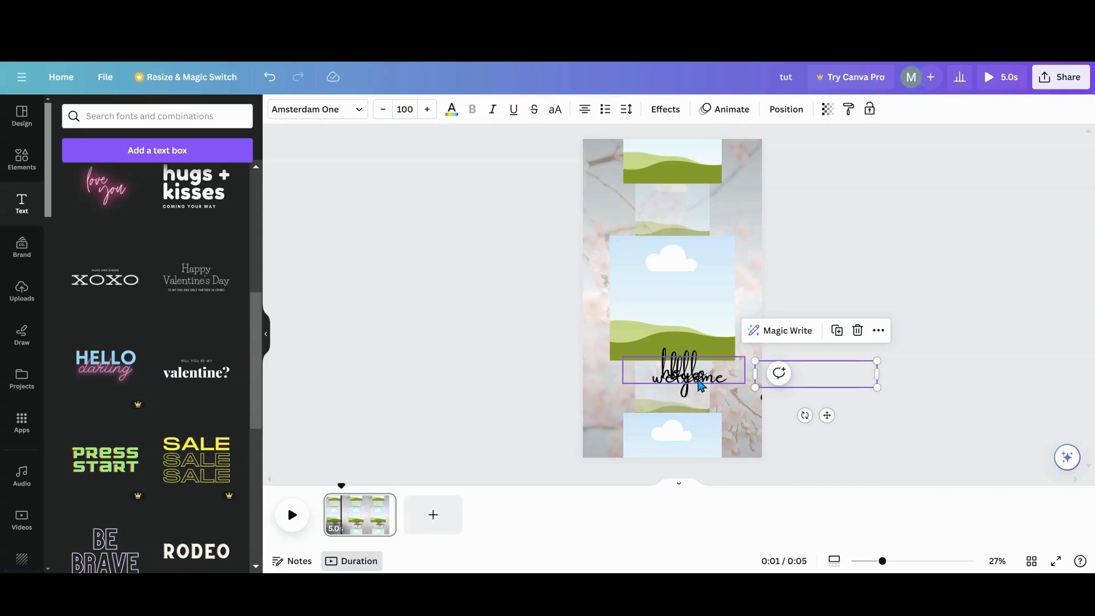
{"action": "left_click_drag", "start_coordinate": [702, 384], "coordinate": [822, 387]}
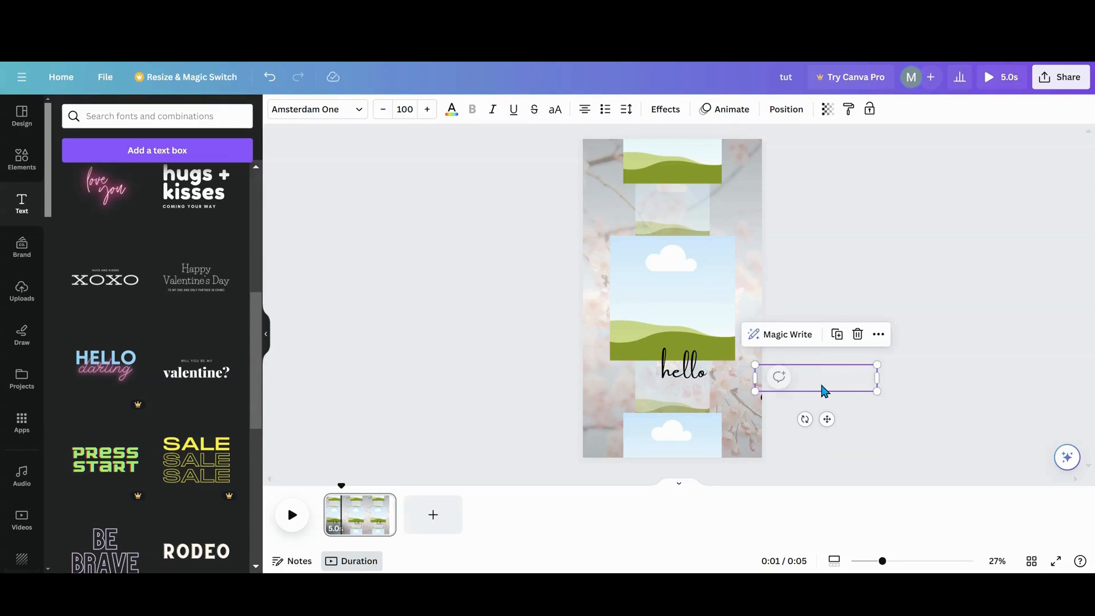
{"action": "left_click_drag", "start_coordinate": [686, 368], "coordinate": [819, 382]}
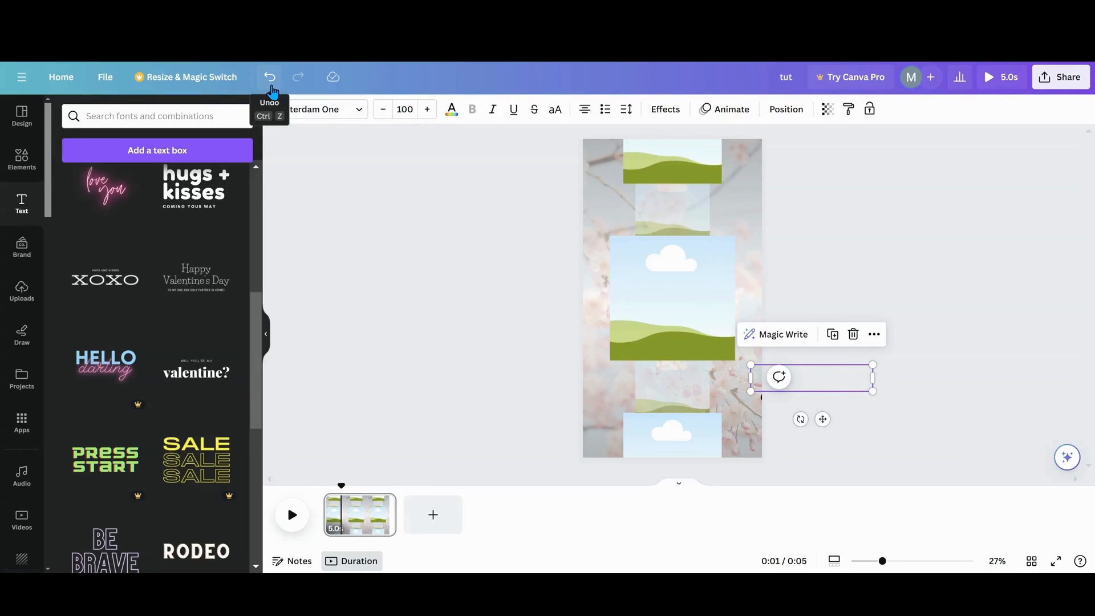
- Check the five text layers one by one to see which word still reaches onto the page
{"action": "left_click", "coordinate": [785, 110]}
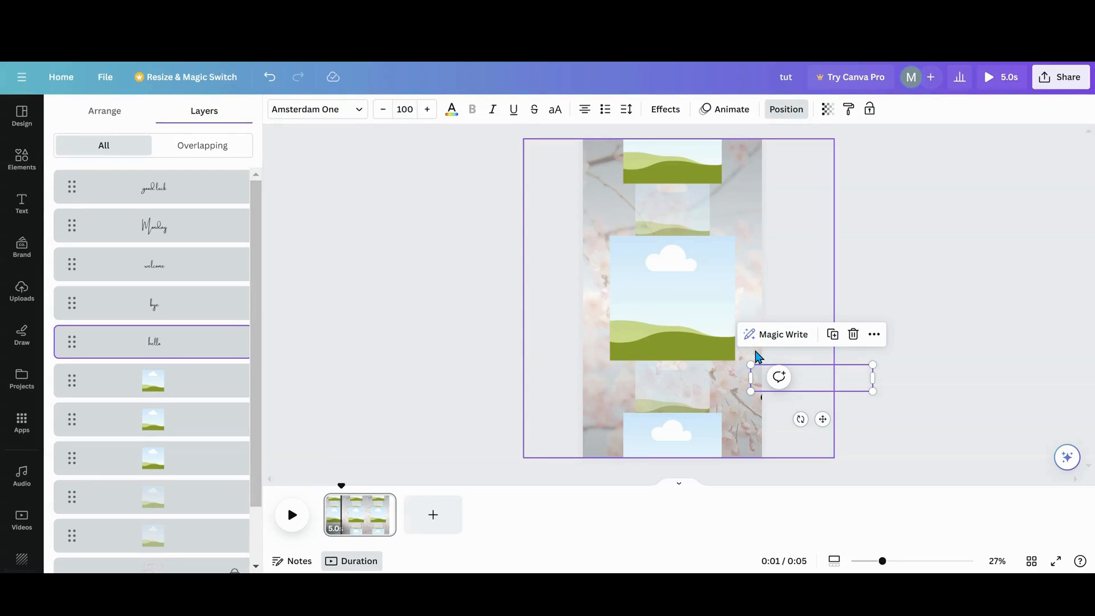
{"action": "left_click", "coordinate": [761, 397]}
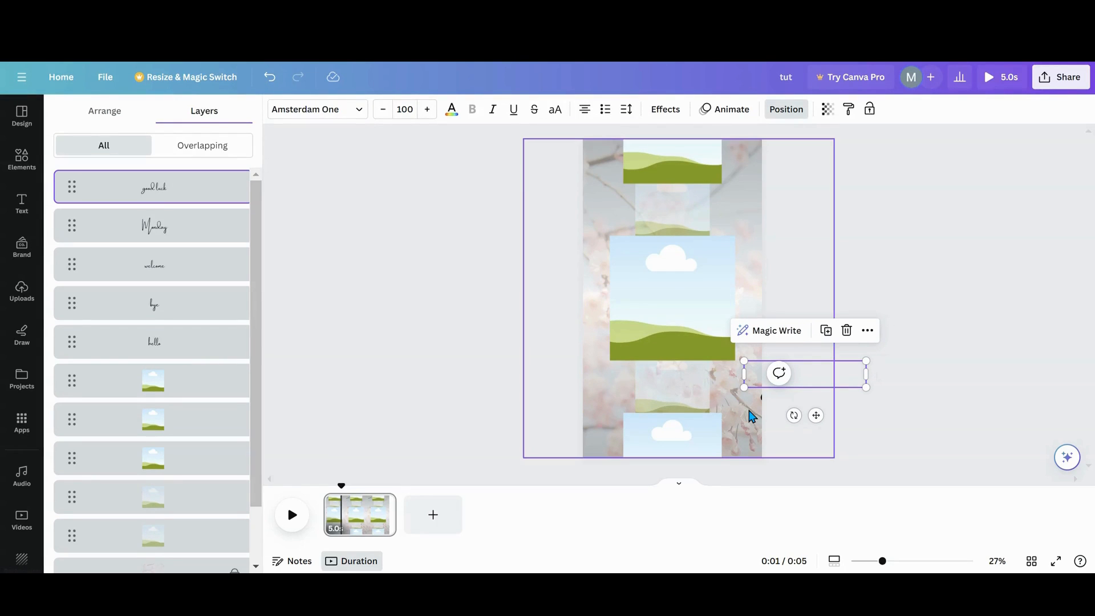
{"action": "left_click", "coordinate": [177, 239]}
{"action": "left_click", "coordinate": [169, 273]}
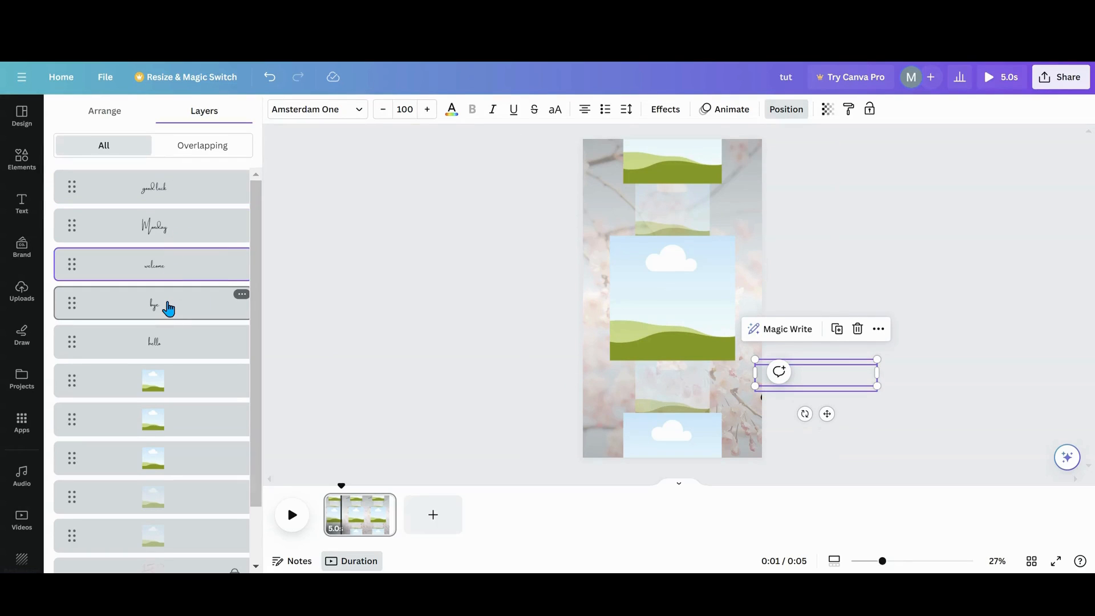
{"action": "left_click", "coordinate": [169, 308]}
{"action": "left_click", "coordinate": [171, 340]}
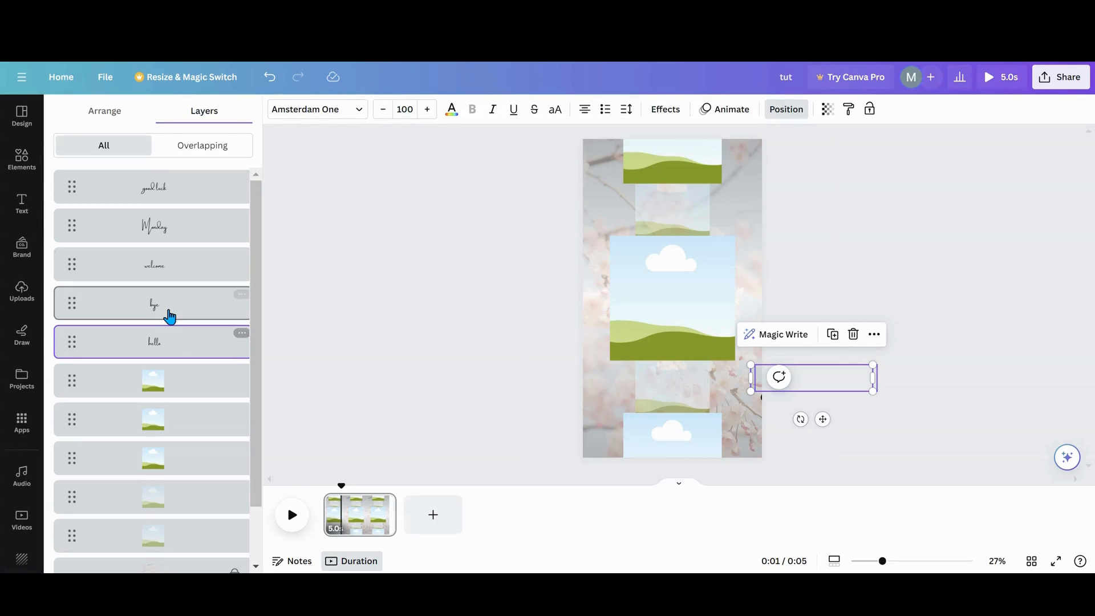
{"action": "left_click", "coordinate": [170, 311]}
{"action": "left_click", "coordinate": [171, 257]}
{"action": "left_click", "coordinate": [167, 221]}
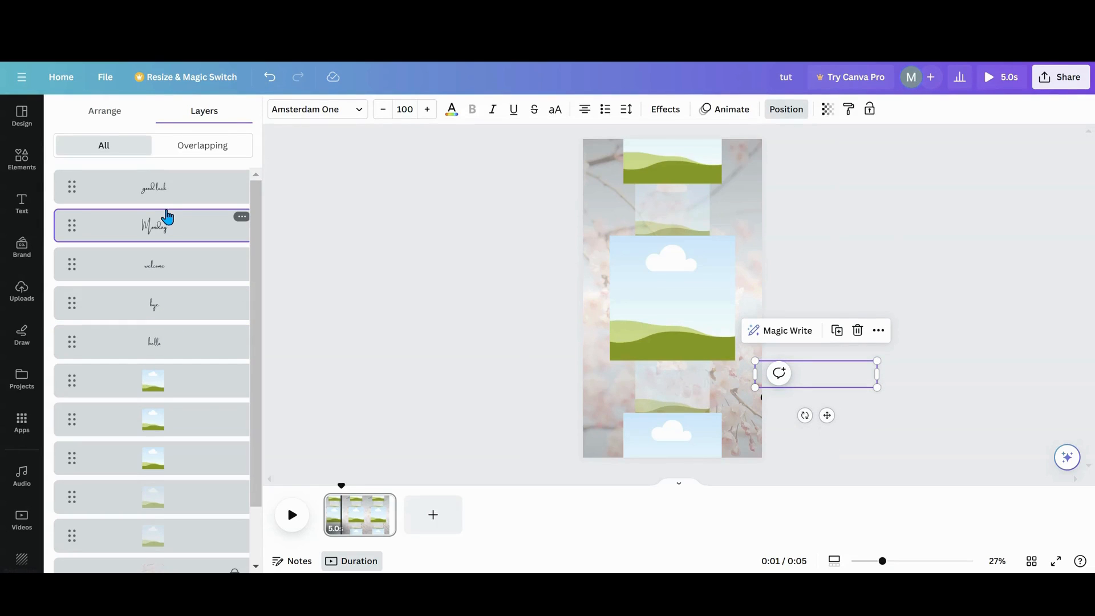
{"action": "left_click", "coordinate": [167, 200]}
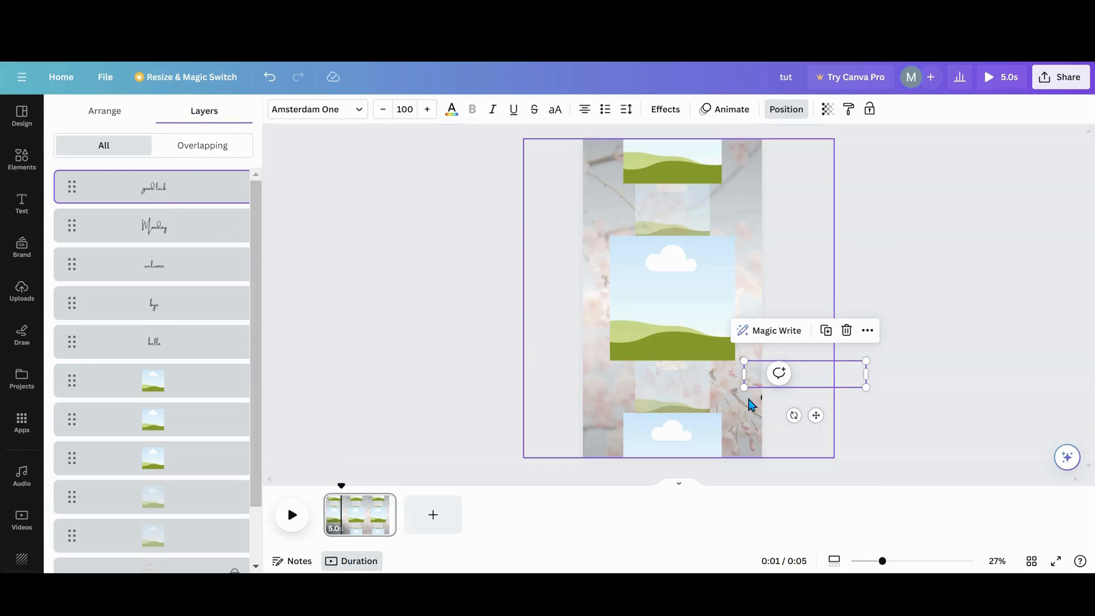
- Shift the "good luck" text box slightly further right so that it lies completely off the page
{"action": "left_click", "coordinate": [761, 398]}
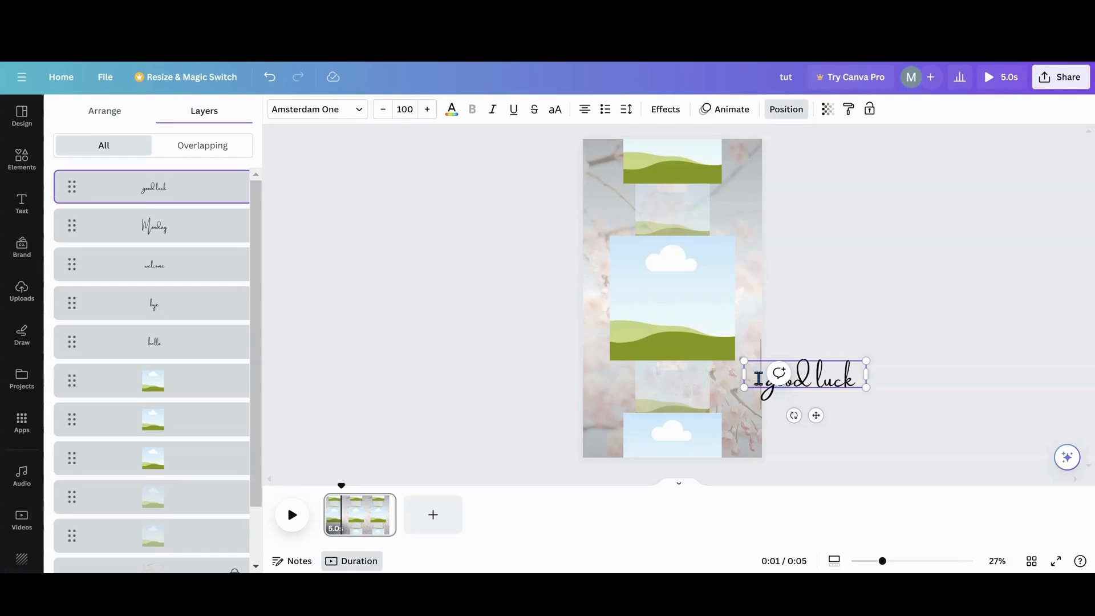
{"action": "left_click", "coordinate": [760, 377]}
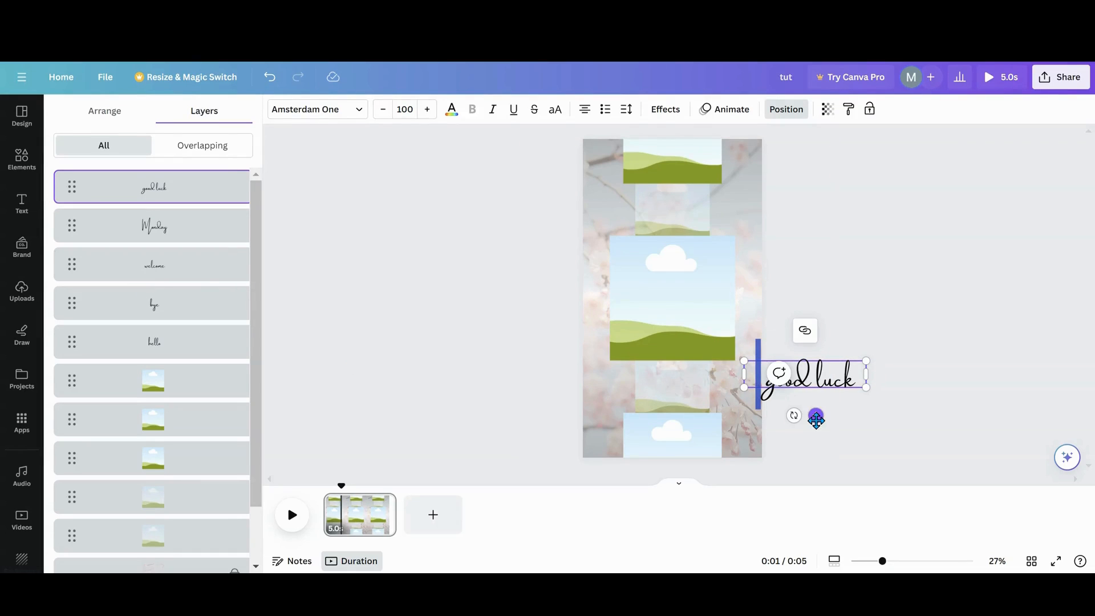
{"action": "left_click_drag", "start_coordinate": [816, 420], "coordinate": [821, 420]}
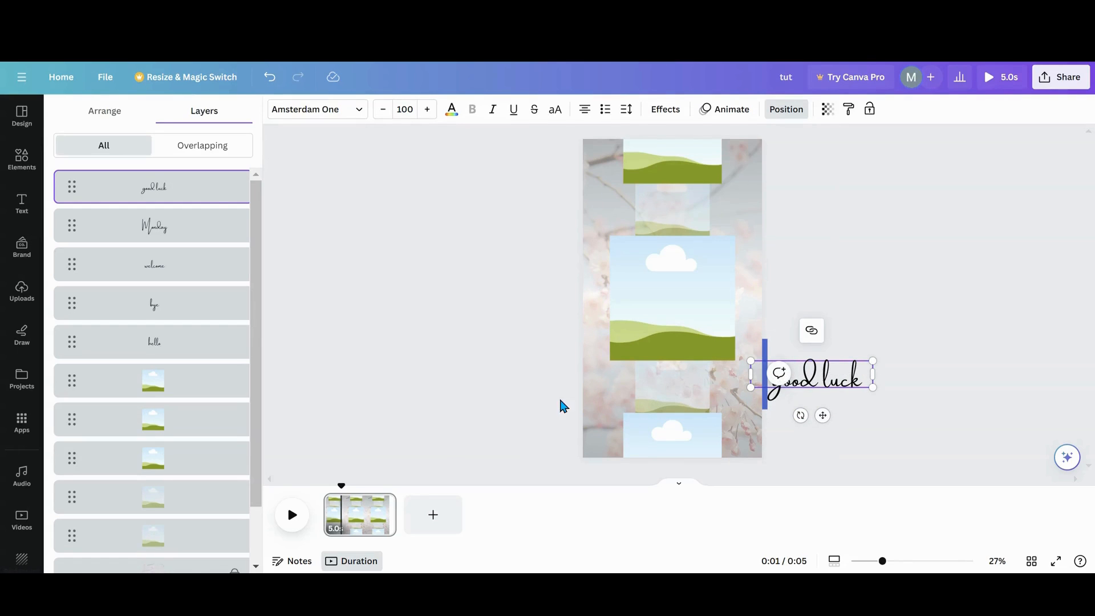
{"action": "left_click", "coordinate": [484, 395]}
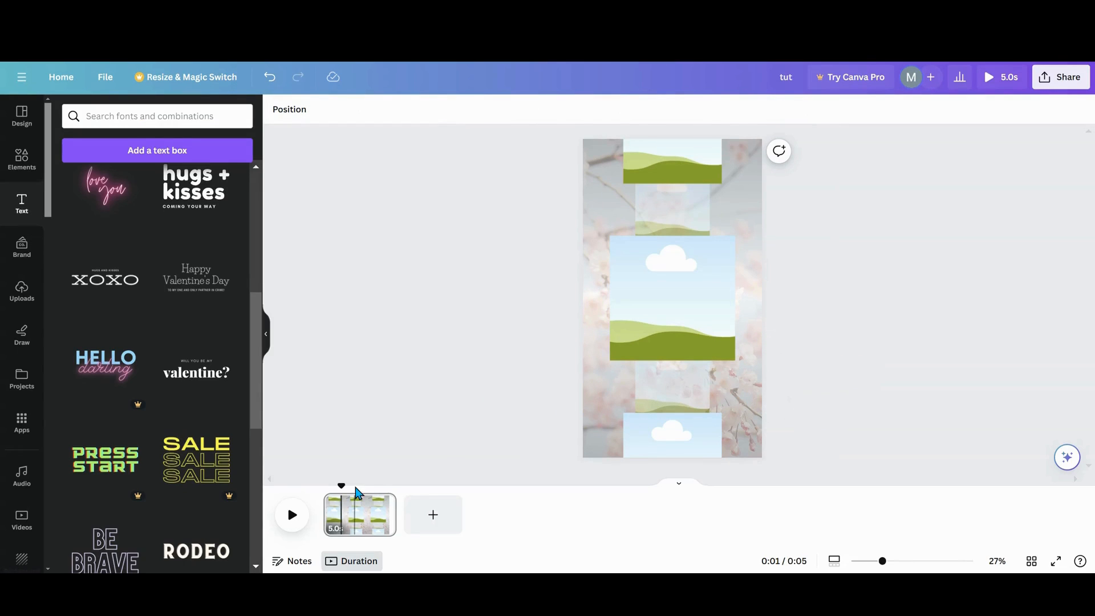
- Duplicate the page four times to make five identical 5-second pages
{"action": "left_click", "coordinate": [384, 504]}
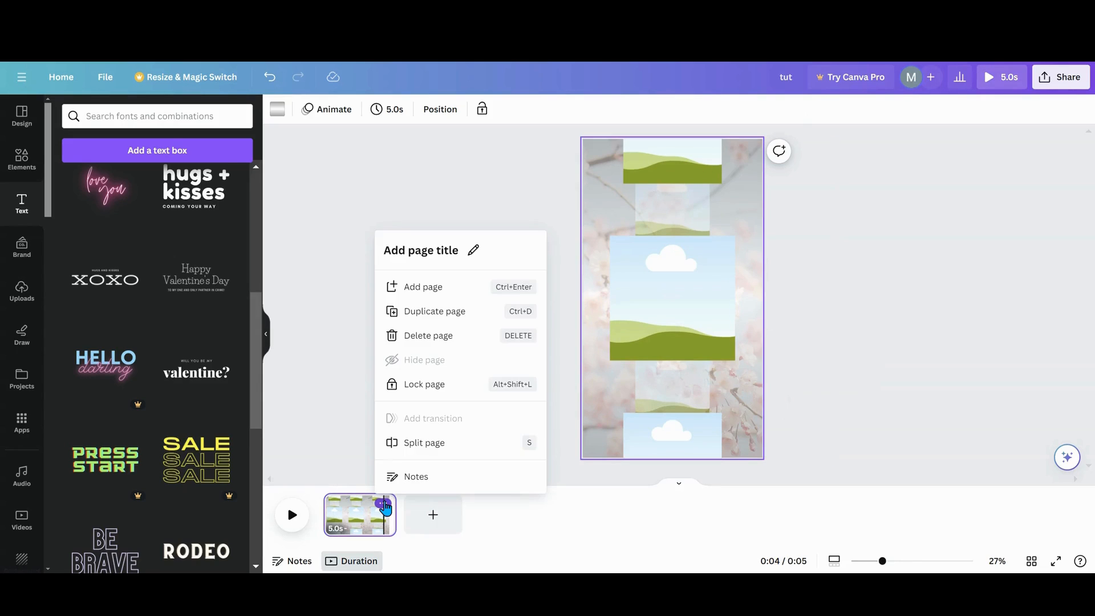
{"action": "left_click", "coordinate": [362, 523]}
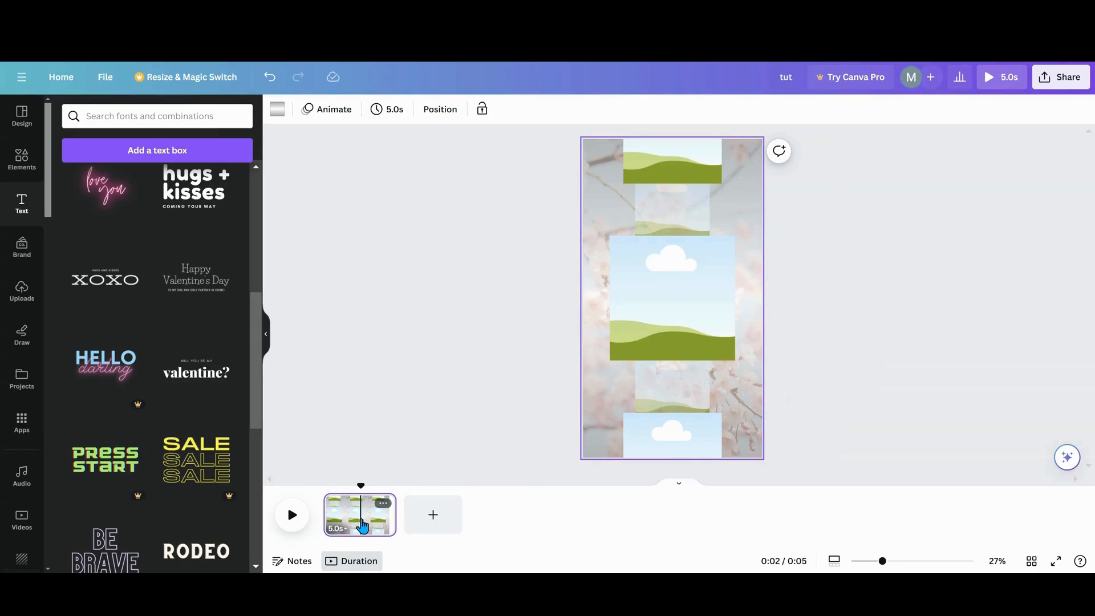
{"action": "key", "text": "ctrl+d"}
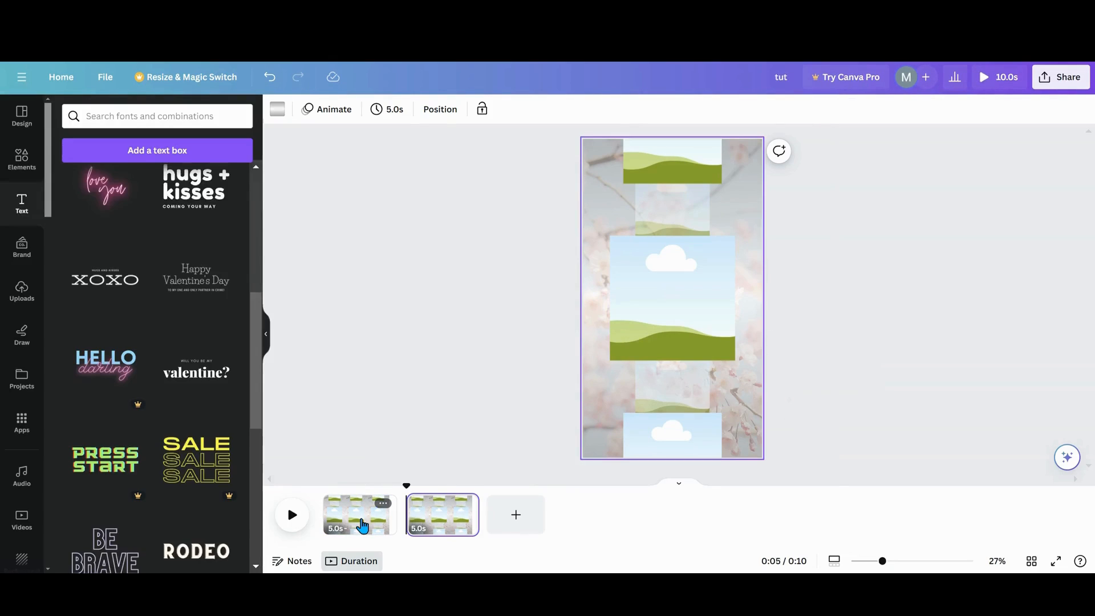
{"action": "key", "text": "ctrl+d"}
{"action": "key", "text": "ctrl+d"}
{"action": "key", "text": "ctrl+d"}
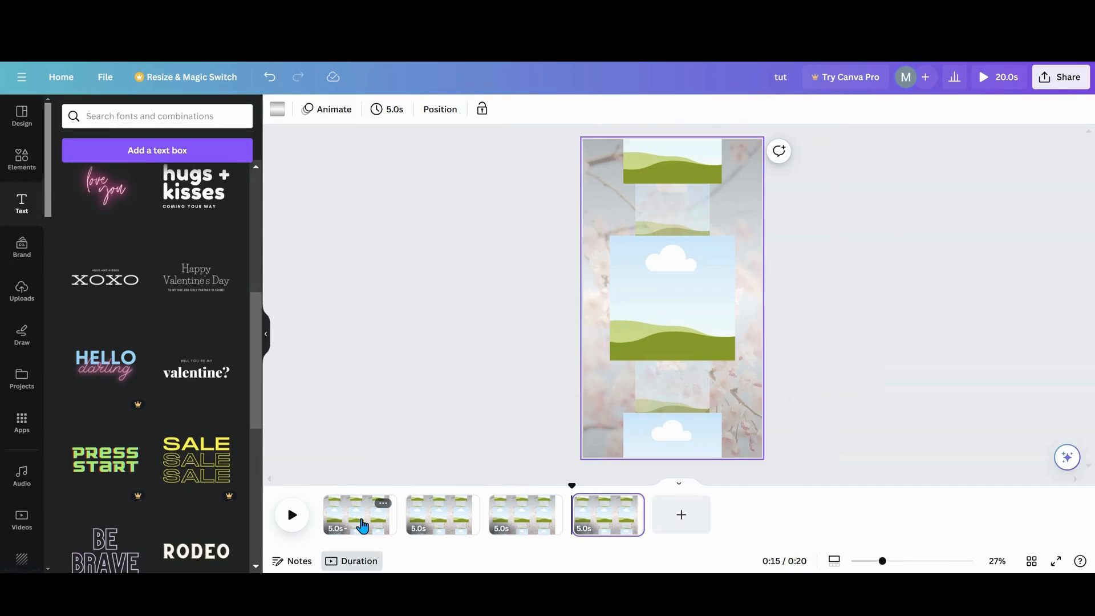
{"action": "left_click", "coordinate": [411, 418]}
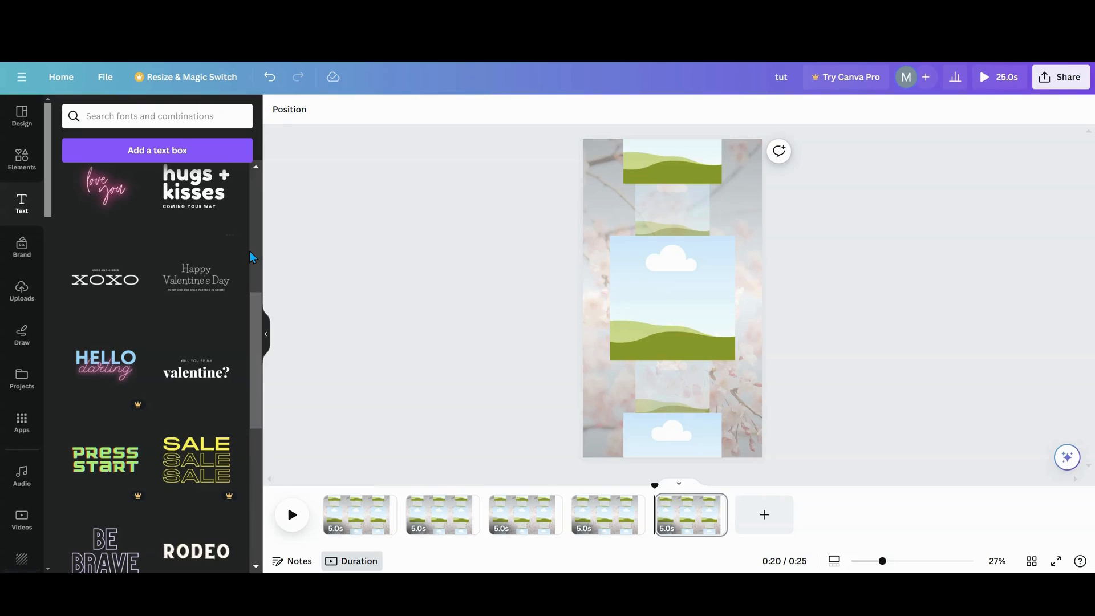
- Fill the large central frame on page 1 with the pink orchid picture from the recently used elements
{"action": "left_click", "coordinate": [17, 164]}
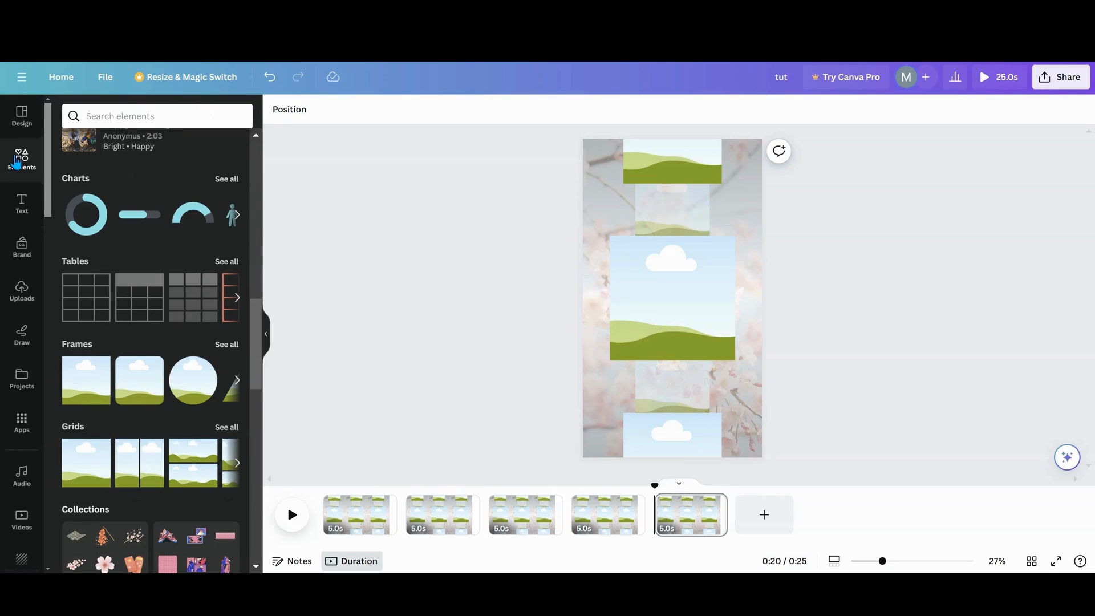
{"action": "scroll", "coordinate": [190, 331], "scroll_direction": "up", "scroll_amount": 10}
{"action": "scroll", "coordinate": [193, 336], "scroll_direction": "up", "scroll_amount": 5}
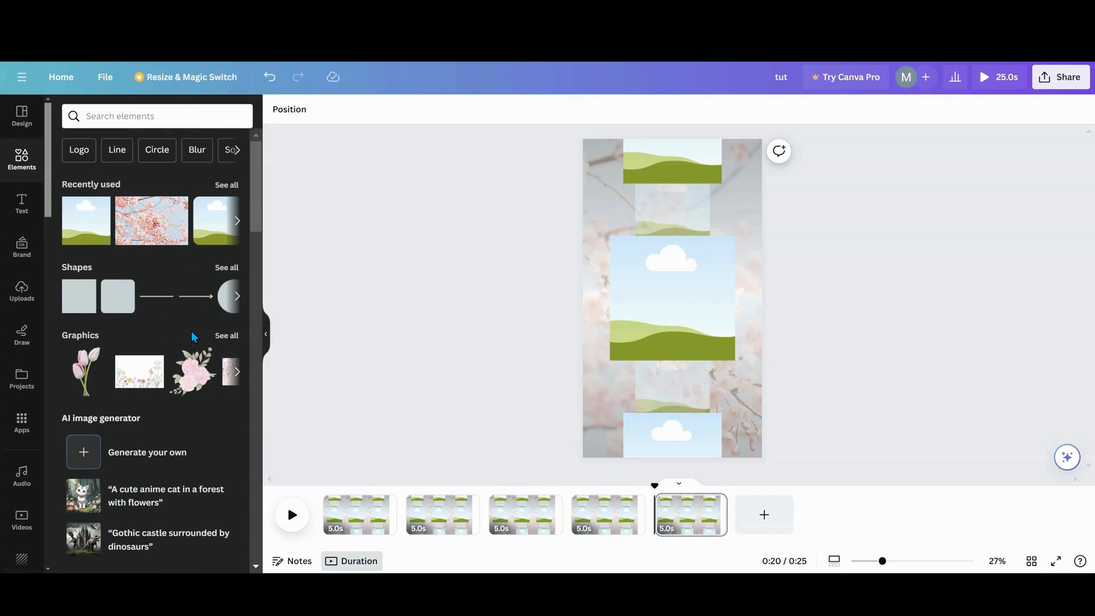
{"action": "left_click", "coordinate": [226, 185]}
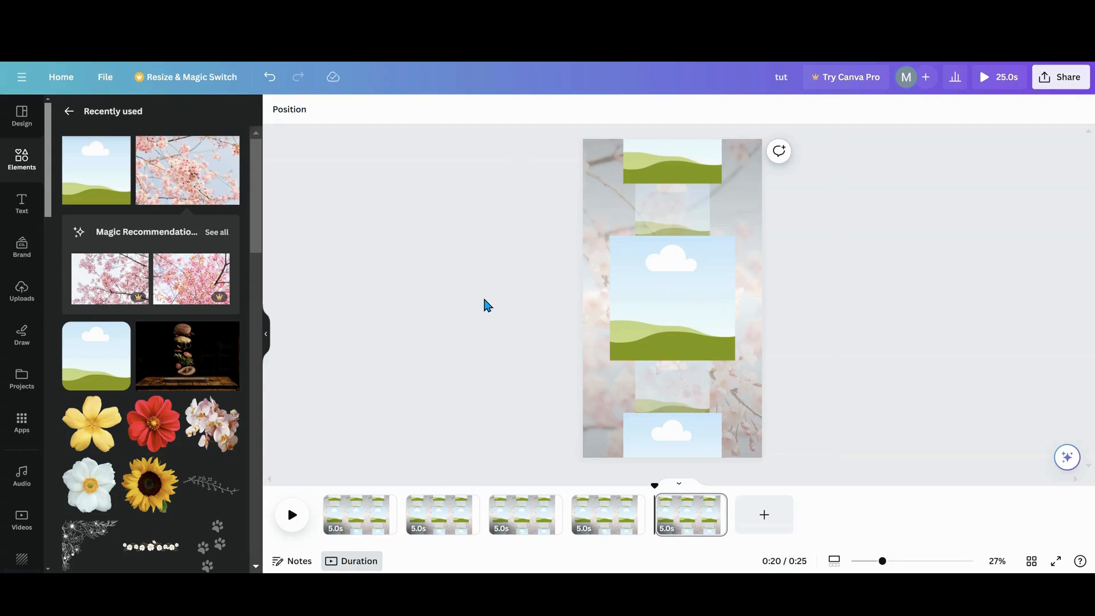
{"action": "scroll", "coordinate": [179, 376], "scroll_direction": "down", "scroll_amount": 3}
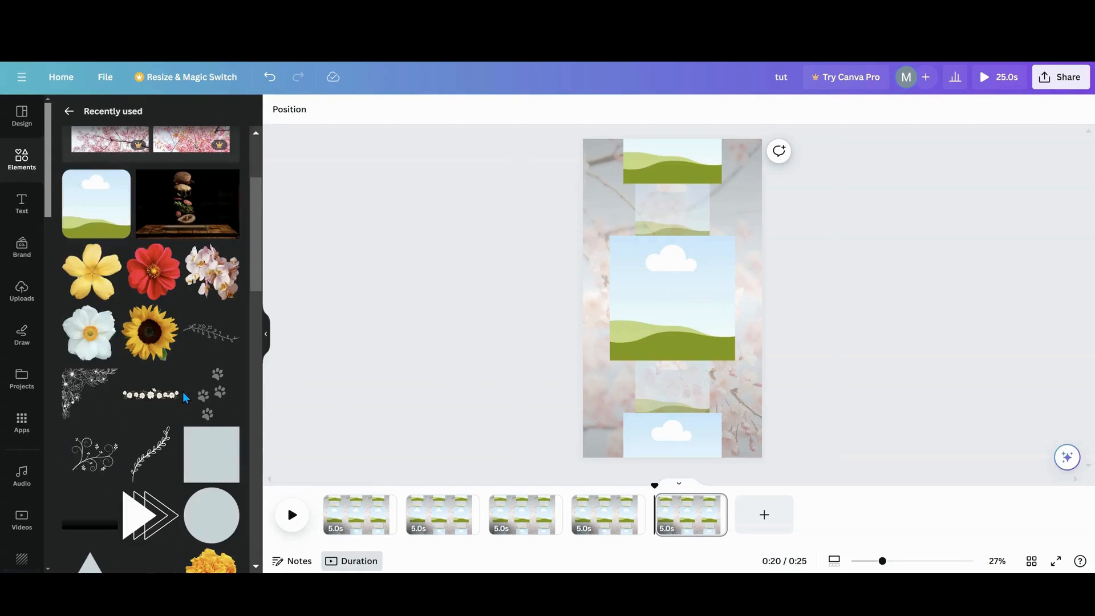
{"action": "left_click_drag", "start_coordinate": [208, 282], "coordinate": [652, 326]}
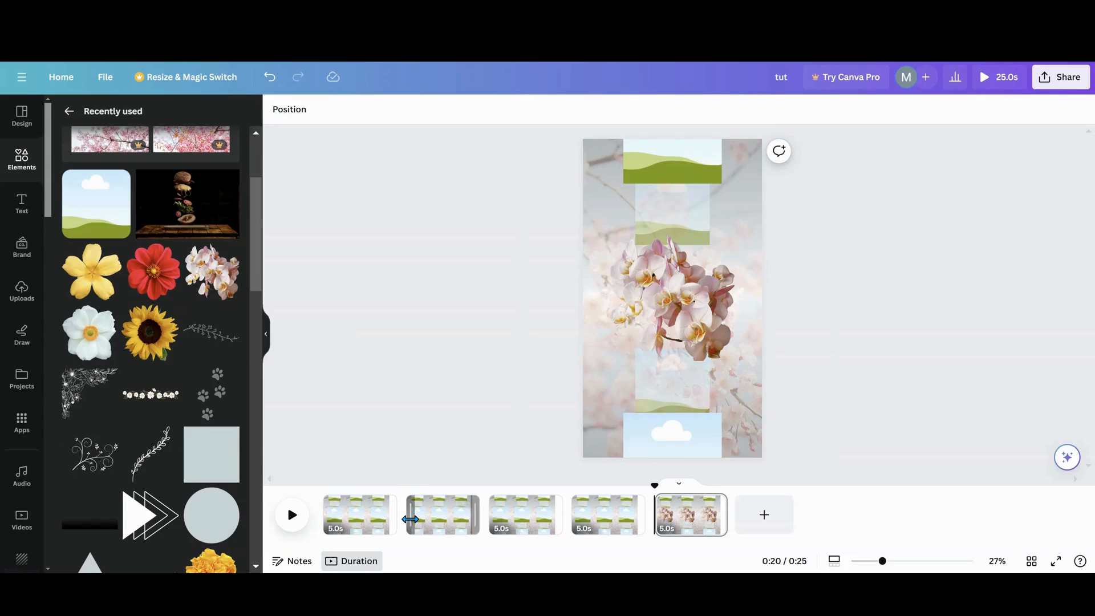
{"action": "left_click", "coordinate": [270, 76]}
{"action": "left_click", "coordinate": [358, 530]}
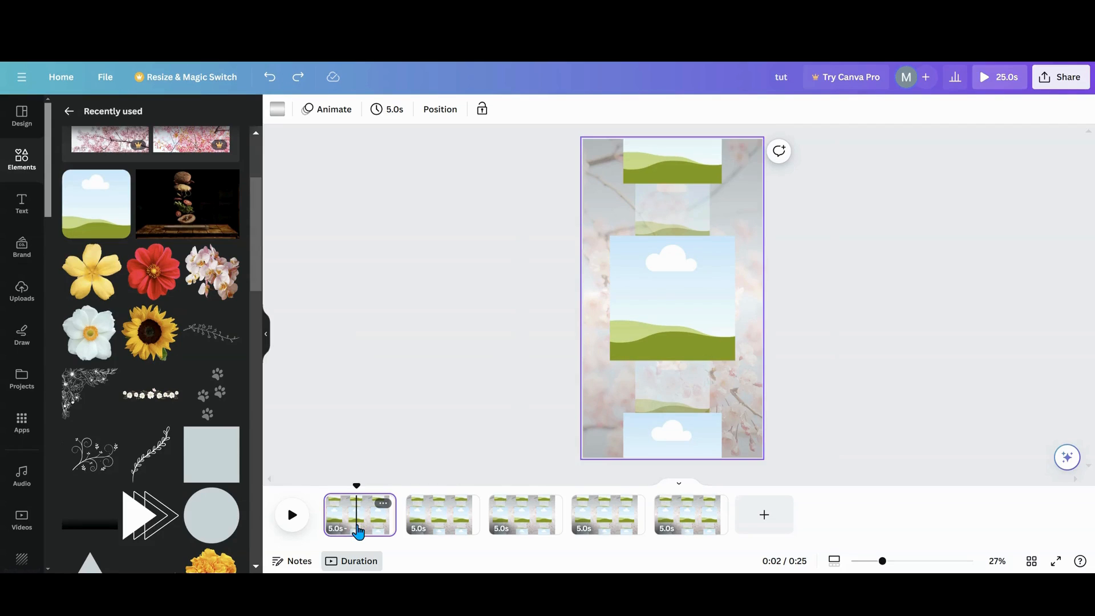
{"action": "left_click_drag", "start_coordinate": [205, 287], "coordinate": [672, 298]}
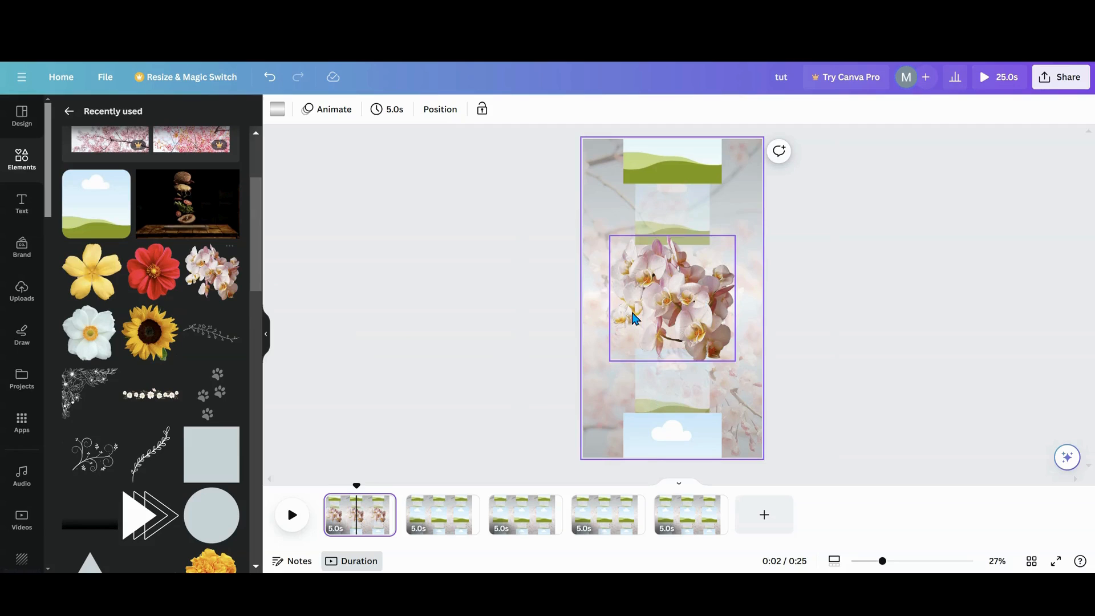
- Place the orchid picture in the bottom frame on page 2 and in the lower faded frame on page 3
{"action": "left_click", "coordinate": [446, 529]}
{"action": "left_click_drag", "start_coordinate": [212, 272], "coordinate": [641, 433]}
{"action": "left_click", "coordinate": [509, 526]}
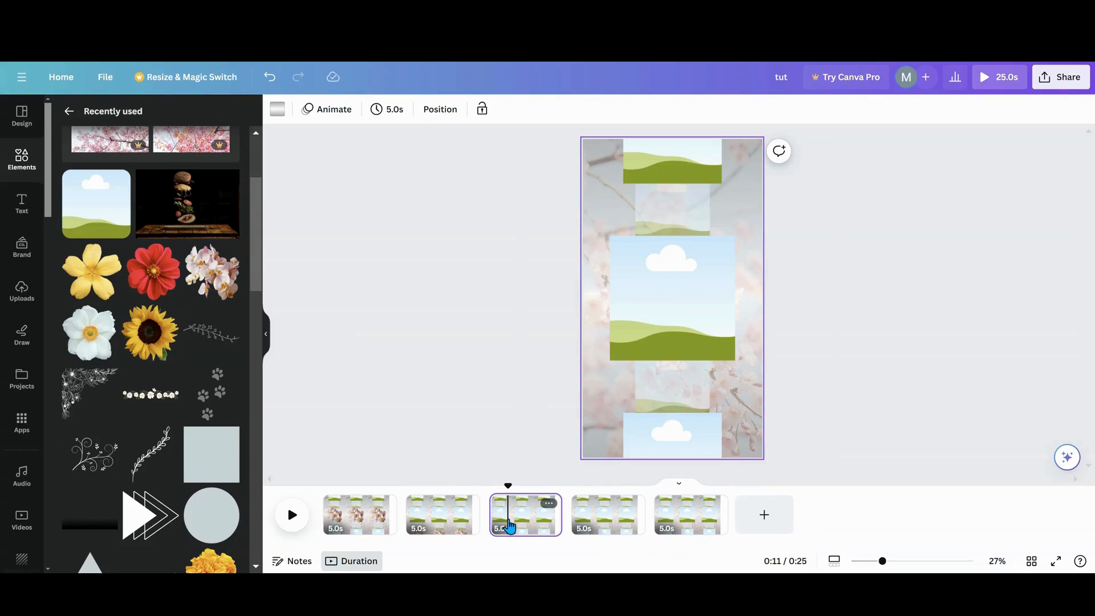
{"action": "left_click_drag", "start_coordinate": [212, 272], "coordinate": [649, 381]}
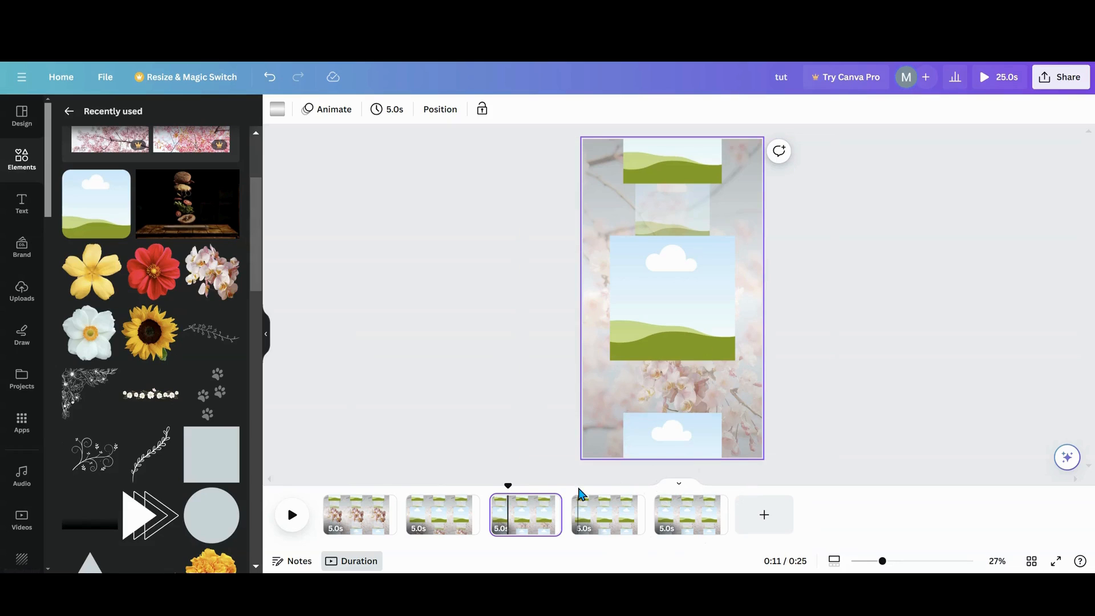
- Place the orchid picture in the upper faded frame on page 4 and in the top frame on page 5
{"action": "left_click", "coordinate": [587, 518]}
{"action": "left_click_drag", "start_coordinate": [213, 274], "coordinate": [647, 215]}
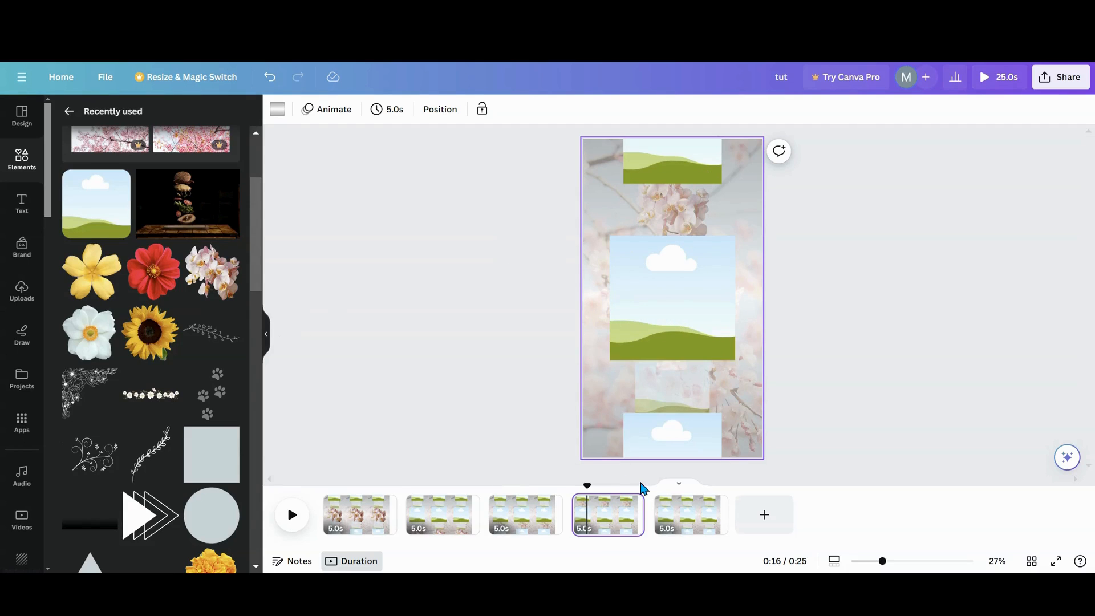
{"action": "left_click", "coordinate": [668, 524]}
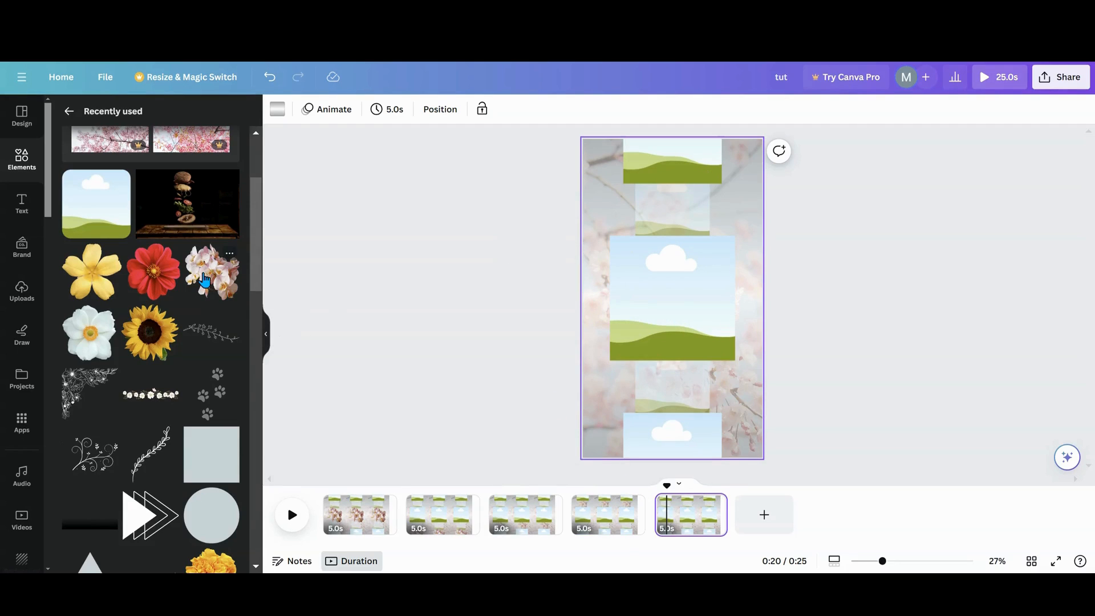
{"action": "left_click_drag", "start_coordinate": [208, 279], "coordinate": [662, 161]}
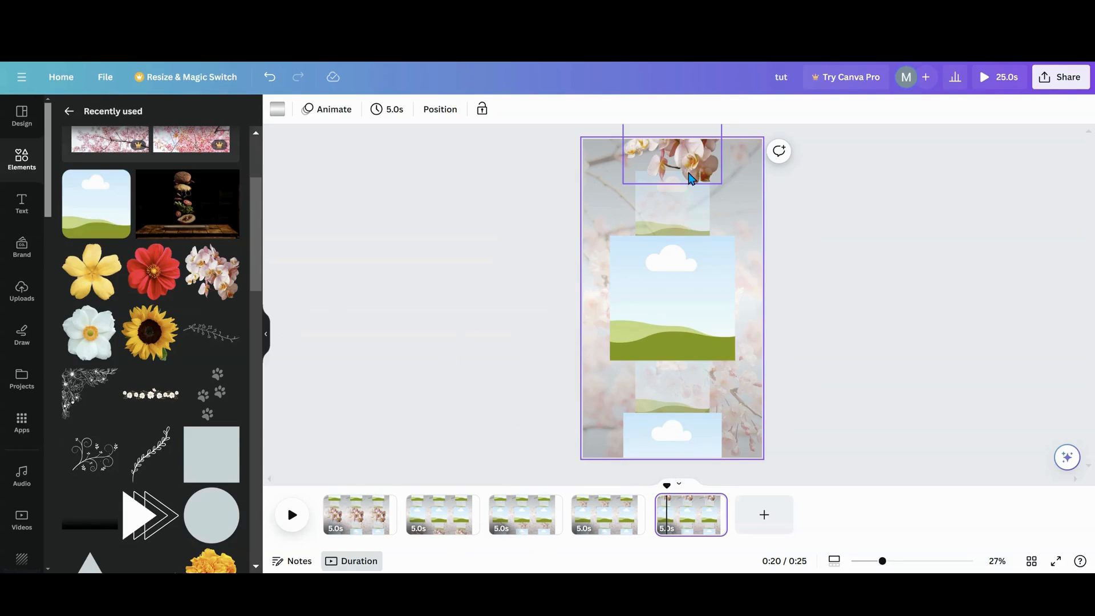
- Place the yellow flower picture in the bottom frame on page 1 and in the lower faded frame on page 2
{"action": "left_click", "coordinate": [354, 530]}
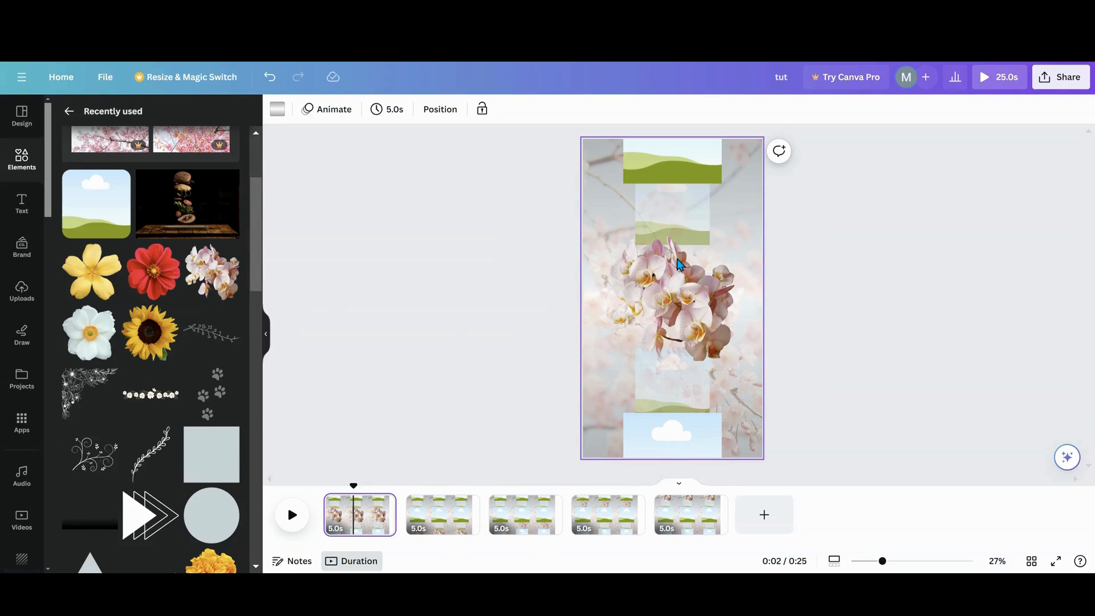
{"action": "left_click_drag", "start_coordinate": [80, 285], "coordinate": [628, 440]}
{"action": "left_click", "coordinate": [447, 522]}
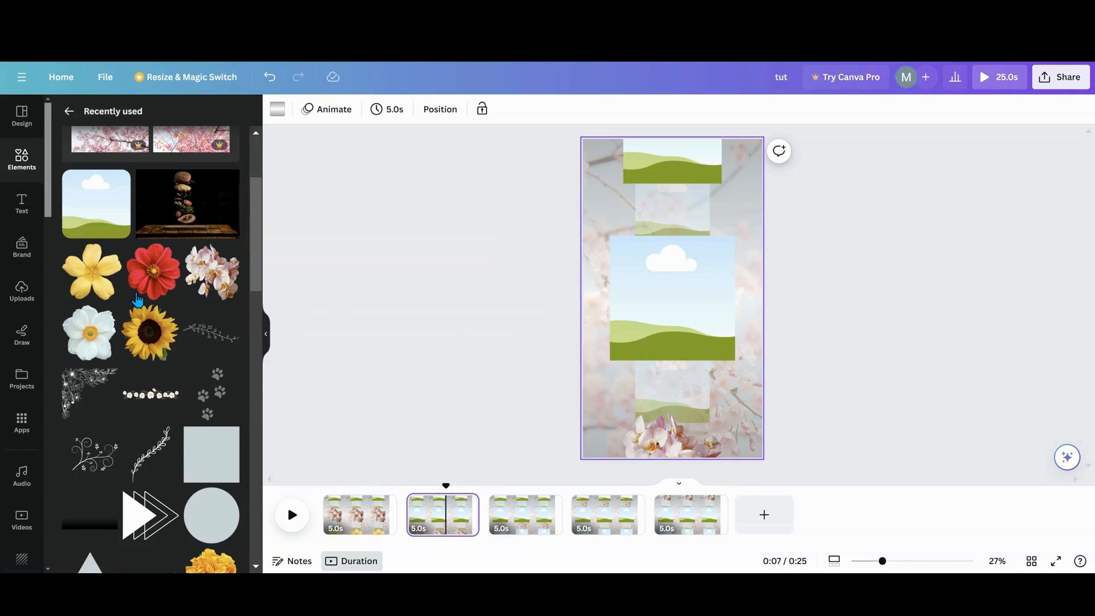
{"action": "left_click_drag", "start_coordinate": [91, 272], "coordinate": [659, 385]}
- Place the yellow flower picture in the upper faded frame on page 3 and in the top frame on page 4
{"action": "left_click", "coordinate": [525, 521]}
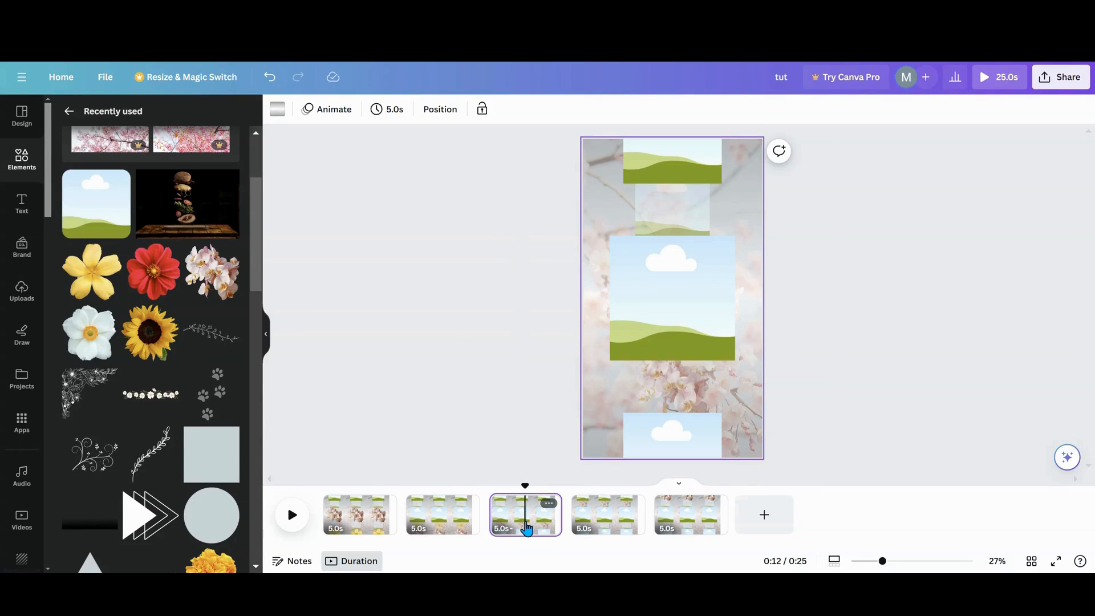
{"action": "left_click_drag", "start_coordinate": [91, 273], "coordinate": [651, 210]}
{"action": "left_click", "coordinate": [594, 530]}
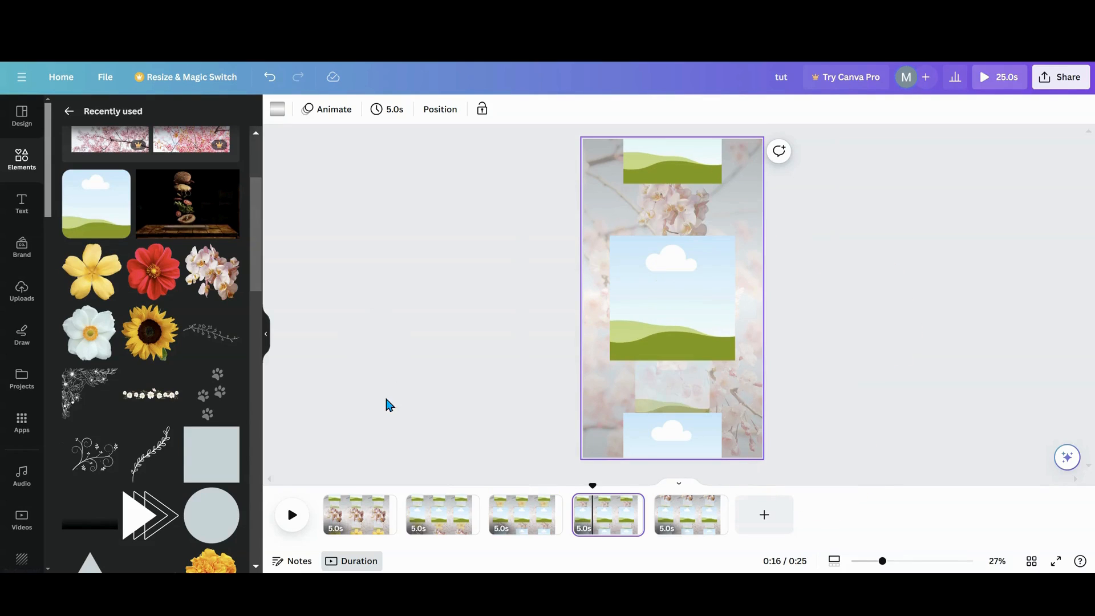
{"action": "left_click_drag", "start_coordinate": [92, 272], "coordinate": [657, 160]}
- Place the yellow flower picture in the center frame on page 5 and the white flower picture in the lower faded frame on page 1
{"action": "left_click", "coordinate": [684, 516]}
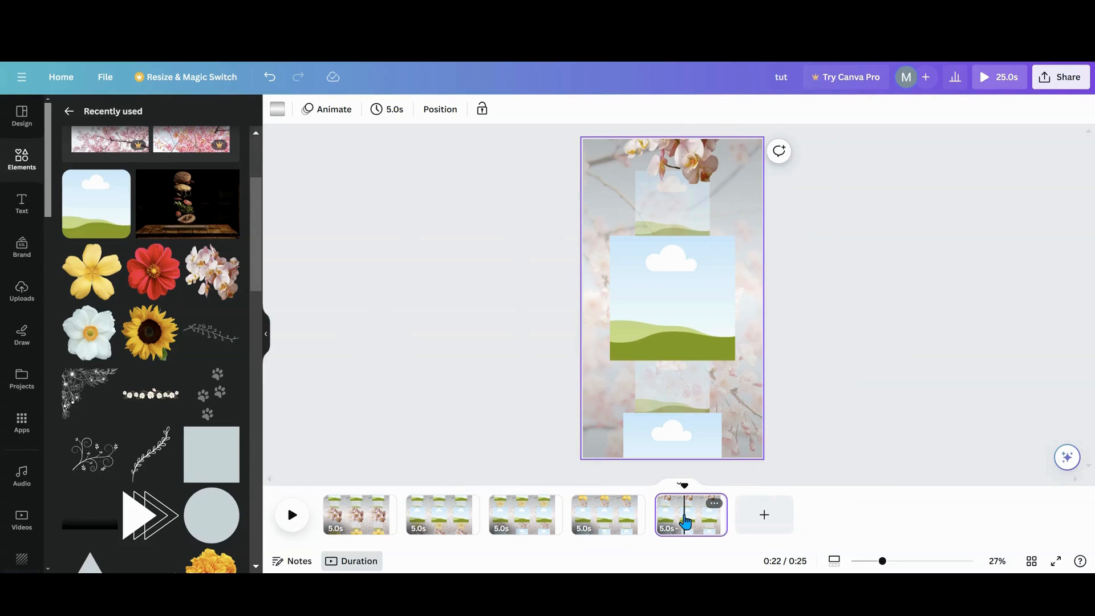
{"action": "left_click_drag", "start_coordinate": [91, 273], "coordinate": [685, 300]}
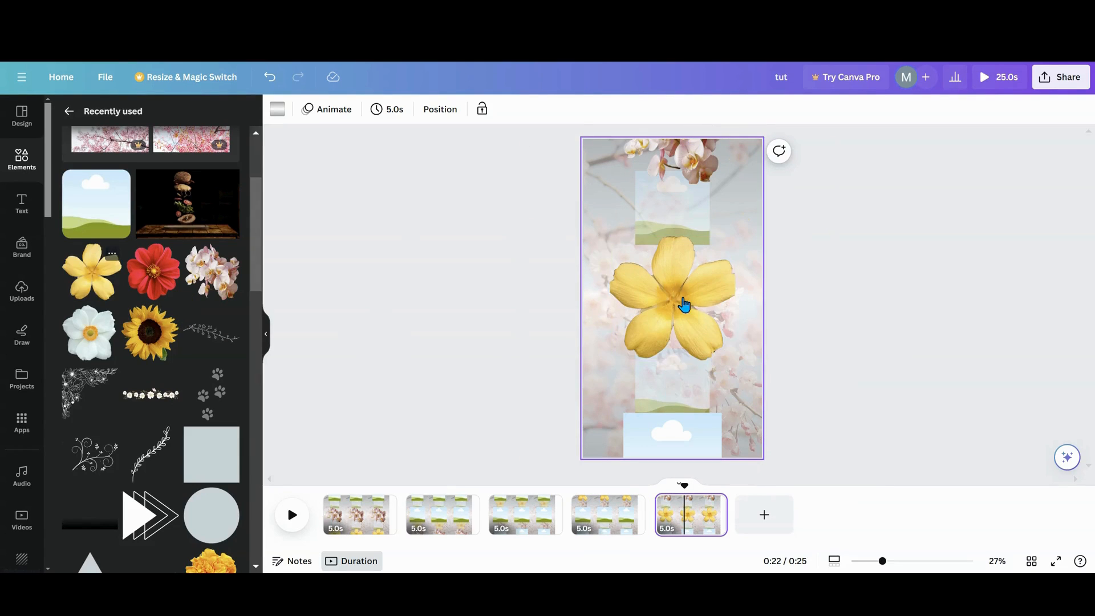
{"action": "left_click", "coordinate": [340, 533]}
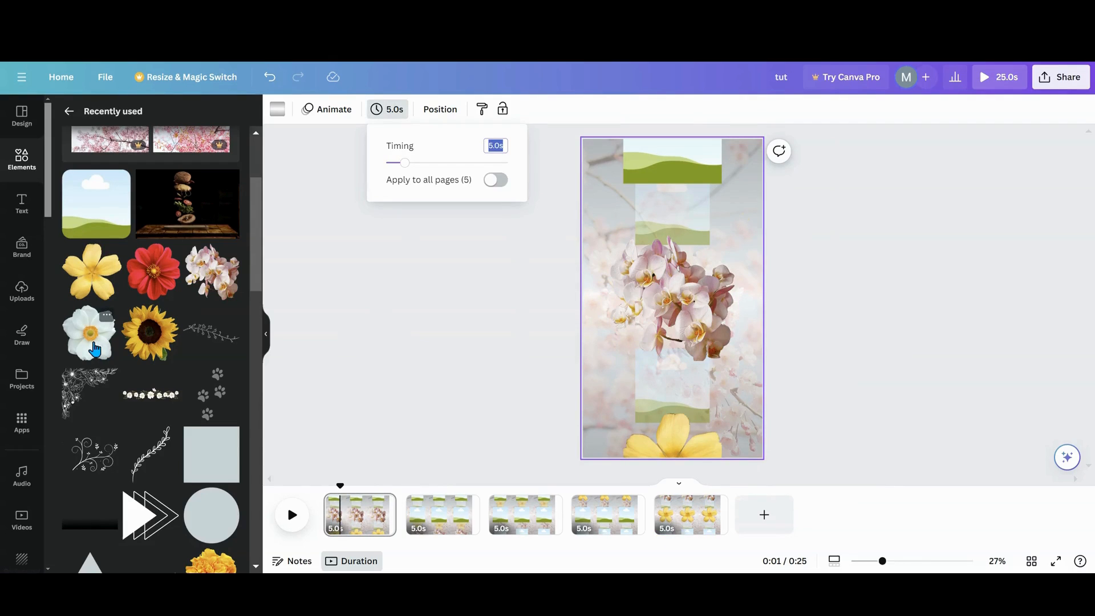
{"action": "left_click_drag", "start_coordinate": [95, 349], "coordinate": [664, 396]}
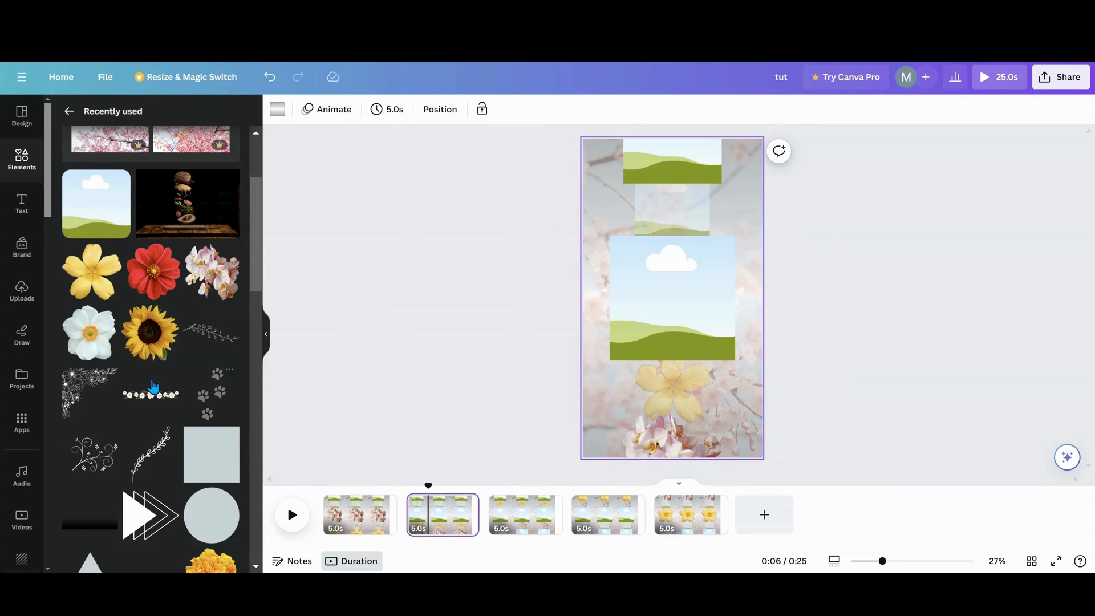
- Place the white flower picture in the upper faded frame on page 2 and in the top frame on page 3
{"action": "left_click_drag", "start_coordinate": [115, 357], "coordinate": [661, 222]}
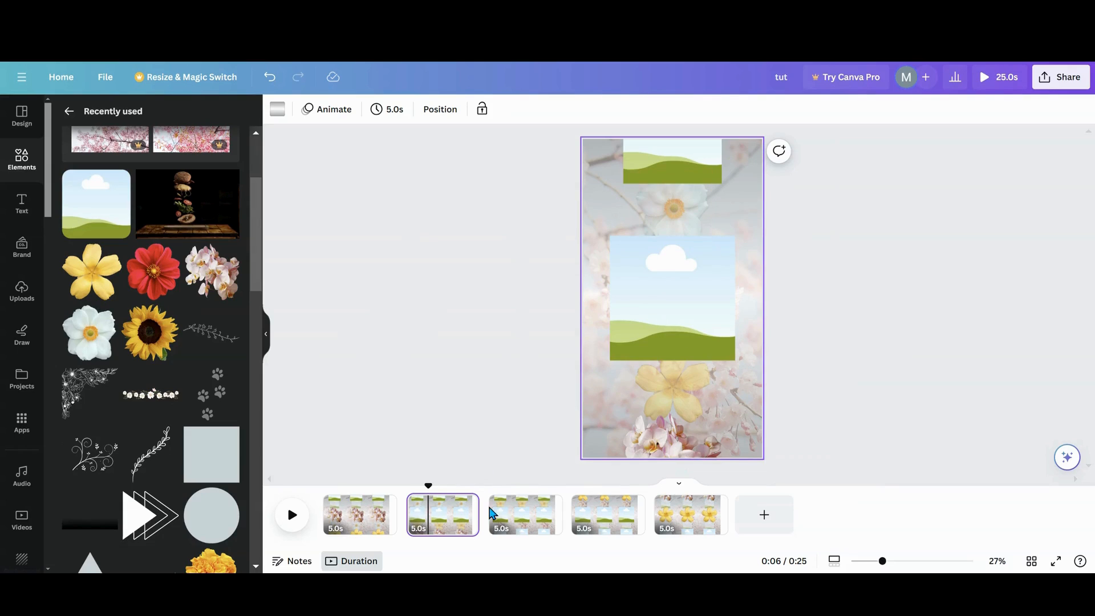
{"action": "left_click", "coordinate": [502, 531]}
{"action": "left_click_drag", "start_coordinate": [90, 333], "coordinate": [657, 172]}
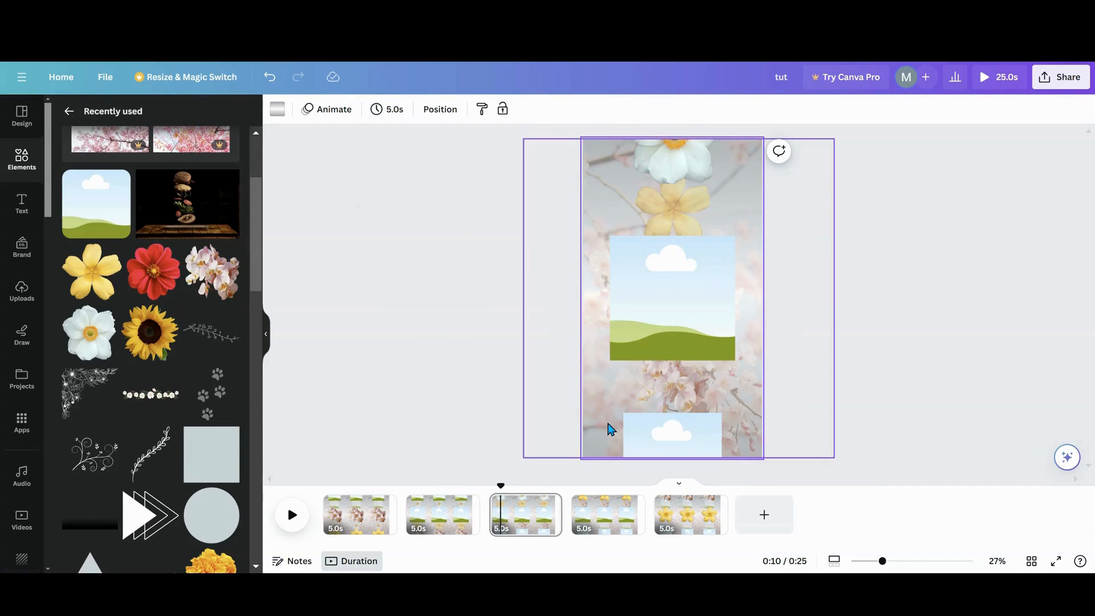
- Place the white flower picture in the center frame on page 4 and in the bottom frame on page 5
{"action": "left_click", "coordinate": [594, 516]}
{"action": "left_click_drag", "start_coordinate": [94, 341], "coordinate": [628, 319]}
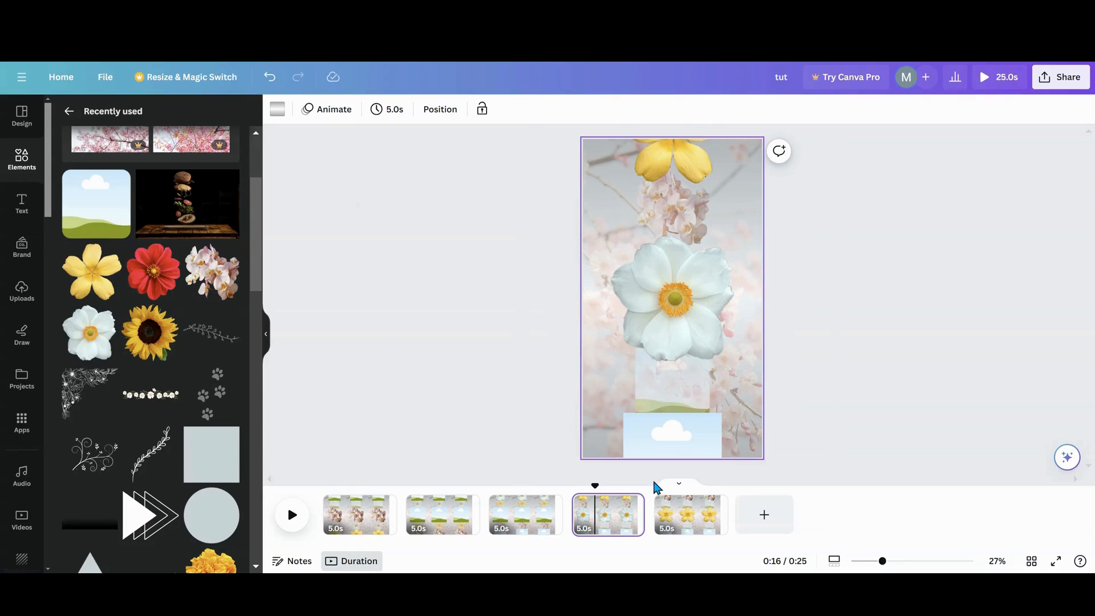
{"action": "left_click", "coordinate": [674, 527]}
{"action": "left_click_drag", "start_coordinate": [101, 342], "coordinate": [649, 444]}
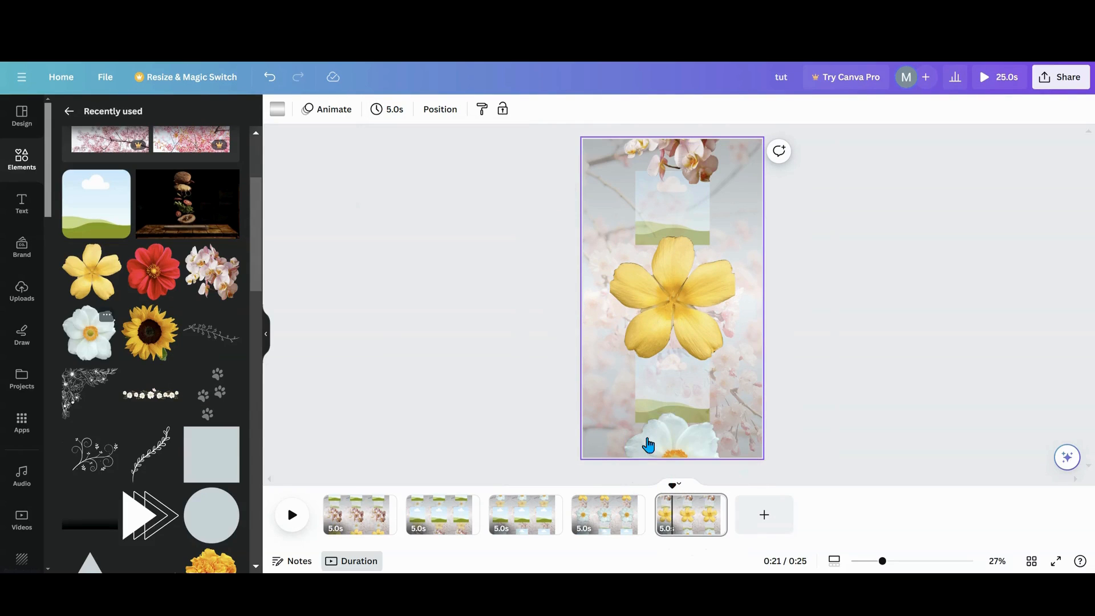
- Place the sunflower picture in the upper faded frame on page 1 and in the top frame on page 2
{"action": "left_click", "coordinate": [366, 526]}
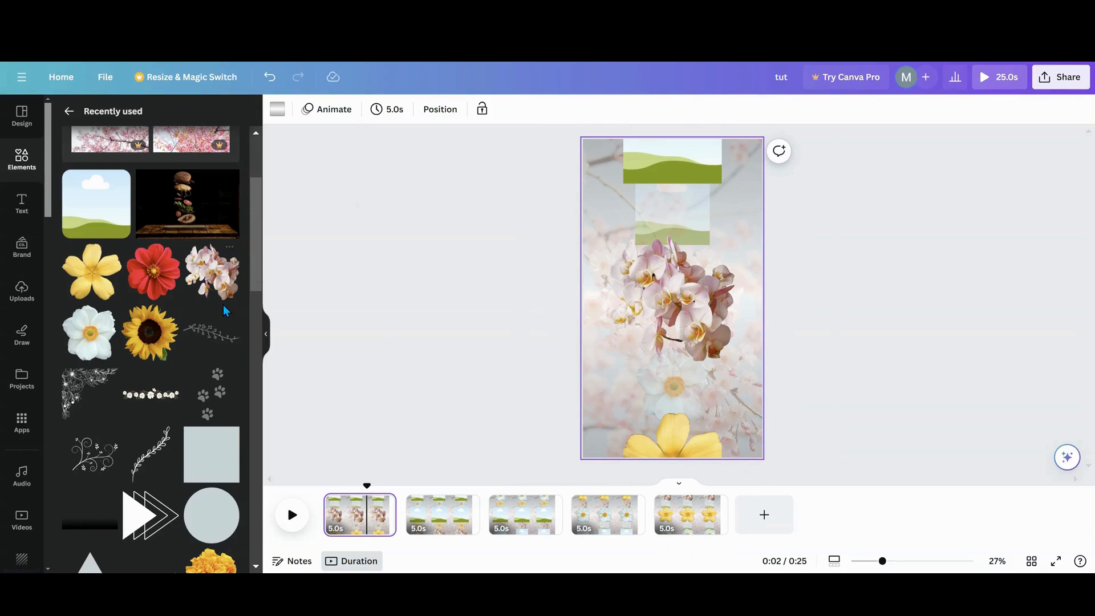
{"action": "left_click_drag", "start_coordinate": [152, 349], "coordinate": [547, 297]}
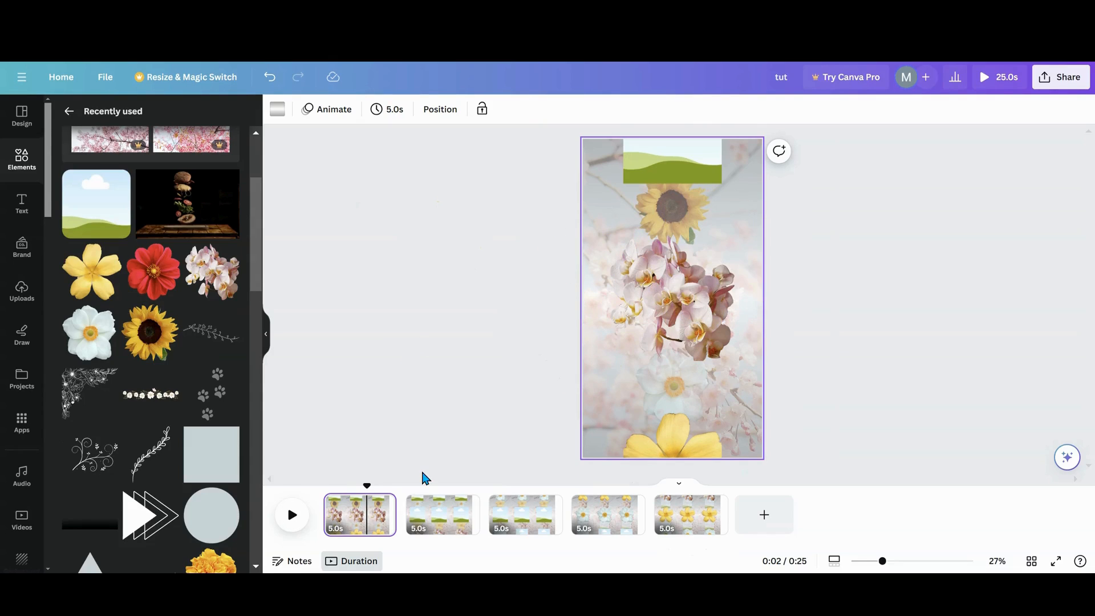
{"action": "left_click", "coordinate": [433, 523]}
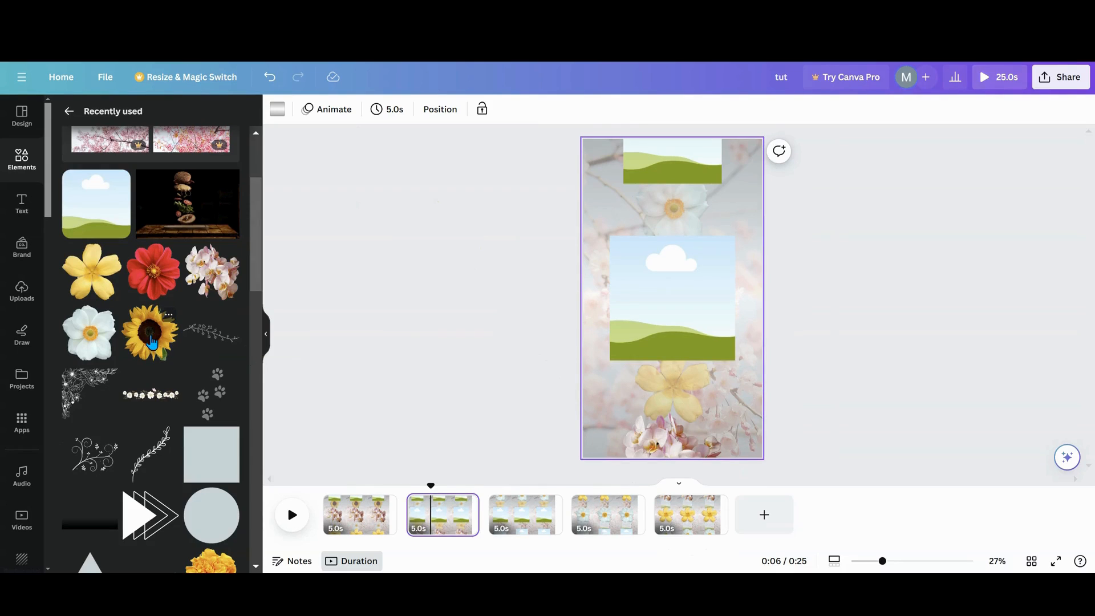
{"action": "left_click_drag", "start_coordinate": [152, 342], "coordinate": [673, 163]}
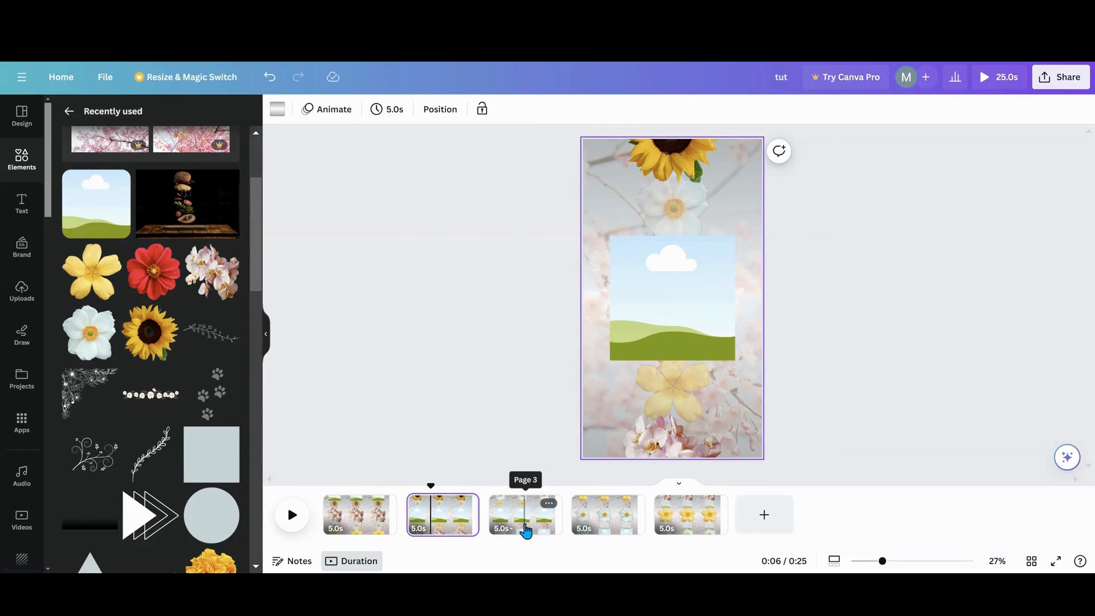
- Place the sunflower picture in the center frame on page 3 and in the bottom frame on page 4
{"action": "left_click", "coordinate": [524, 516]}
{"action": "left_click_drag", "start_coordinate": [147, 330], "coordinate": [631, 306]}
{"action": "left_click", "coordinate": [588, 524]}
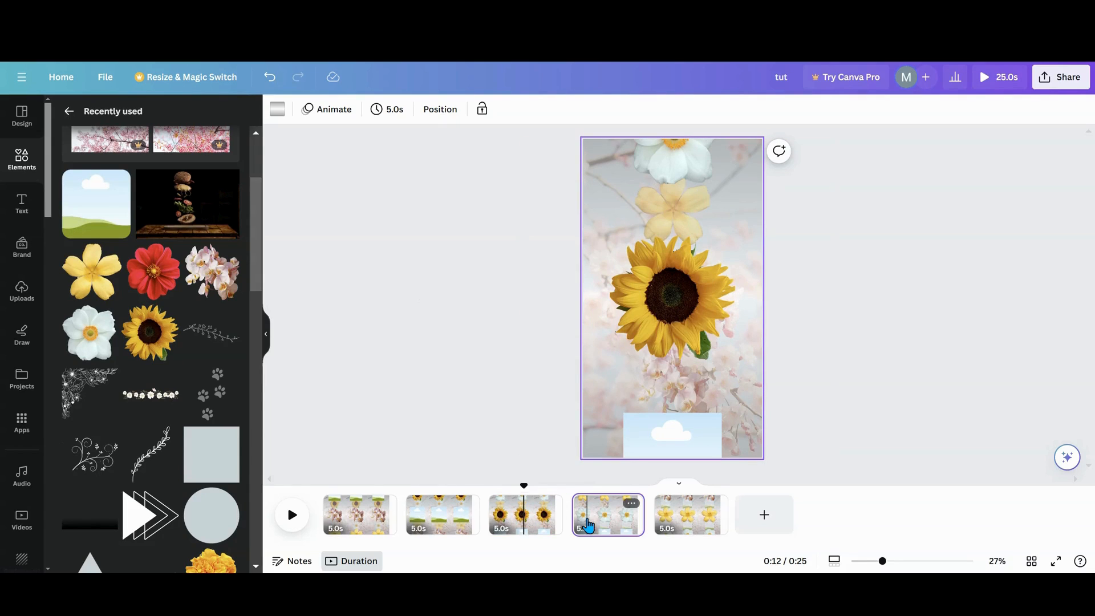
{"action": "left_click_drag", "start_coordinate": [150, 342], "coordinate": [664, 434]}
- Place the sunflower picture in the lower faded frame on page 5 and the cherry blossom photo in the top frame on page 1
{"action": "left_click", "coordinate": [684, 502]}
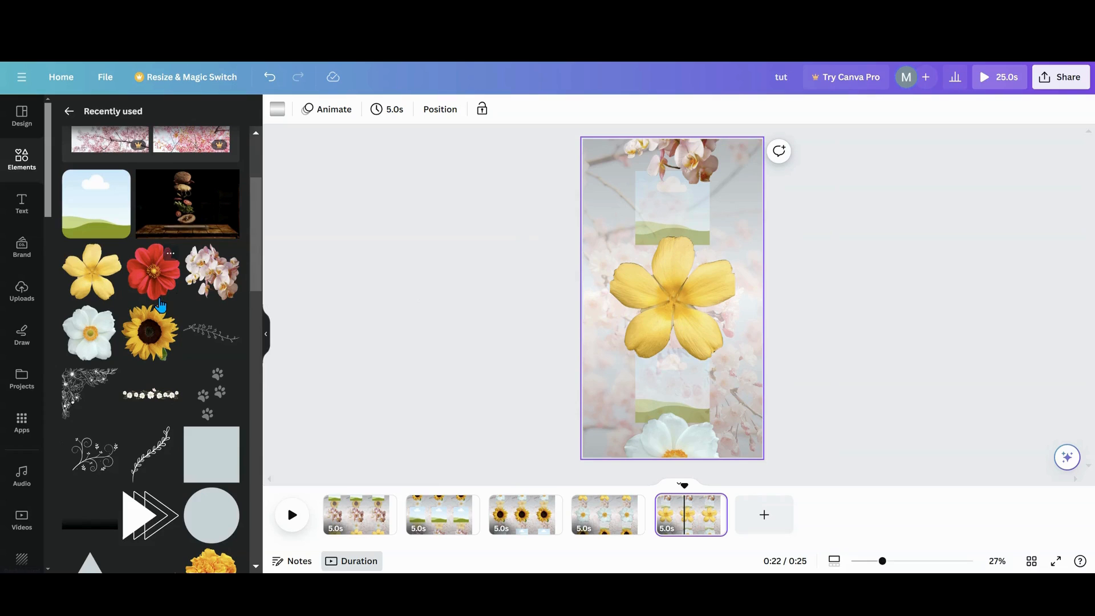
{"action": "left_click_drag", "start_coordinate": [143, 343], "coordinate": [654, 382]}
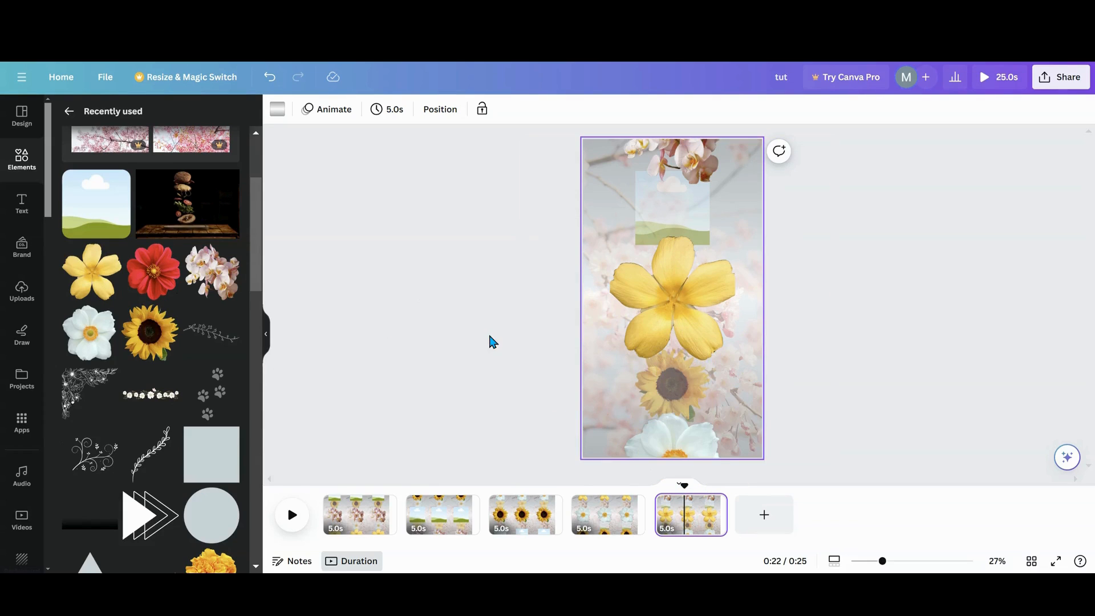
{"action": "left_click", "coordinate": [330, 504]}
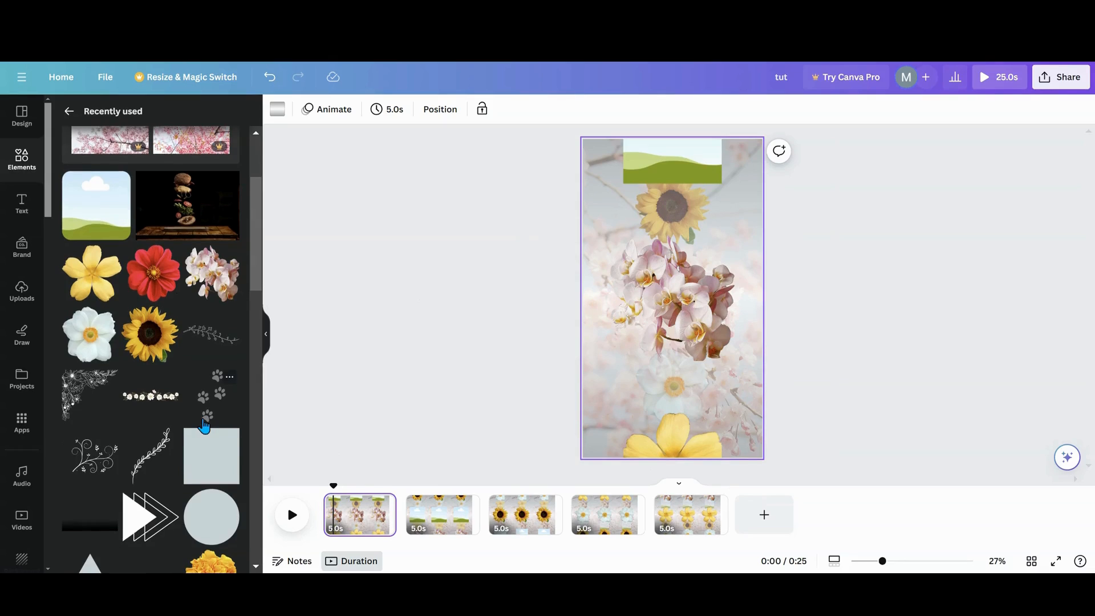
{"action": "scroll", "coordinate": [205, 424], "scroll_direction": "up", "scroll_amount": 3}
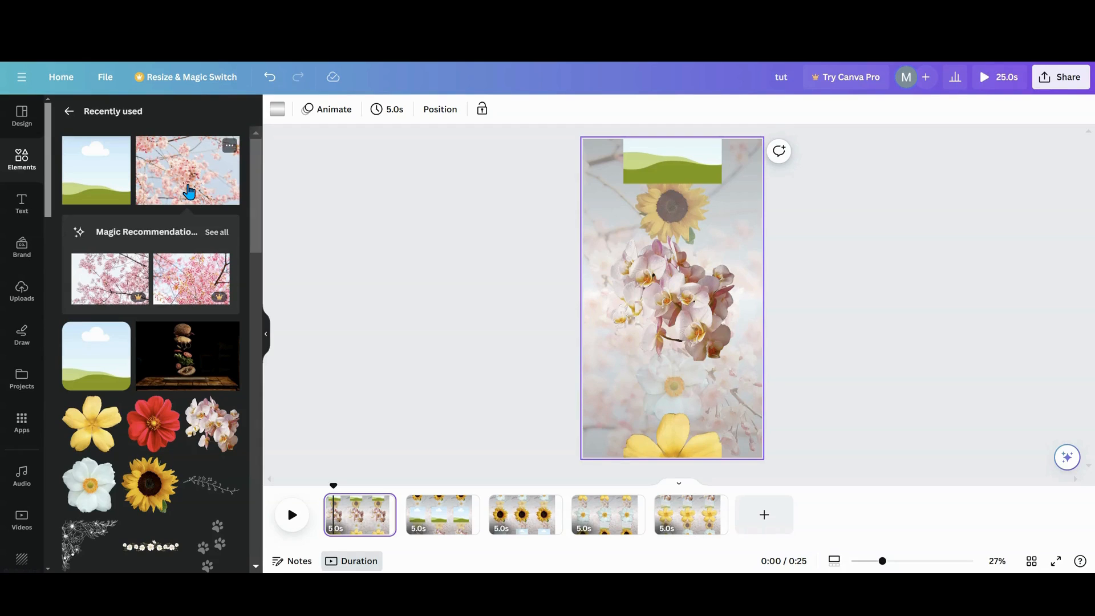
{"action": "left_click_drag", "start_coordinate": [189, 193], "coordinate": [614, 194]}
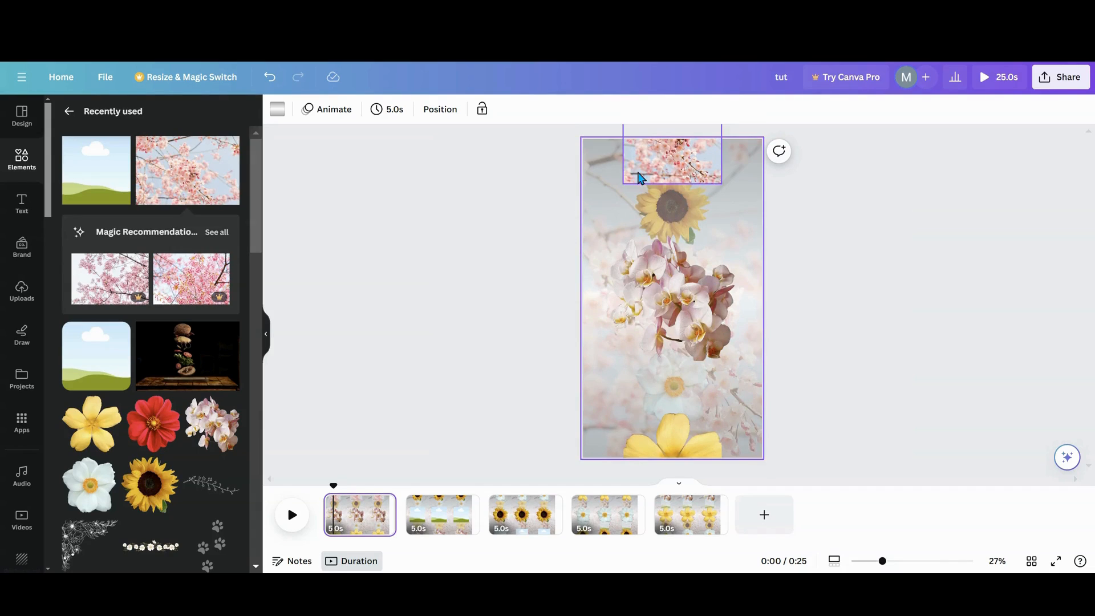
- Place the cherry blossom photo in the center frame on page 2 and in the bottom frame on page 3
{"action": "left_click", "coordinate": [443, 534]}
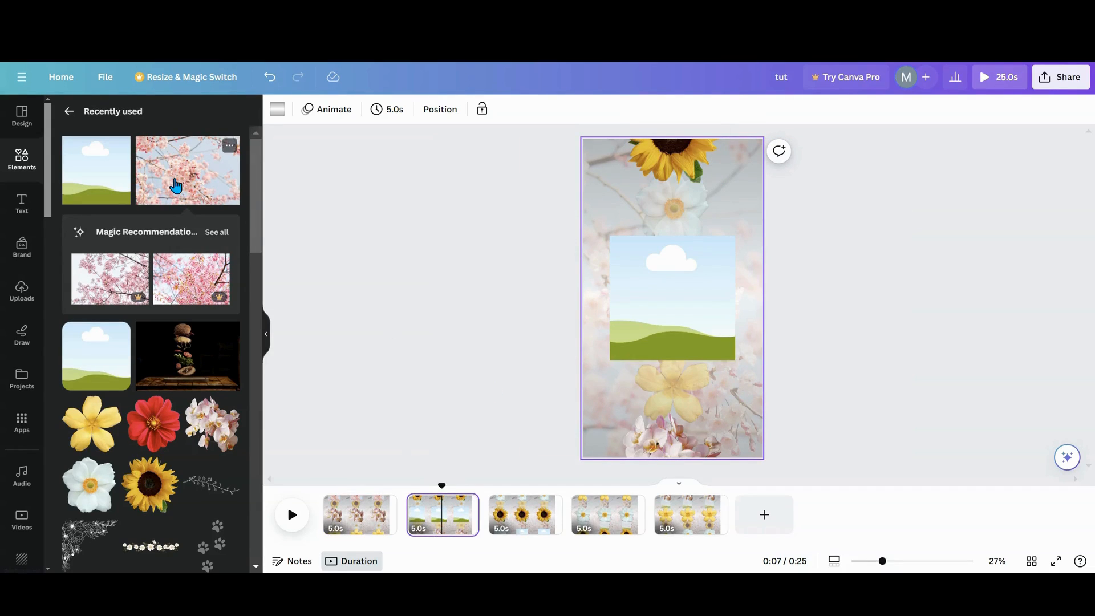
{"action": "left_click_drag", "start_coordinate": [226, 146], "coordinate": [673, 296]}
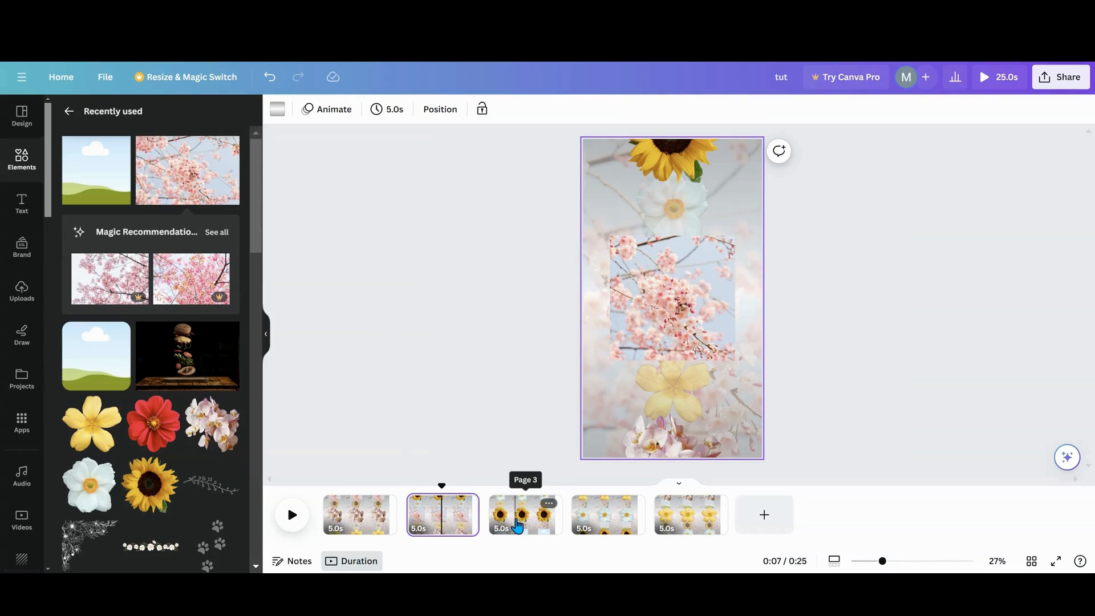
{"action": "left_click", "coordinate": [496, 531]}
{"action": "left_click_drag", "start_coordinate": [229, 145], "coordinate": [667, 436]}
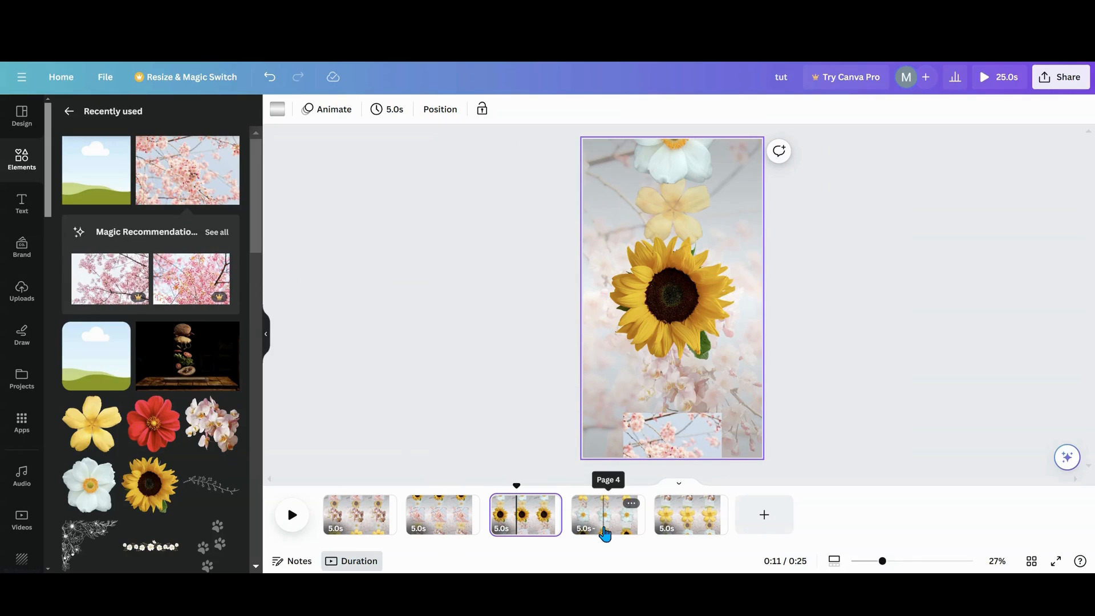
- Place the cherry blossom photo in the lower faded frame on page 4 and in the upper faded frame on page 5
{"action": "left_click", "coordinate": [603, 508]}
{"action": "left_click_drag", "start_coordinate": [228, 146], "coordinate": [672, 393]}
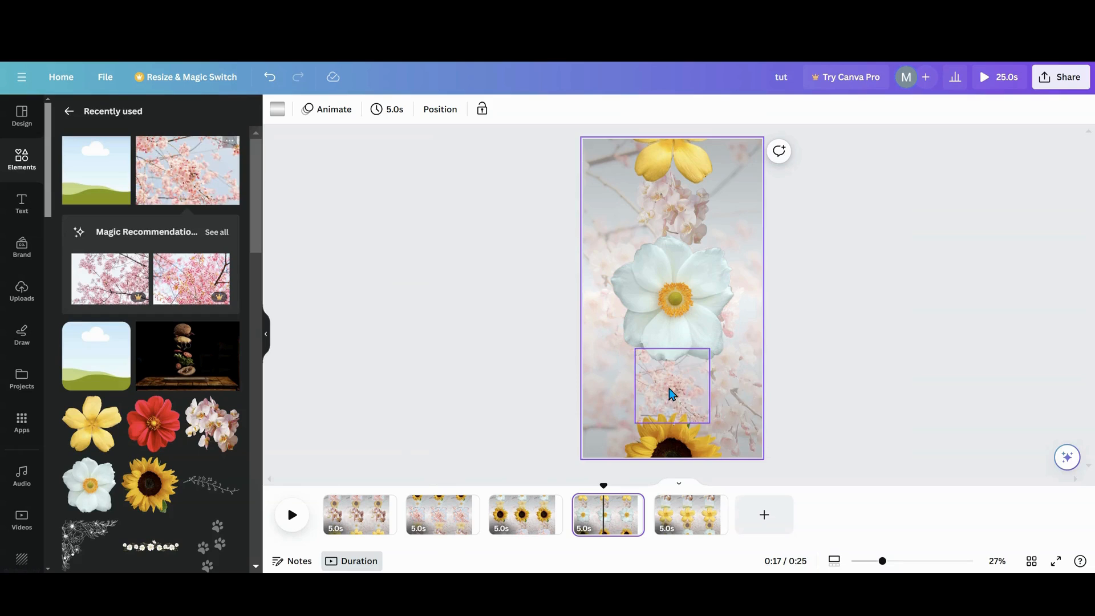
{"action": "left_click", "coordinate": [670, 510]}
{"action": "left_click_drag", "start_coordinate": [229, 145], "coordinate": [679, 226]}
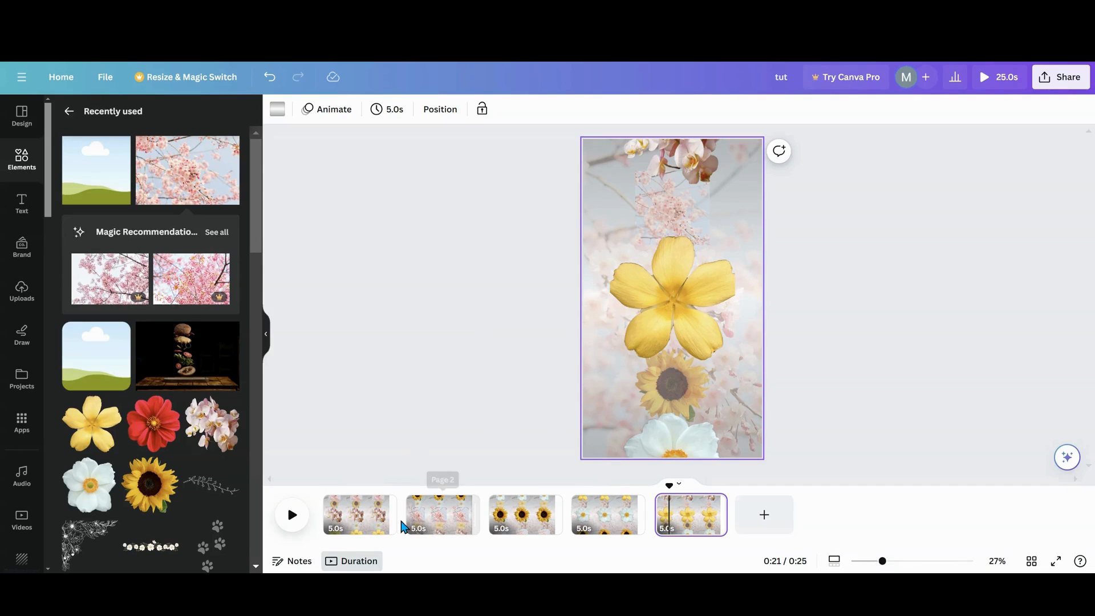
- Move the word "hello" from beside page 1 onto the page, centered just below the orchid picture
{"action": "left_click", "coordinate": [360, 535]}
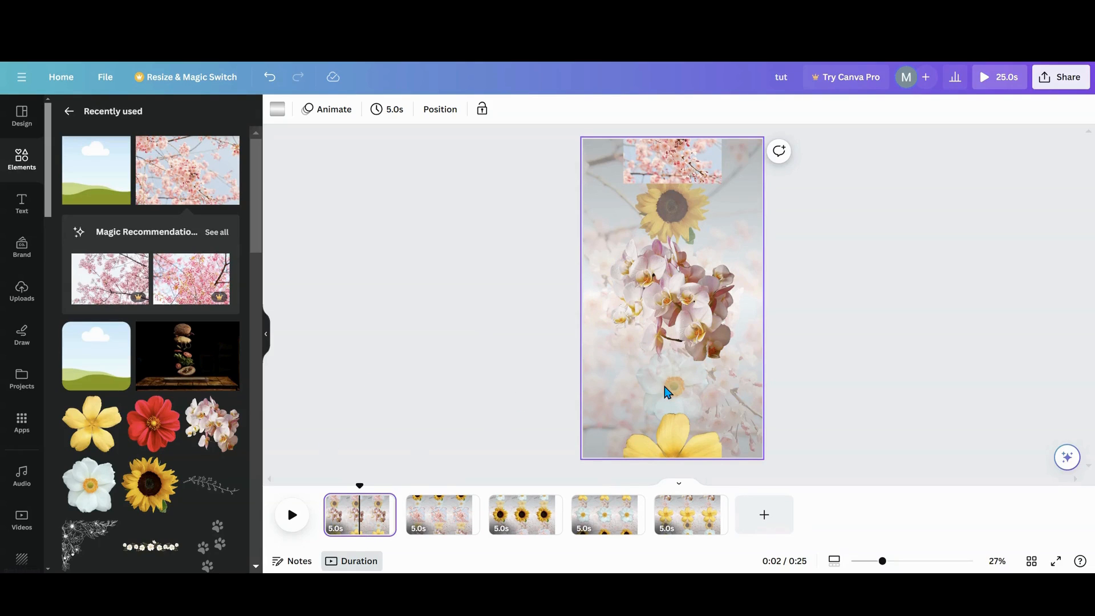
{"action": "left_click", "coordinate": [448, 113]}
{"action": "left_click", "coordinate": [172, 200]}
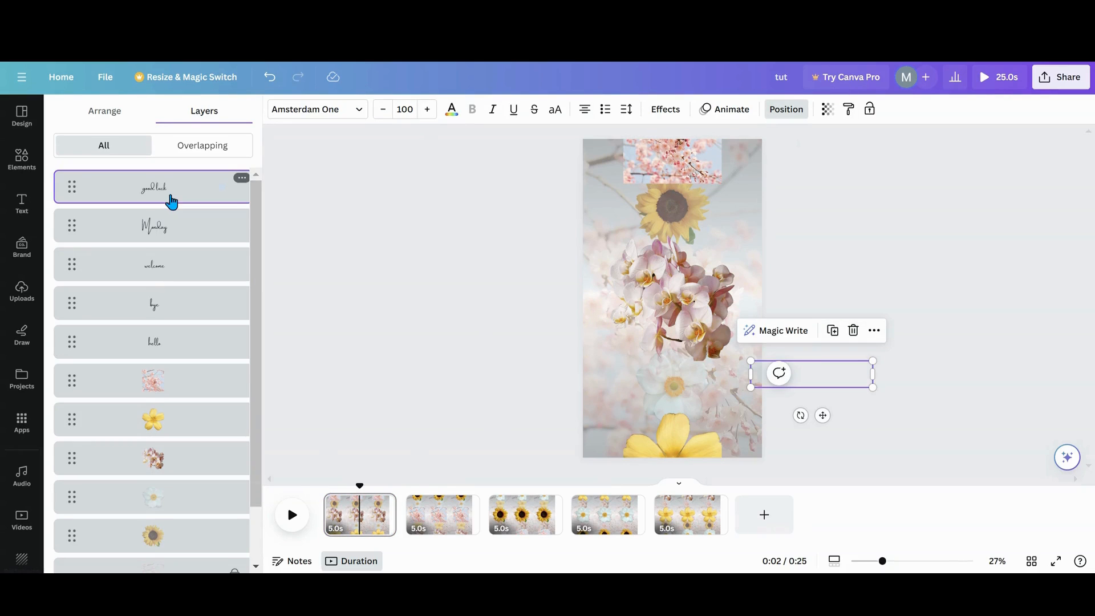
{"action": "left_click", "coordinate": [152, 348]}
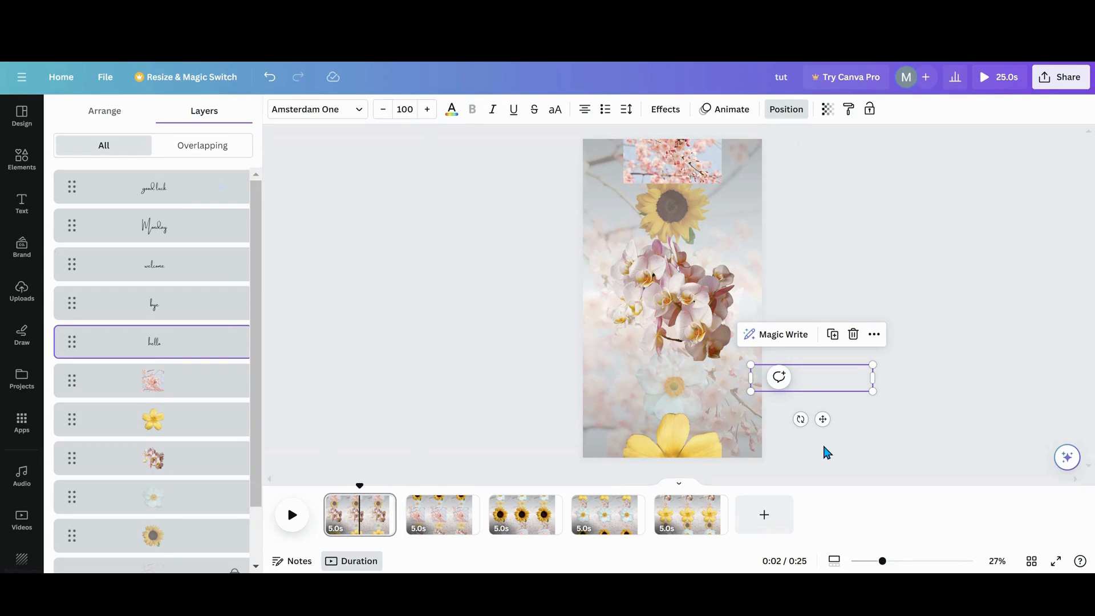
{"action": "left_click_drag", "start_coordinate": [821, 422], "coordinate": [684, 422]}
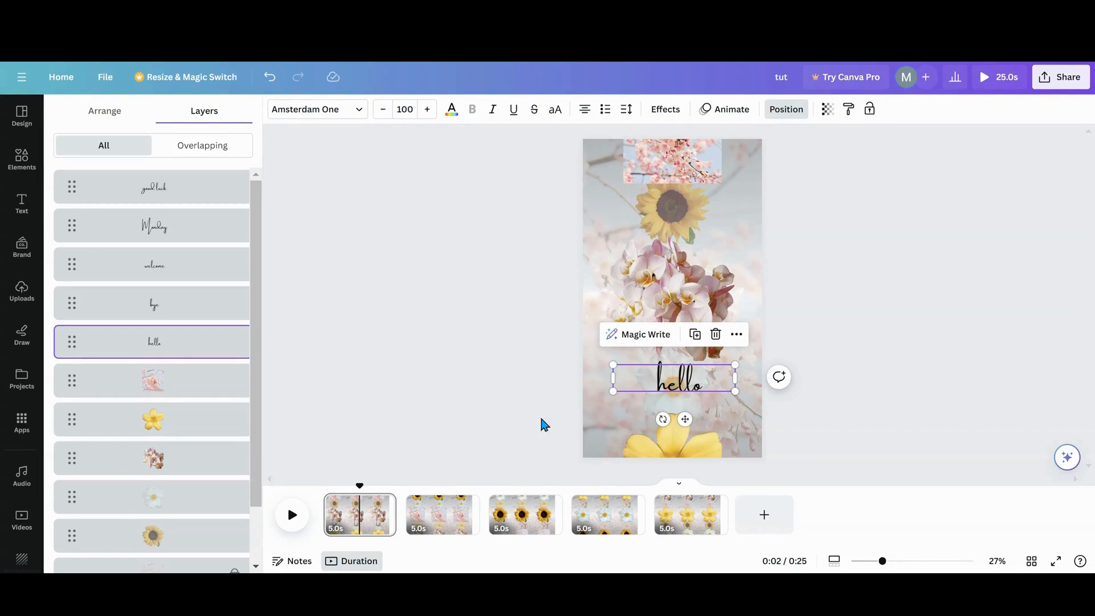
- On page 2, park "hello" off the page's left side and move "bye" onto the page below the center picture
{"action": "left_click", "coordinate": [438, 536]}
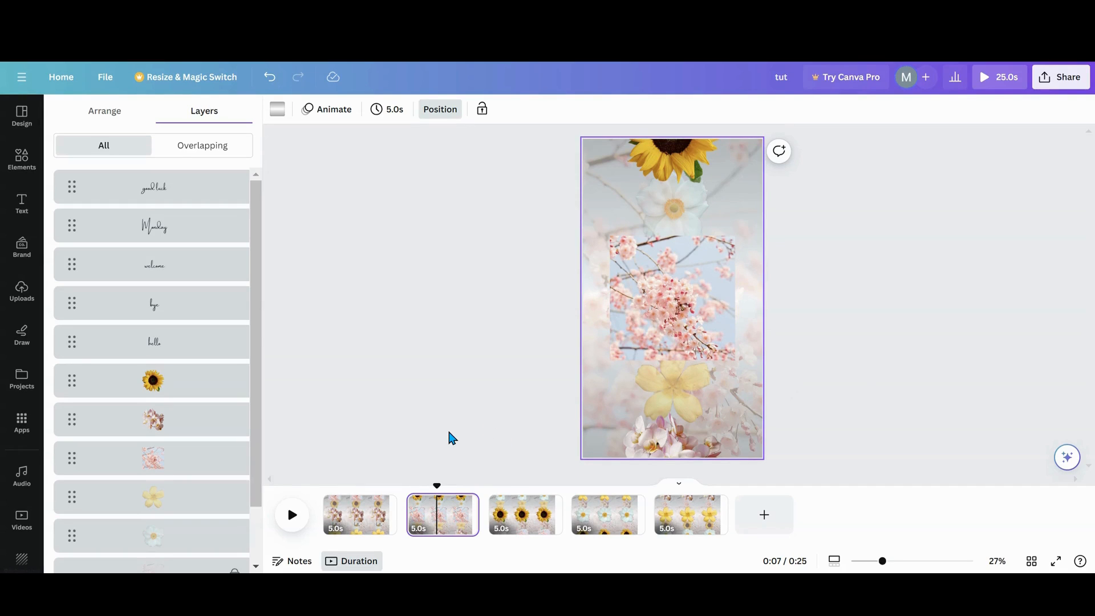
{"action": "left_click", "coordinate": [158, 343]}
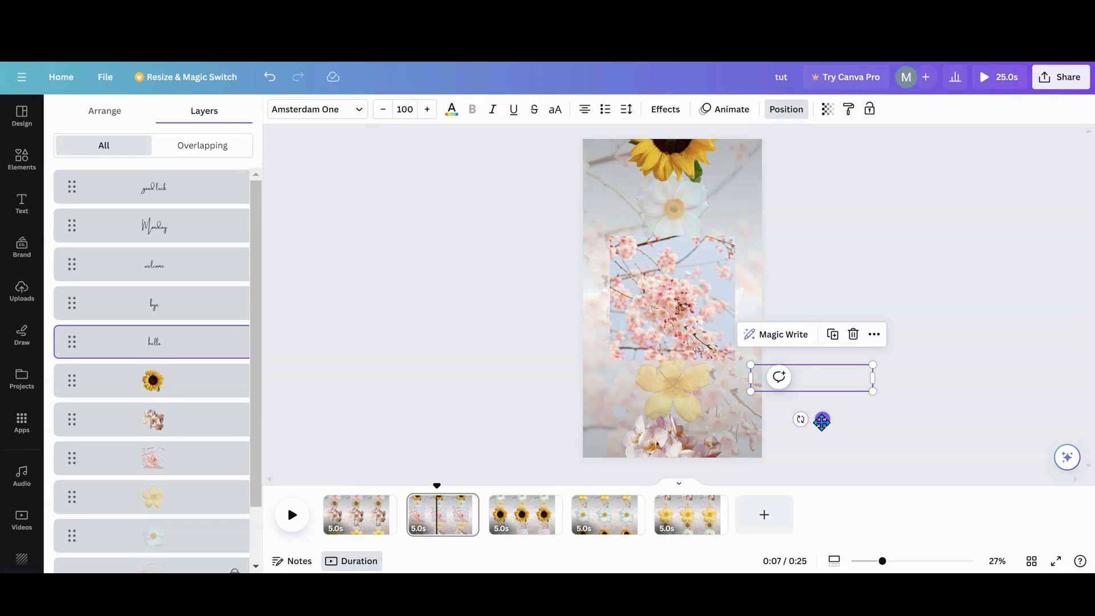
{"action": "left_click_drag", "start_coordinate": [821, 421], "coordinate": [550, 420]}
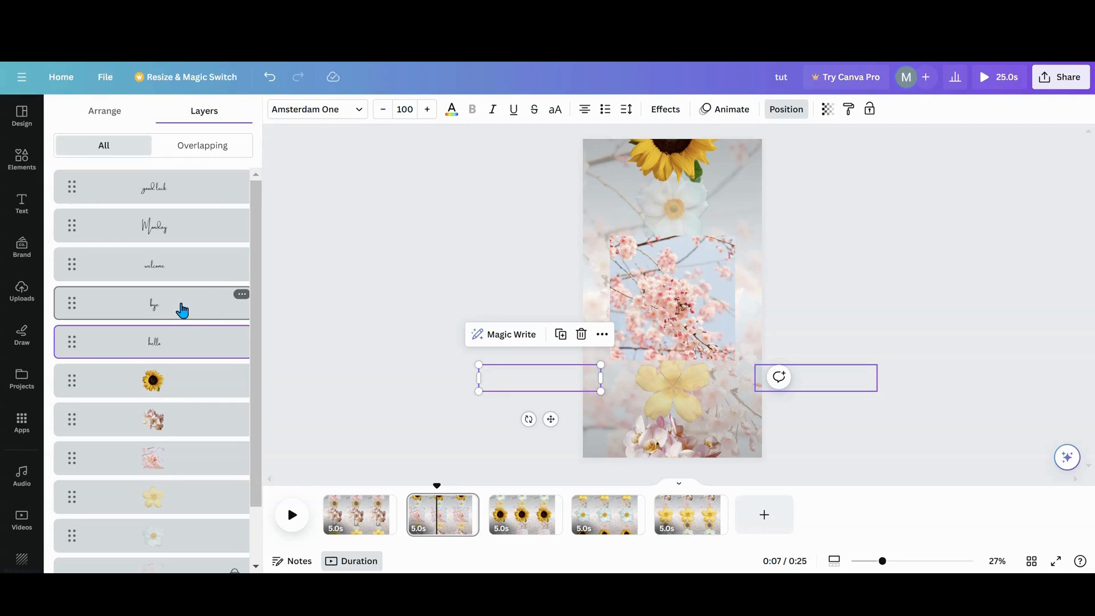
{"action": "left_click", "coordinate": [181, 311]}
{"action": "left_click_drag", "start_coordinate": [825, 420], "coordinate": [669, 420]}
- Delete the word "hello" parked beside page 3
{"action": "left_click", "coordinate": [515, 526]}
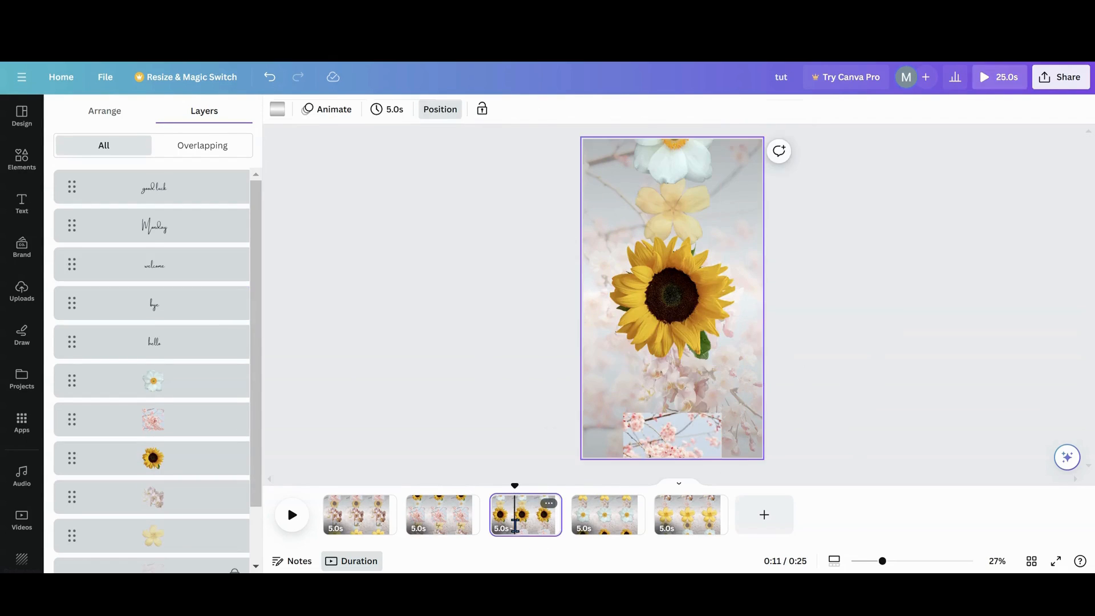
{"action": "left_click", "coordinate": [844, 377]}
{"action": "left_click", "coordinate": [853, 334]}
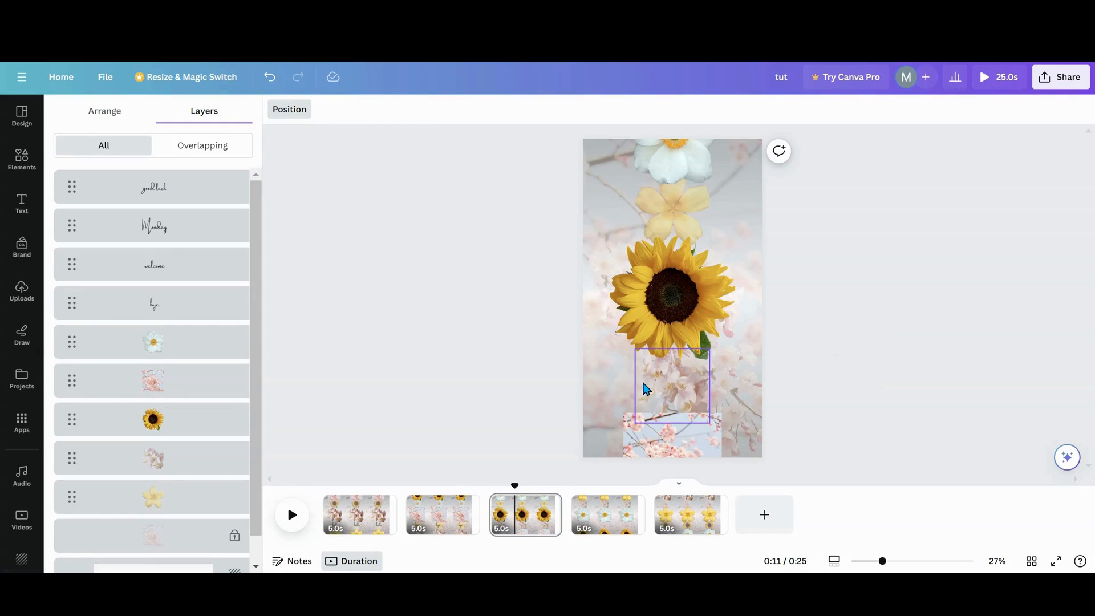
- On page 3, park "bye" off the page's left side and move "welcome" onto the page below the sunflower
{"action": "left_click", "coordinate": [200, 313]}
{"action": "left_click_drag", "start_coordinate": [828, 420], "coordinate": [553, 415]}
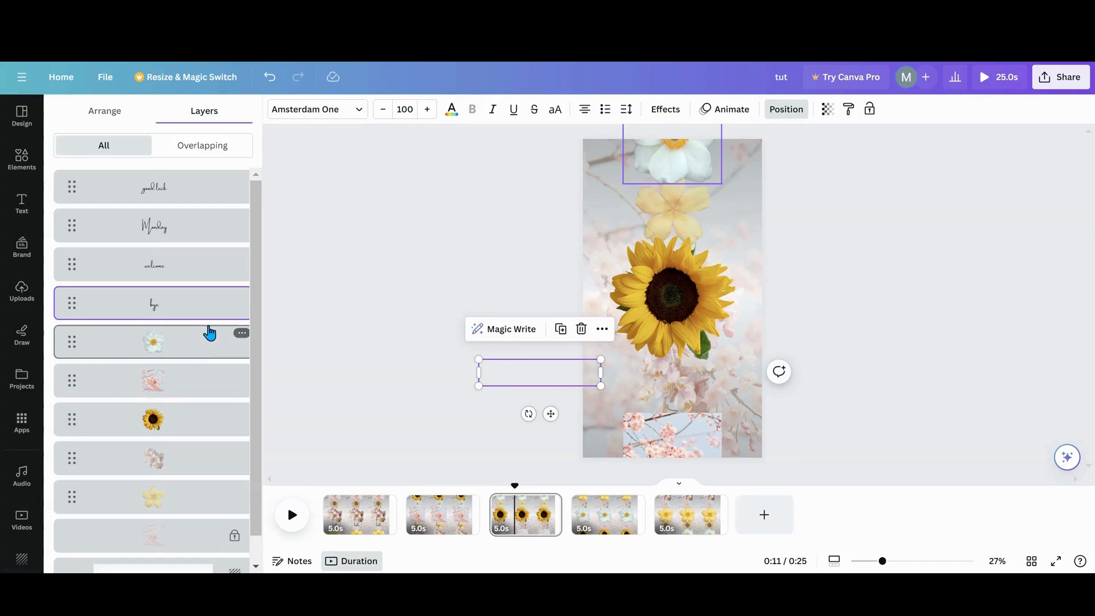
{"action": "left_click", "coordinate": [178, 264]}
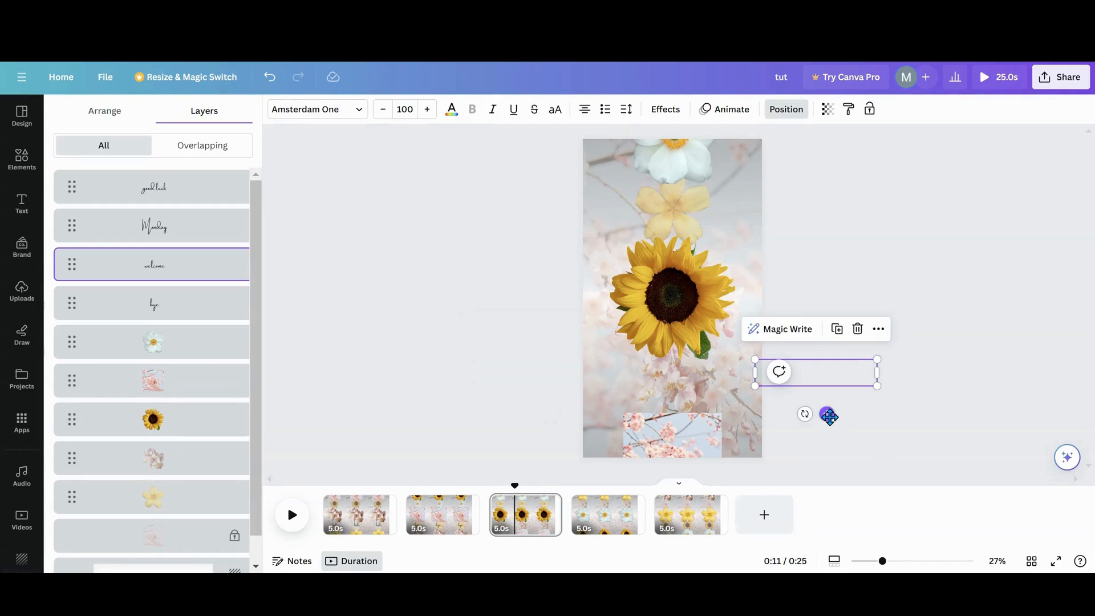
{"action": "left_click_drag", "start_coordinate": [829, 416], "coordinate": [690, 421]}
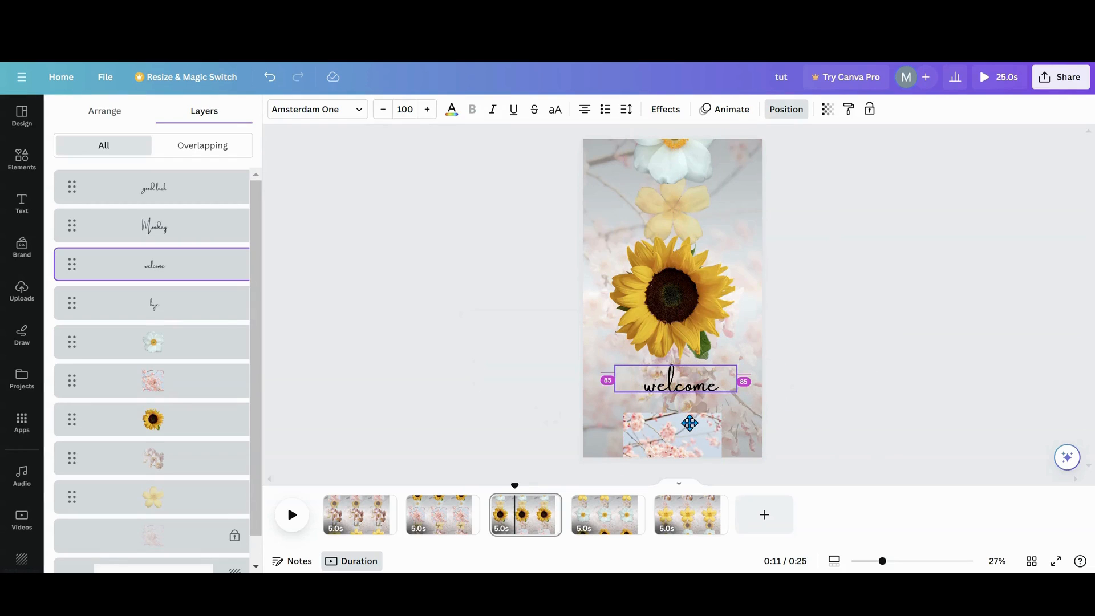
- On page 4, delete the words "hello" and "bye" parked beside the page
{"action": "left_click", "coordinate": [602, 533]}
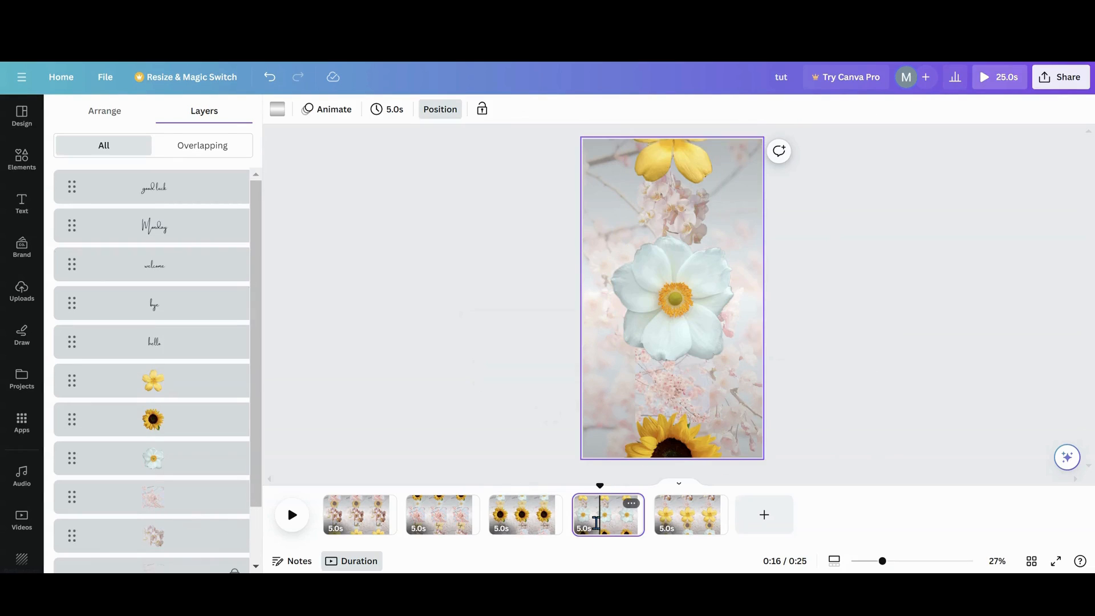
{"action": "left_click", "coordinate": [208, 349]}
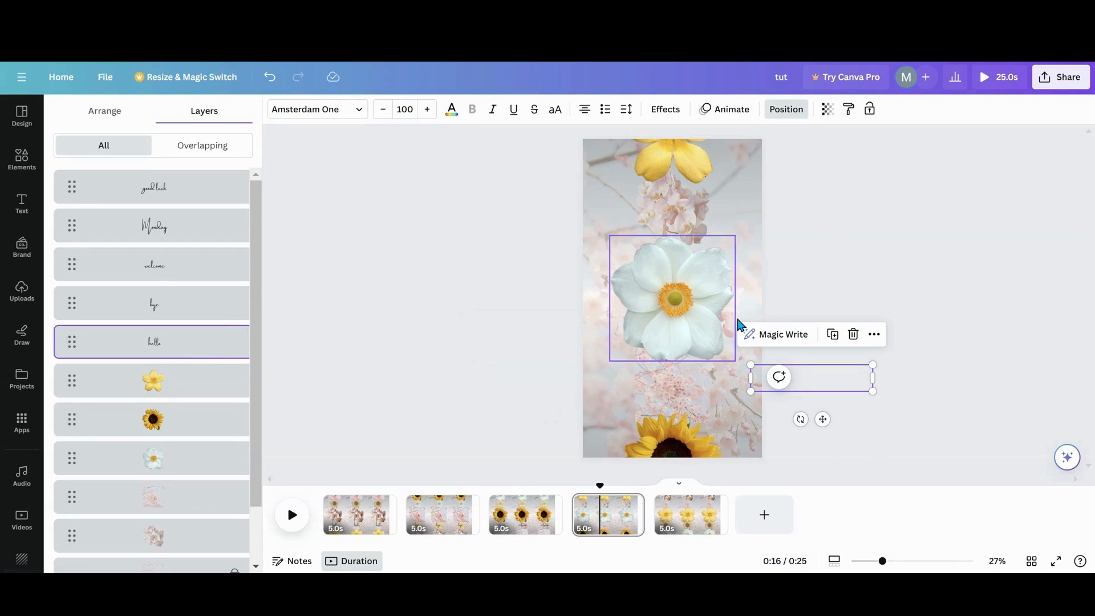
{"action": "left_click", "coordinate": [853, 334]}
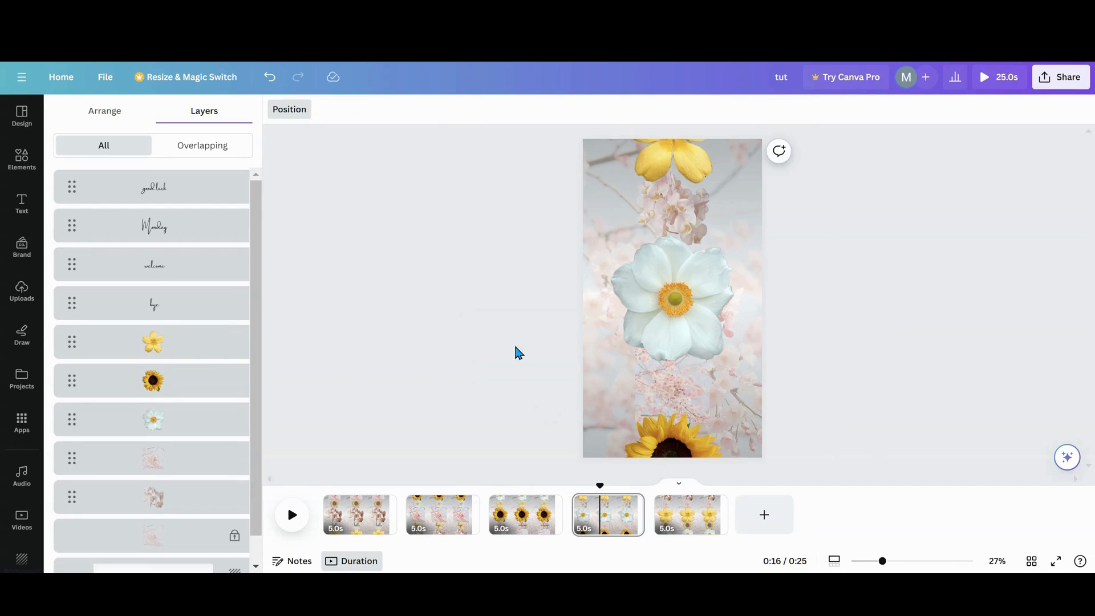
{"action": "left_click", "coordinate": [236, 317]}
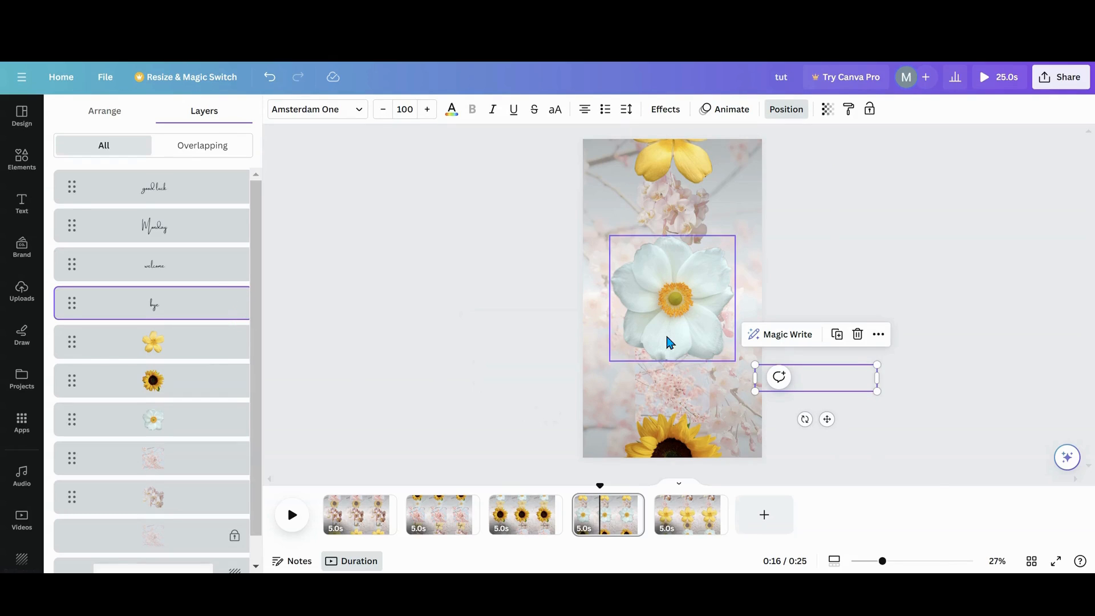
{"action": "left_click", "coordinate": [857, 335]}
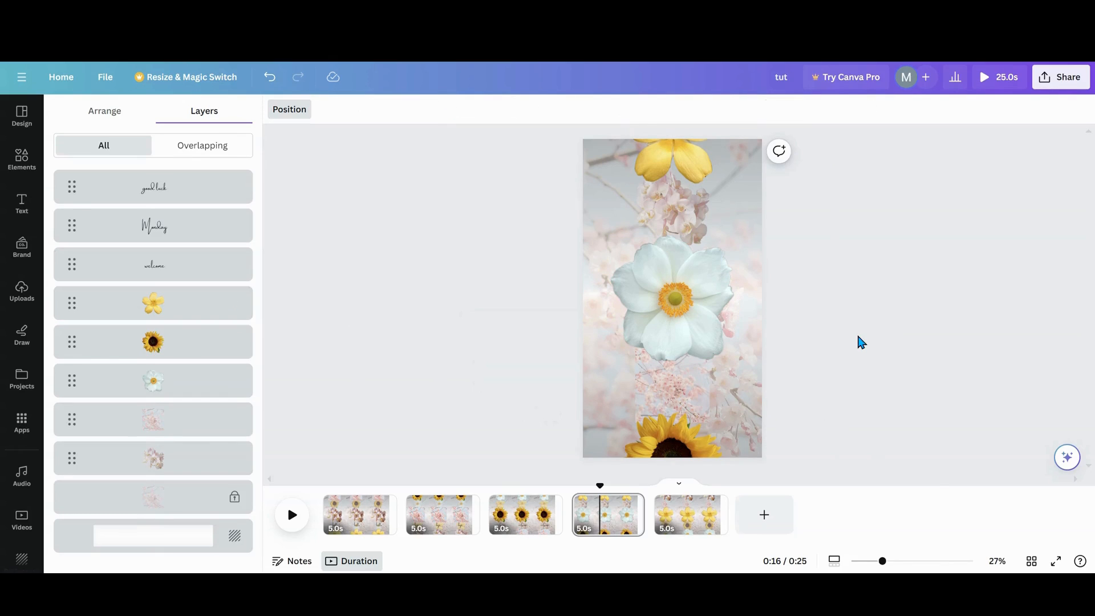
- On page 4, park "welcome" off the page's left side and move "Monday" onto the page below the white flower
{"action": "left_click", "coordinate": [173, 264]}
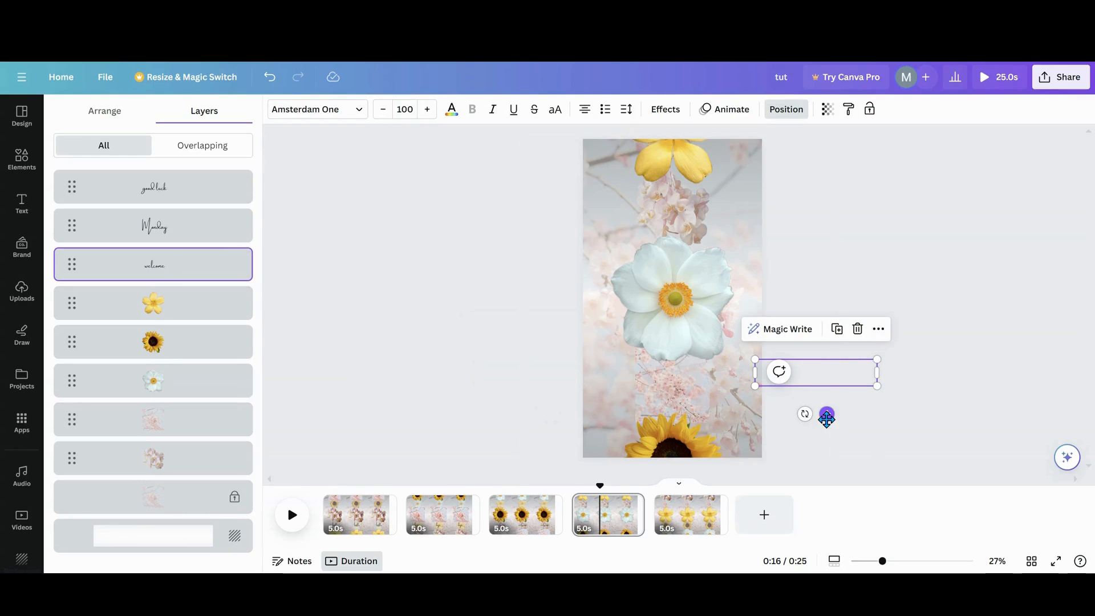
{"action": "left_click_drag", "start_coordinate": [826, 418], "coordinate": [540, 419]}
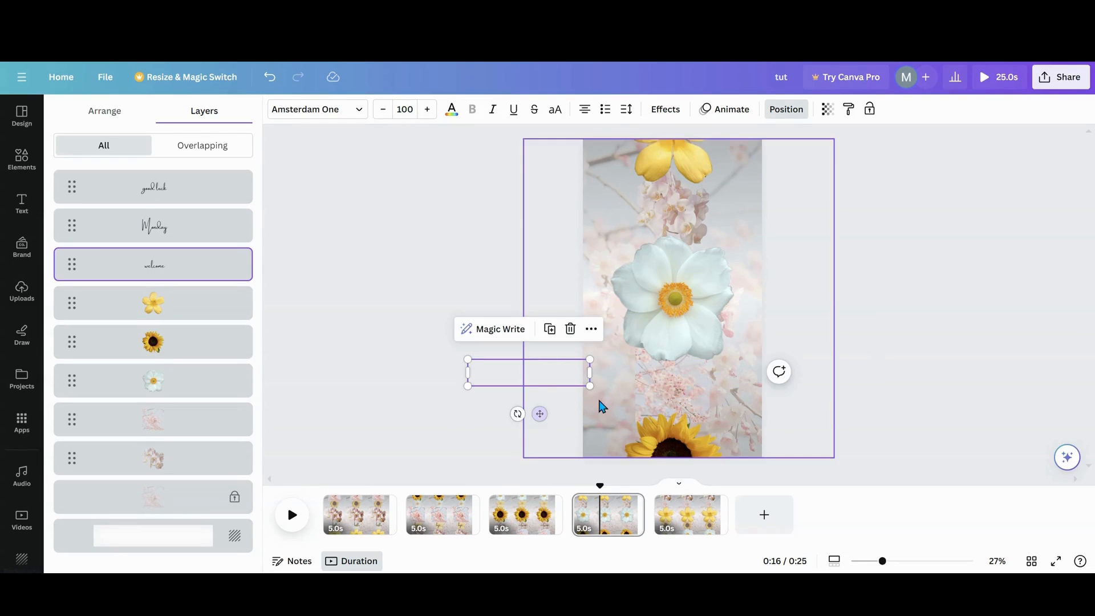
{"action": "left_click", "coordinate": [222, 236]}
{"action": "left_click_drag", "start_coordinate": [828, 418], "coordinate": [683, 413]}
- On page 5, delete the words "hello", "bye" and "welcome" parked beside the page
{"action": "left_click", "coordinate": [685, 526]}
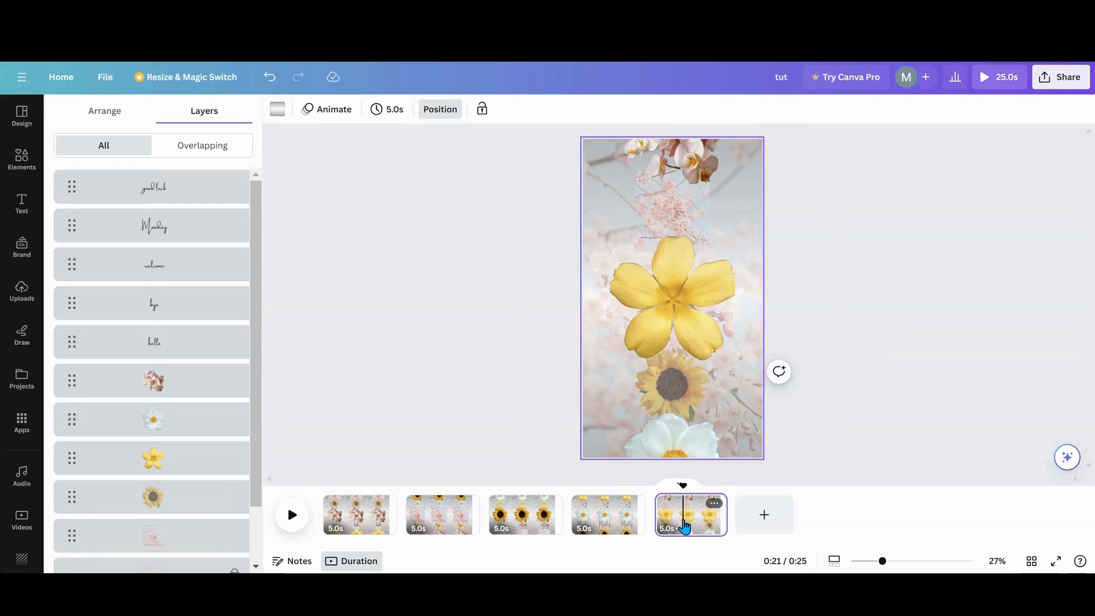
{"action": "left_click", "coordinate": [203, 349]}
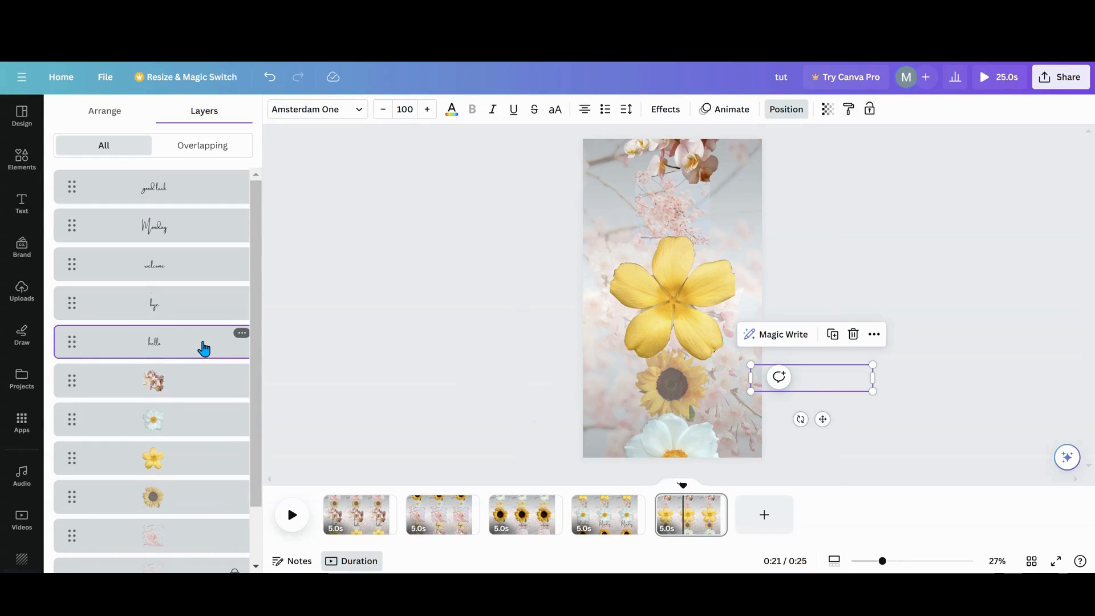
{"action": "left_click", "coordinate": [171, 271], "text": "shift"}
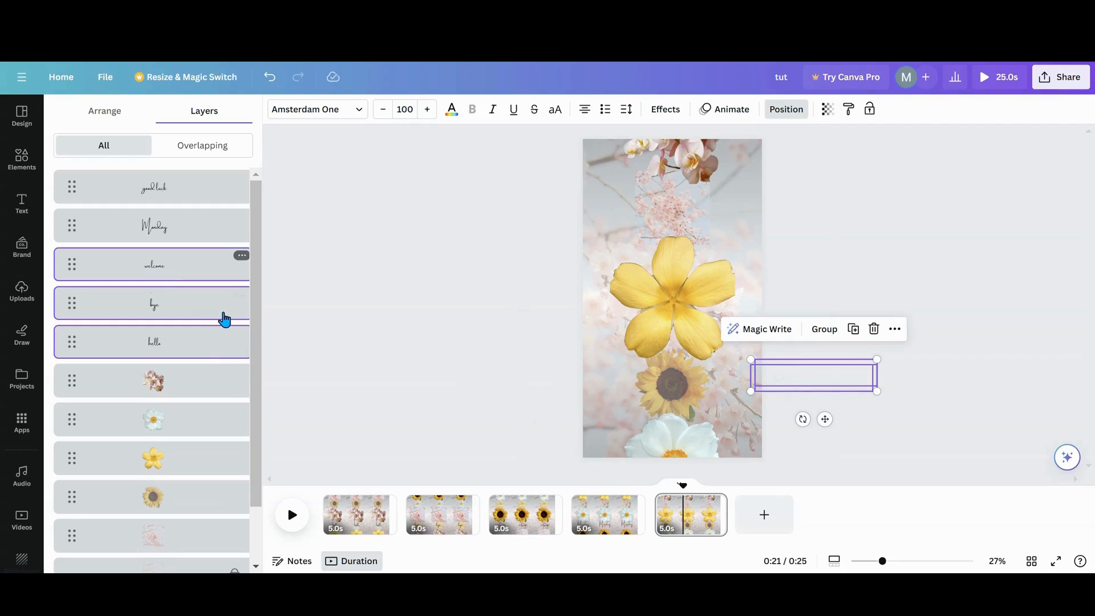
{"action": "left_click", "coordinate": [873, 329]}
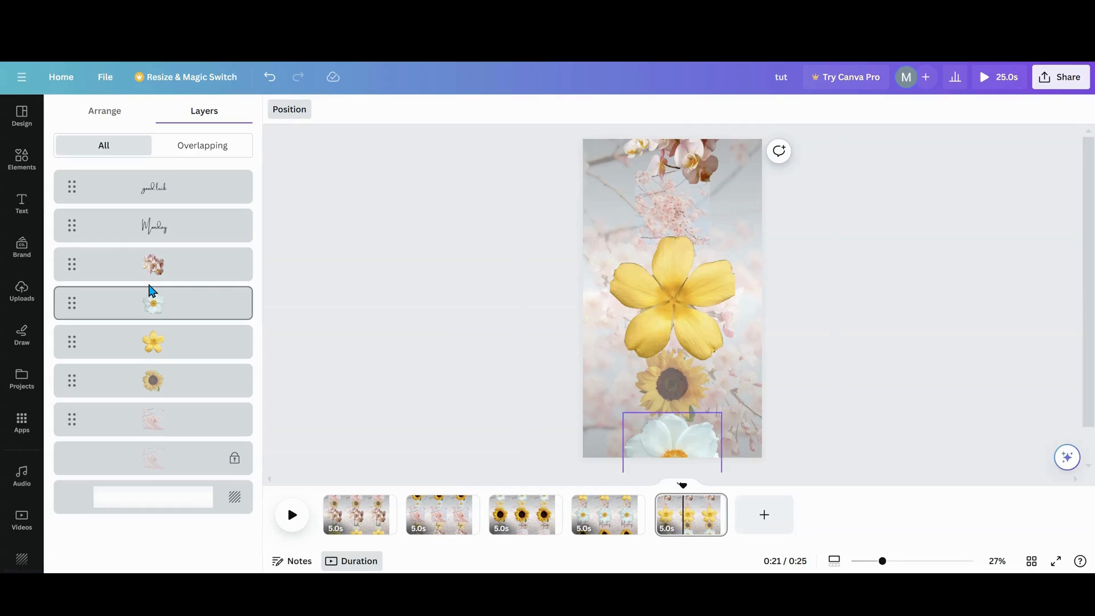
- On page 5, park "Monday" off the page's left side and move "good luck" onto the page below the large yellow flower
{"action": "left_click", "coordinate": [111, 235]}
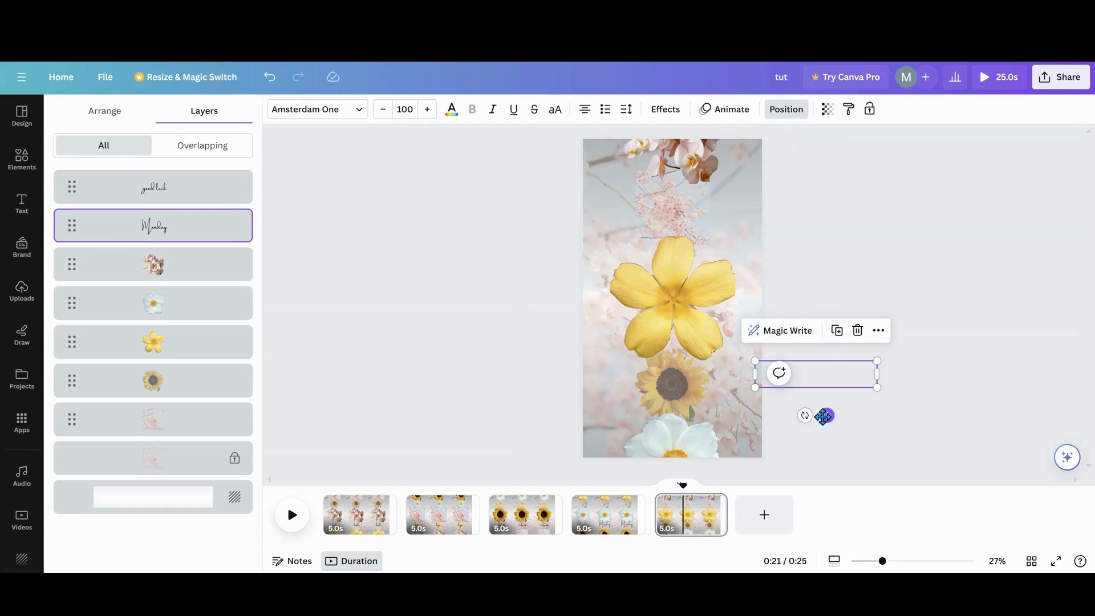
{"action": "left_click_drag", "start_coordinate": [823, 416], "coordinate": [539, 414]}
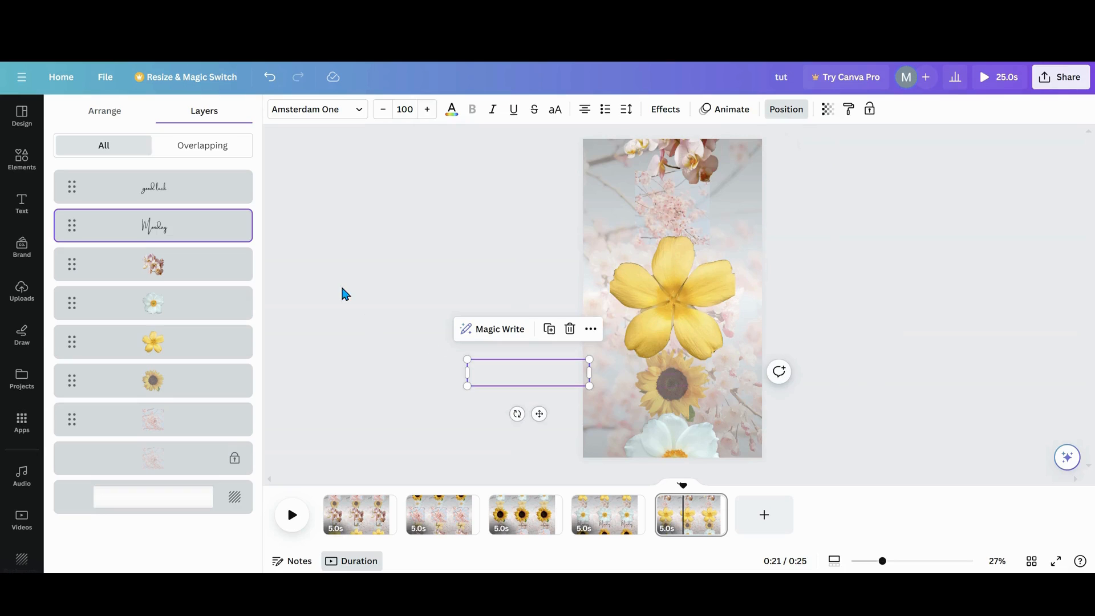
{"action": "left_click", "coordinate": [199, 194]}
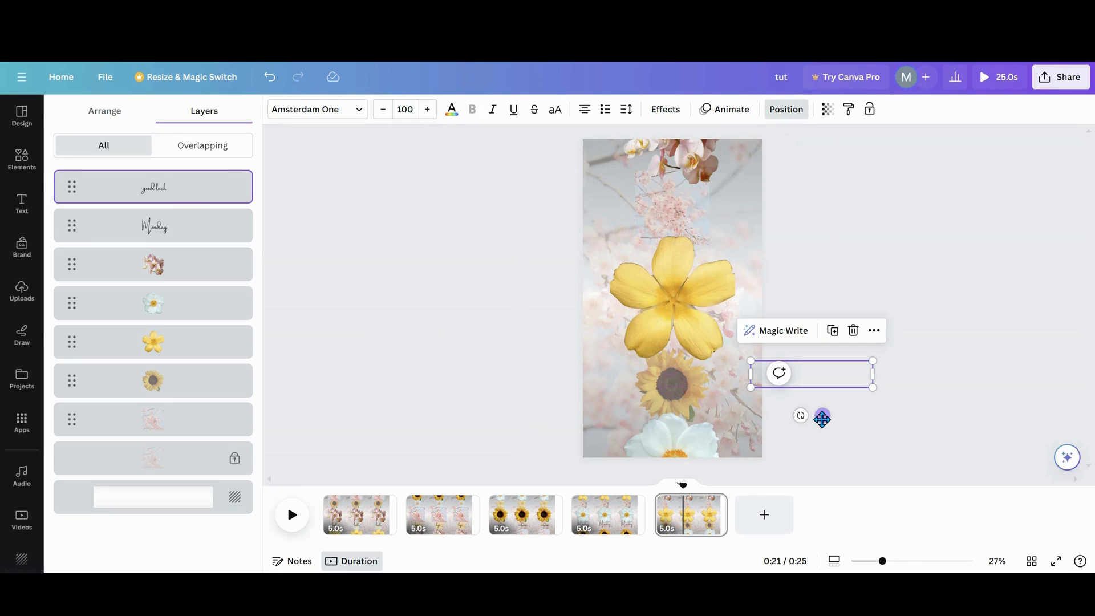
{"action": "left_click_drag", "start_coordinate": [822, 419], "coordinate": [686, 423]}
{"action": "left_click", "coordinate": [444, 447]}
{"action": "left_click", "coordinate": [447, 450]}
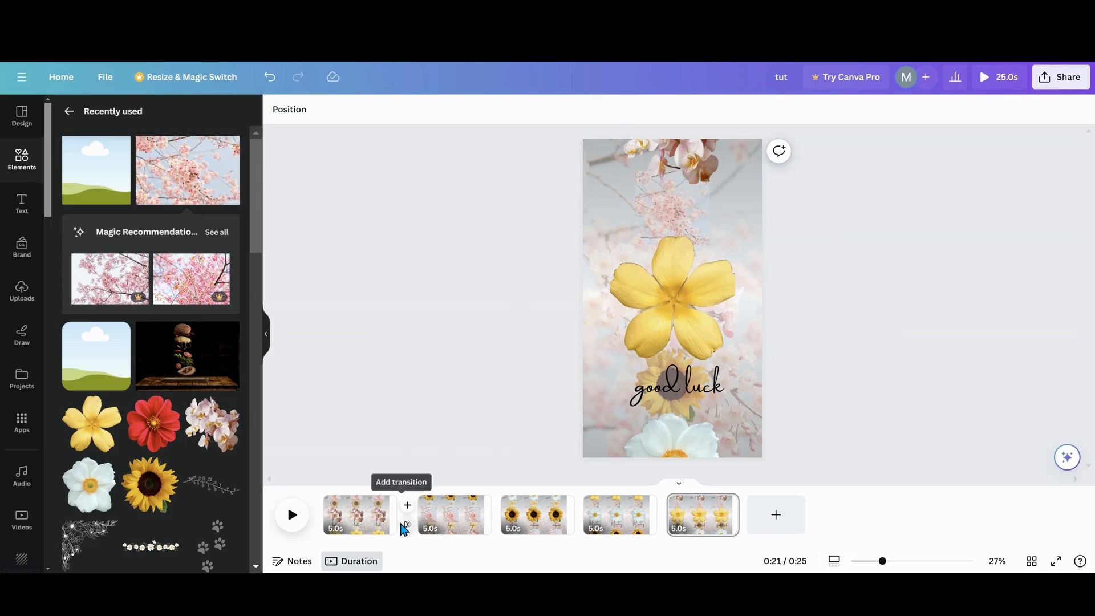
- Add a Match & Move transition of 2.5 seconds between pages 1 and 2 and apply it between all pages
{"action": "left_click", "coordinate": [408, 529]}
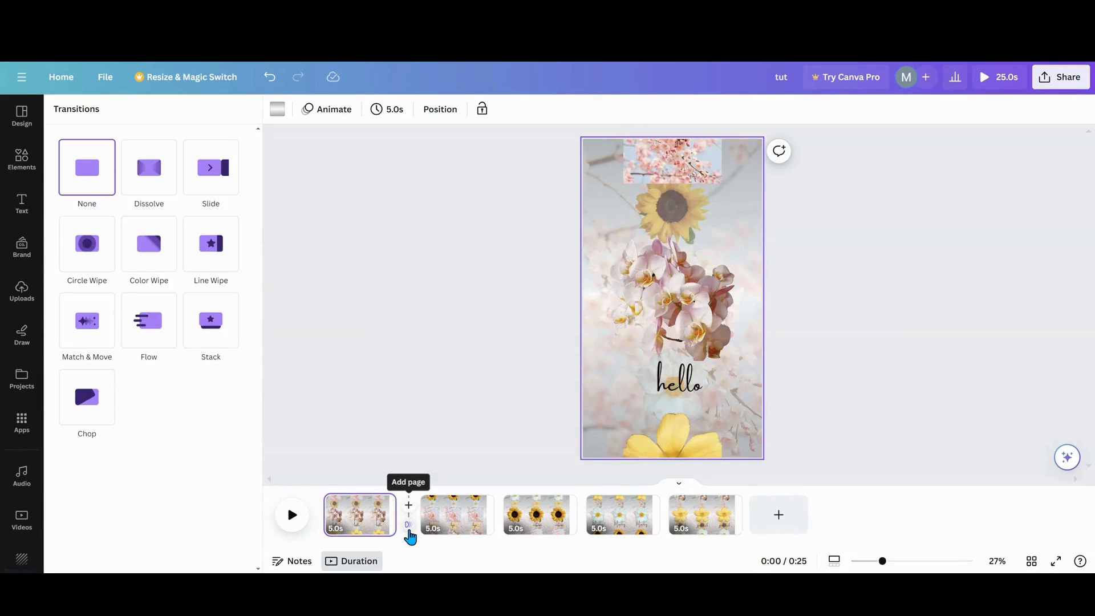
{"action": "left_click", "coordinate": [94, 330]}
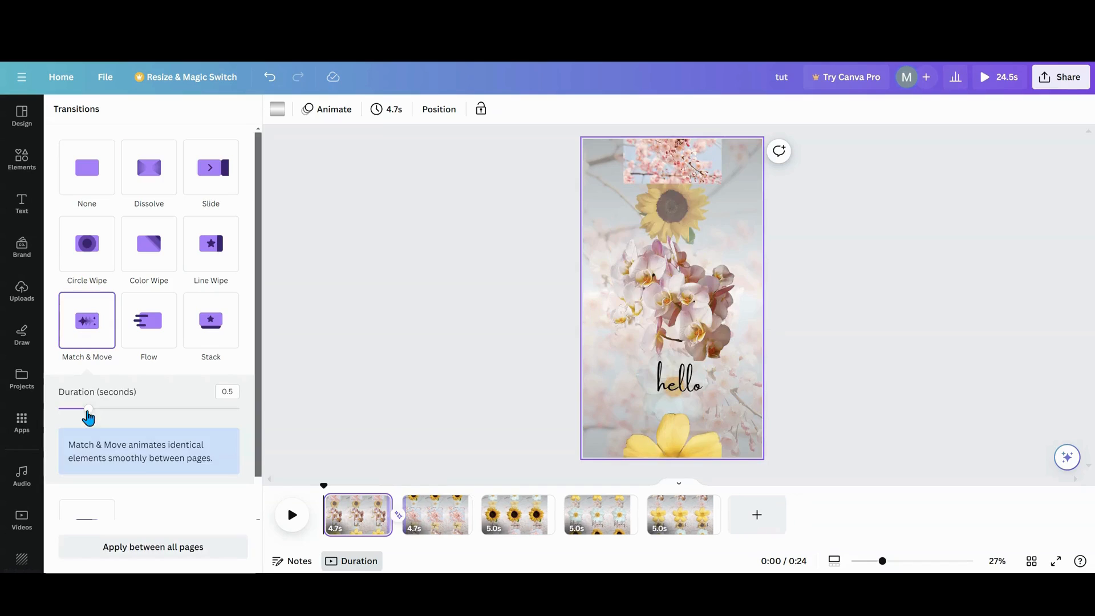
{"action": "left_click_drag", "start_coordinate": [88, 418], "coordinate": [235, 442]}
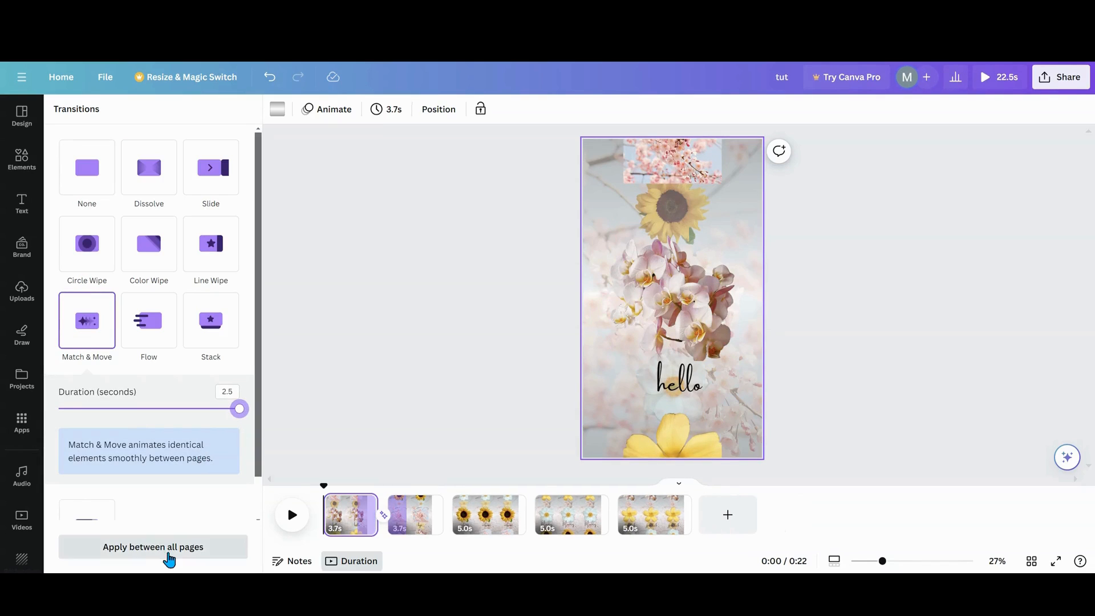
{"action": "left_click", "coordinate": [169, 559]}
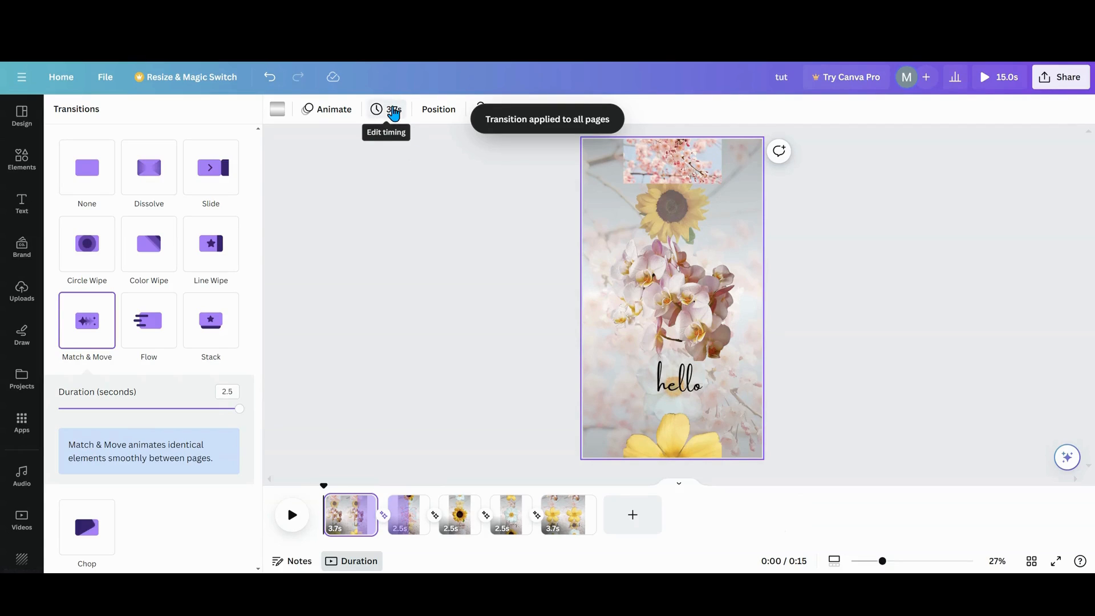
- Shorten page 1's timing to 2.4 seconds and further to 1.8 seconds
{"action": "left_click", "coordinate": [393, 110]}
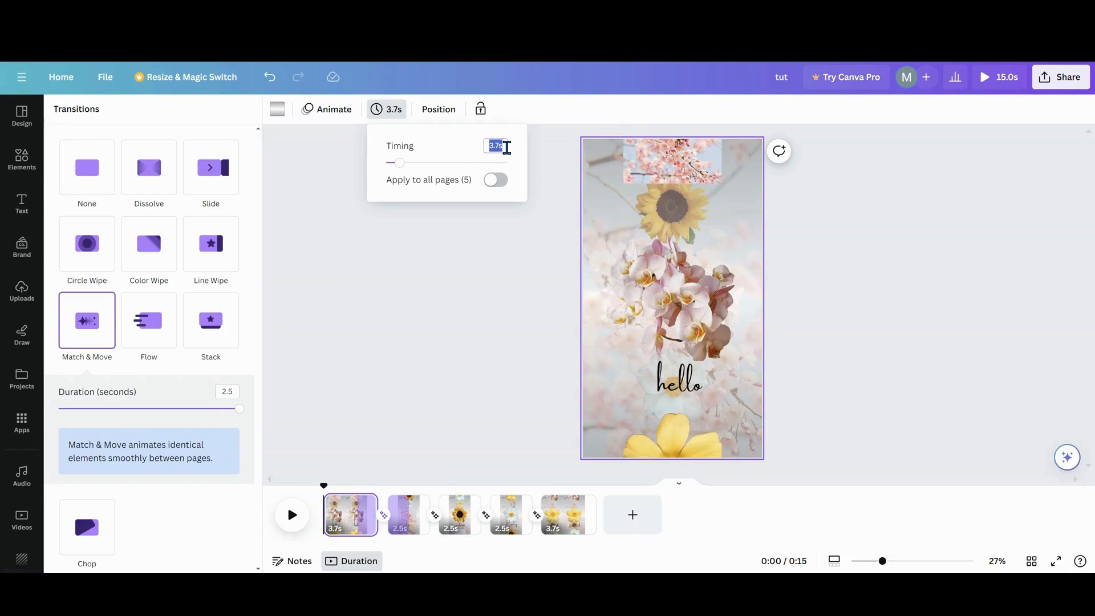
{"action": "type", "text": "2.4"}
{"action": "key", "text": "Return"}
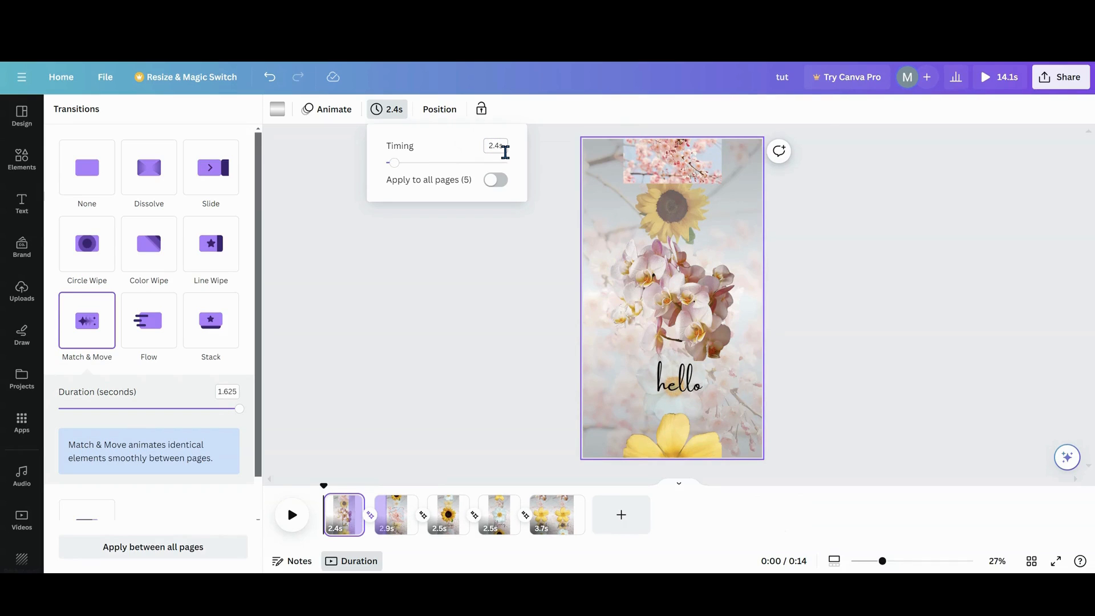
{"action": "left_click", "coordinate": [502, 147]}
{"action": "type", "text": "1.8"}
{"action": "key", "text": "Return"}
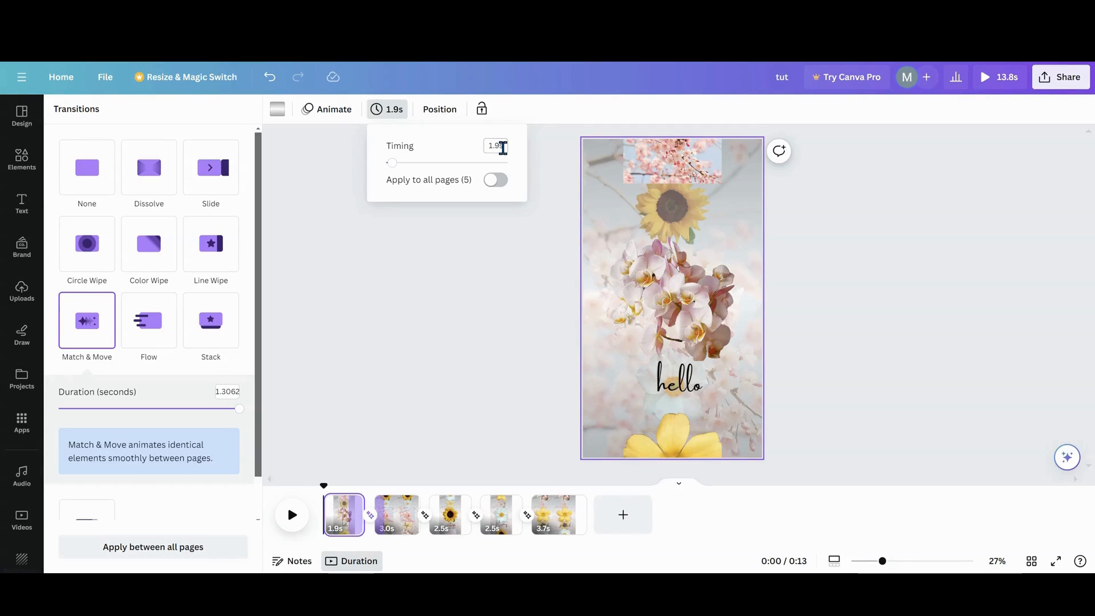
- Apply page 1's timing to all five pages, repeating it until the page durations even out, and play the video preview
{"action": "left_click", "coordinate": [492, 183]}
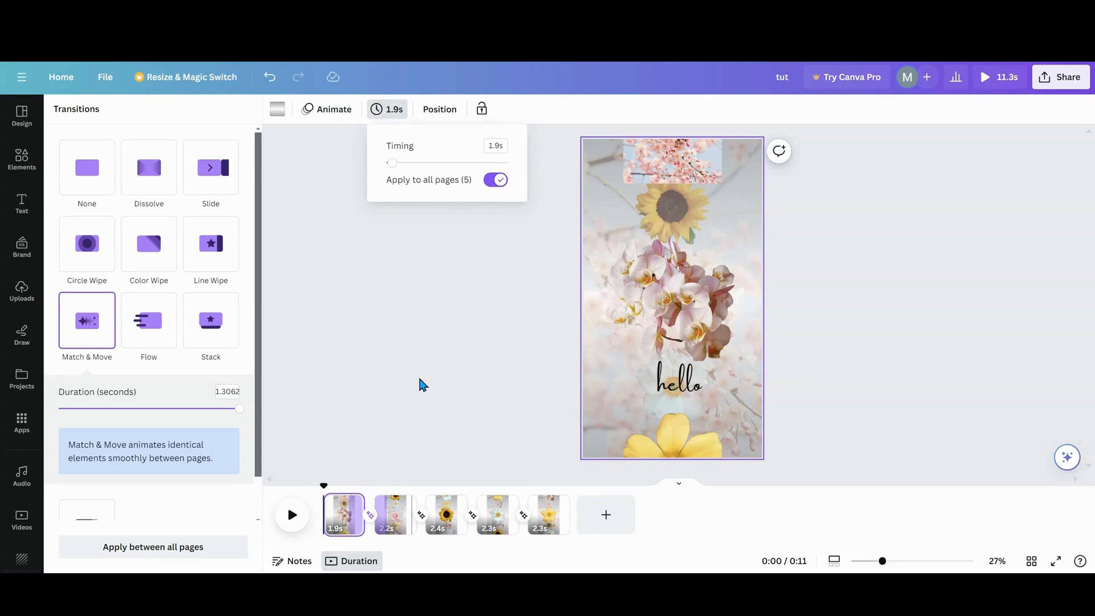
{"action": "left_click", "coordinate": [495, 191]}
{"action": "left_click", "coordinate": [491, 188]}
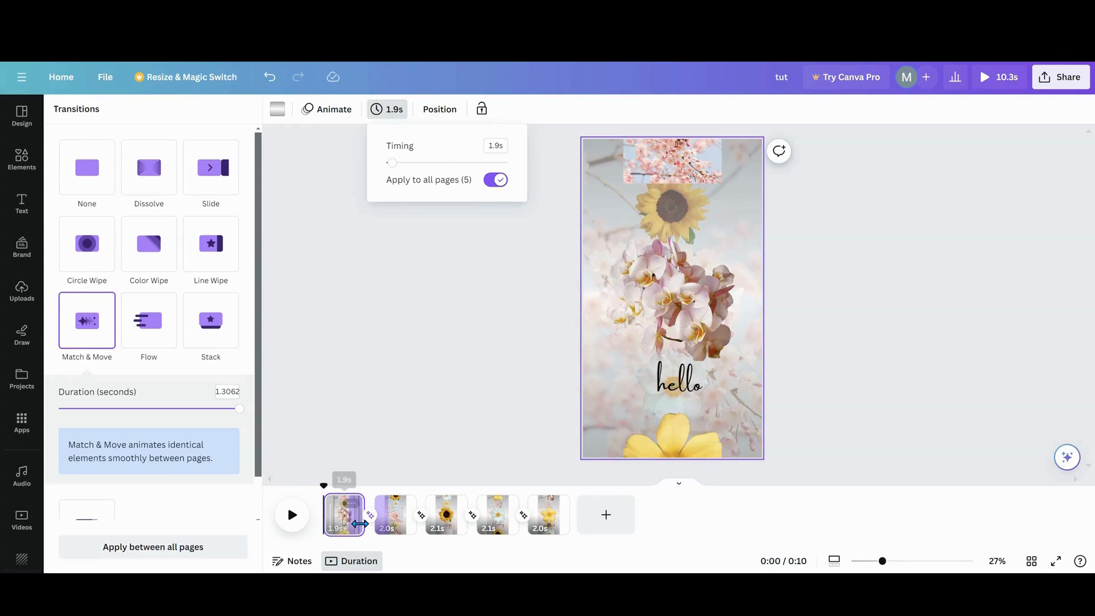
{"action": "left_click", "coordinate": [494, 183]}
{"action": "left_click", "coordinate": [495, 187]}
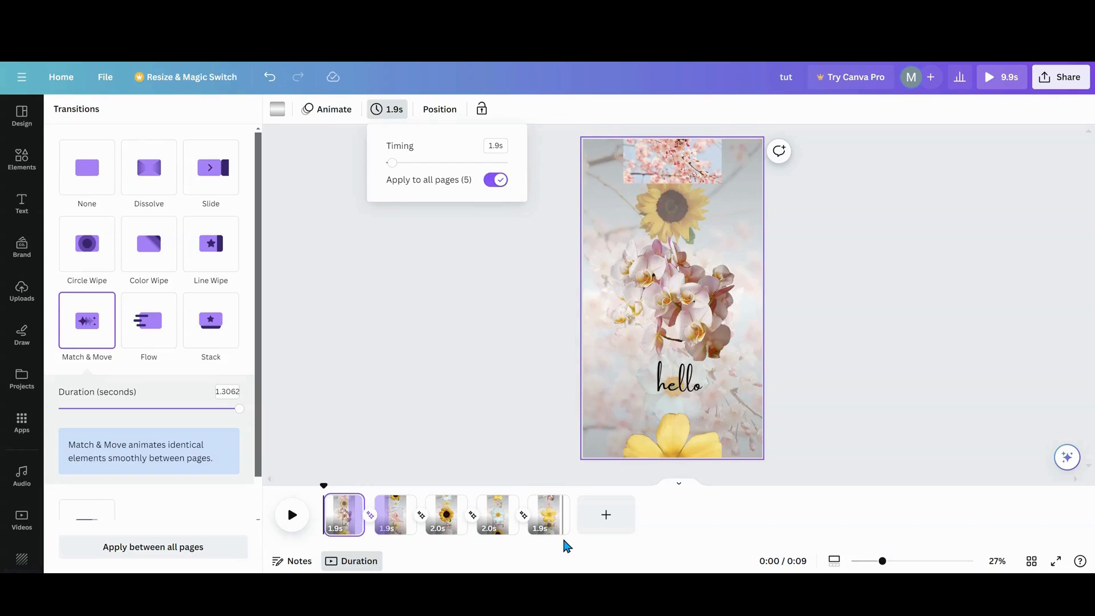
{"action": "left_click", "coordinate": [294, 521]}
{"action": "left_click", "coordinate": [293, 520]}
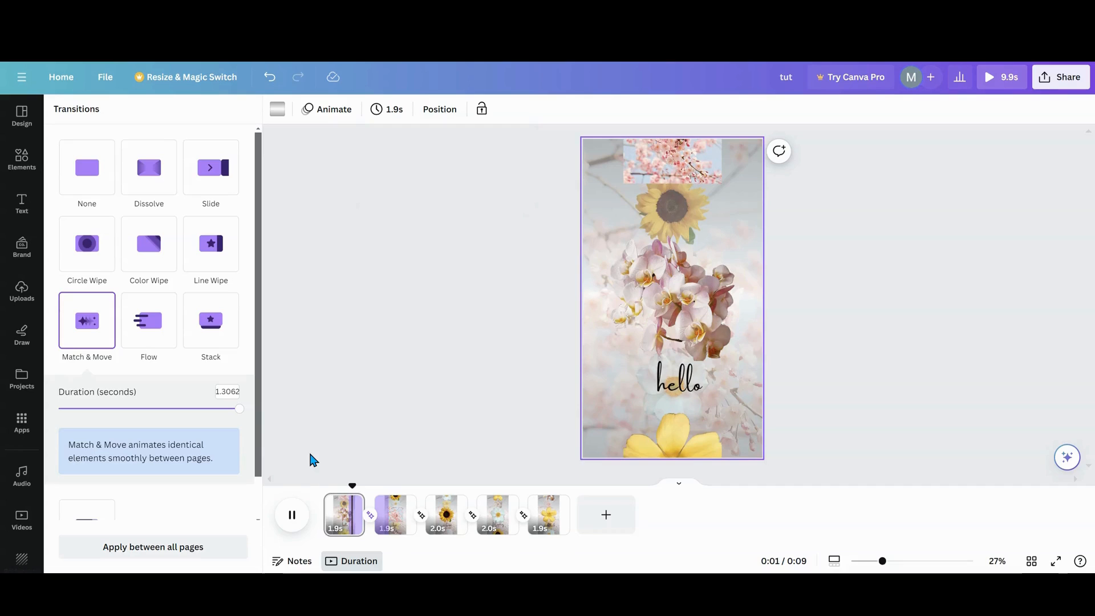